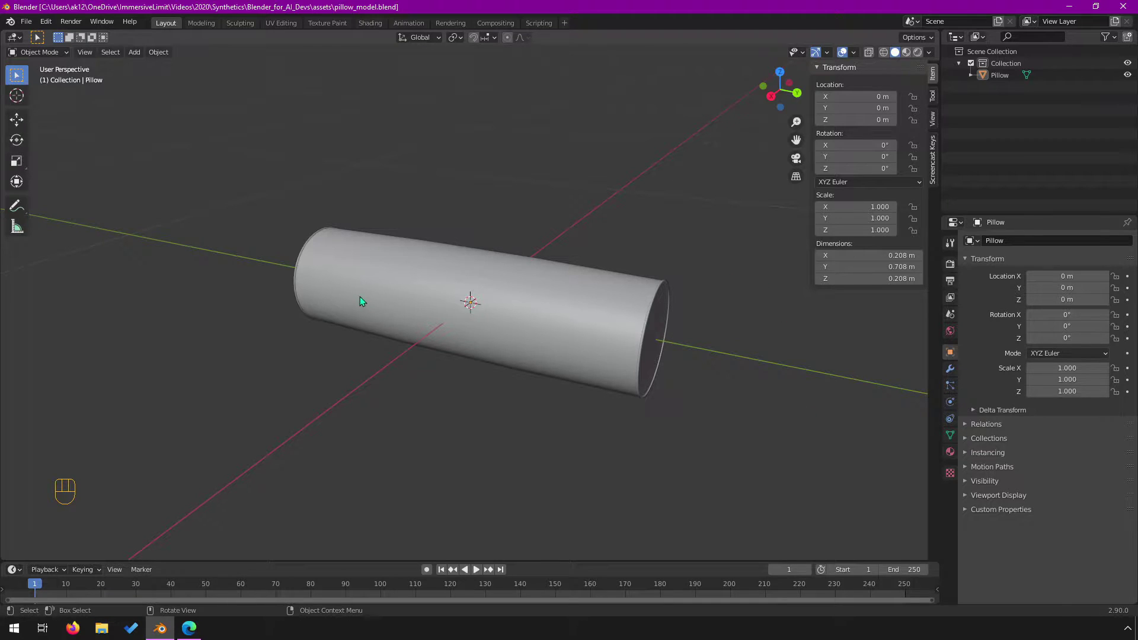
Step: Create a new material on the pillow cylinder and name it Fabric
middle_drag(360, 307, 432, 346)
scroll(549, 343, up, 4)
middle_drag(549, 344, 433, 356)
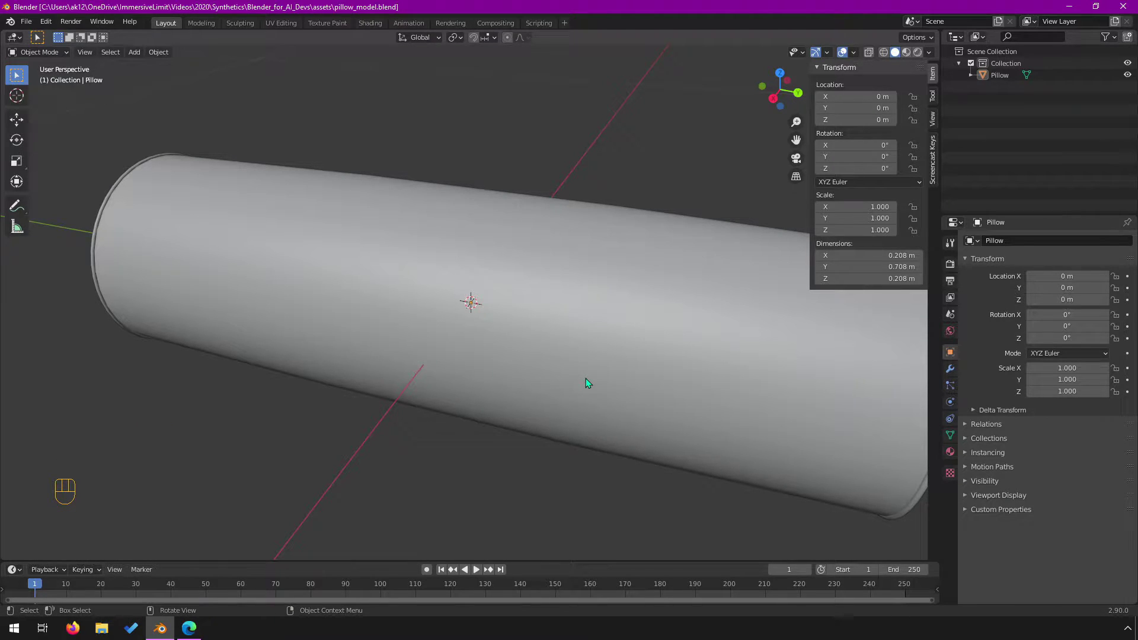
scroll(568, 286, down, 2)
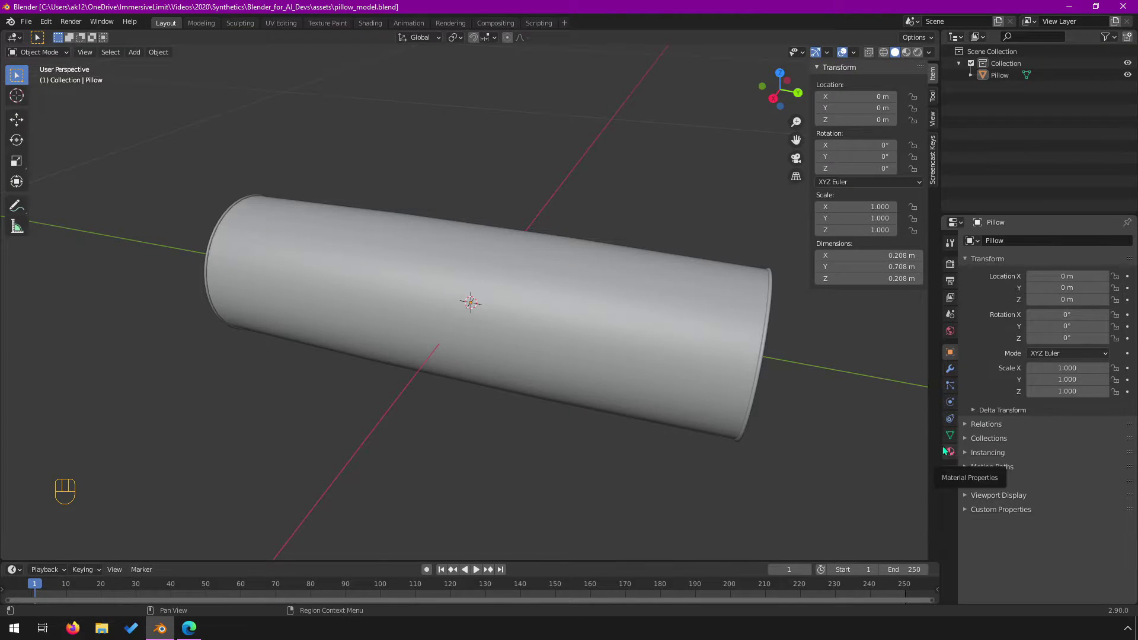
click(515, 293)
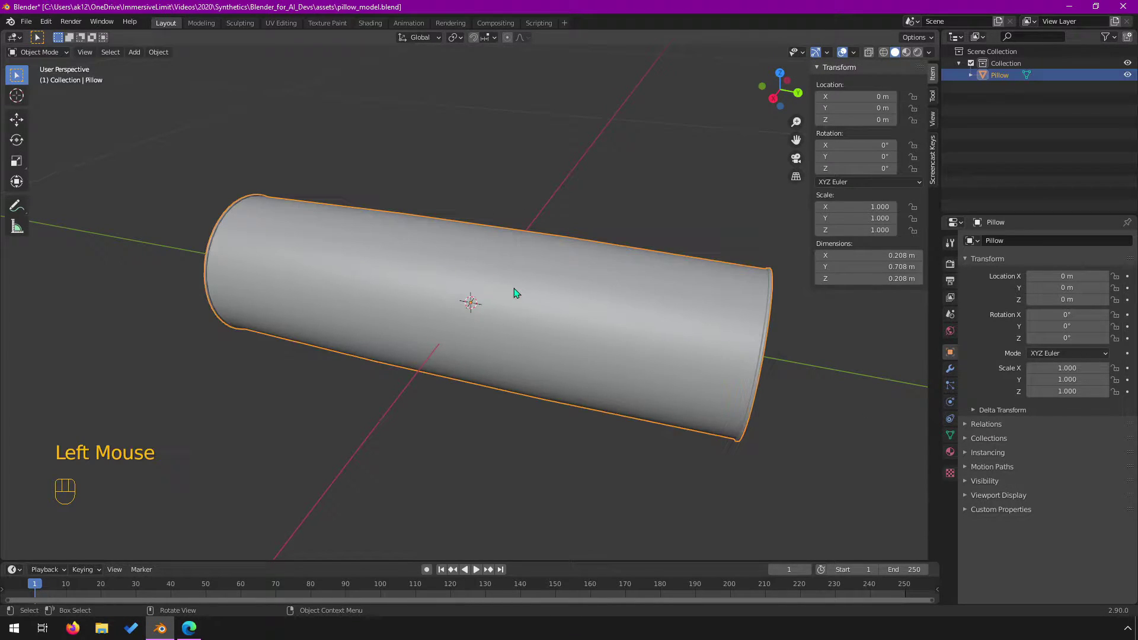
click(949, 454)
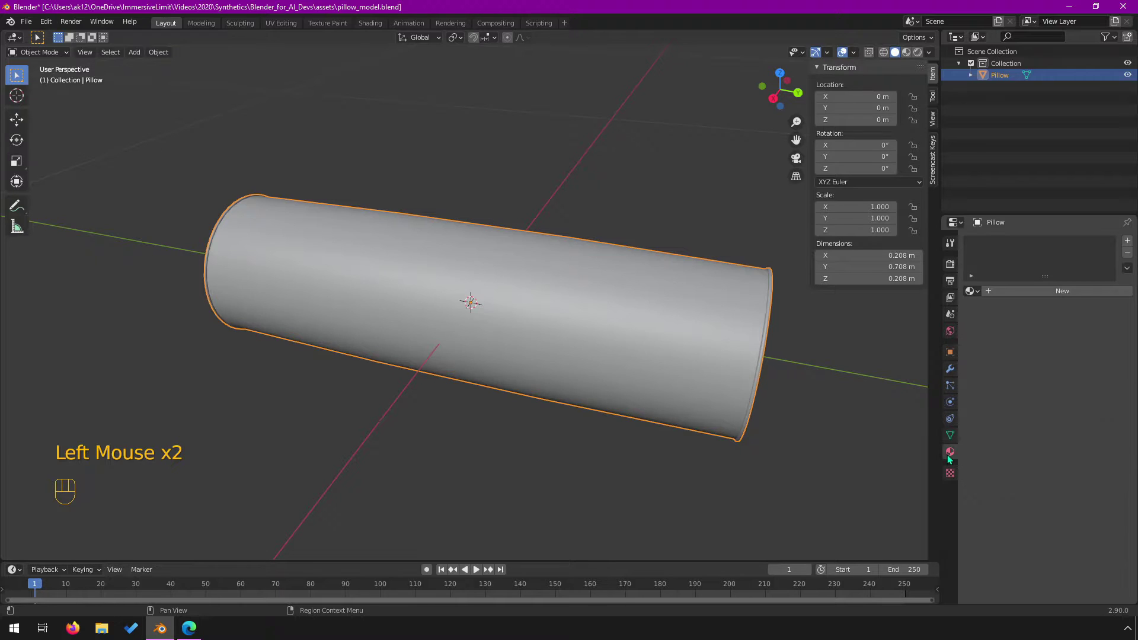
click(991, 293)
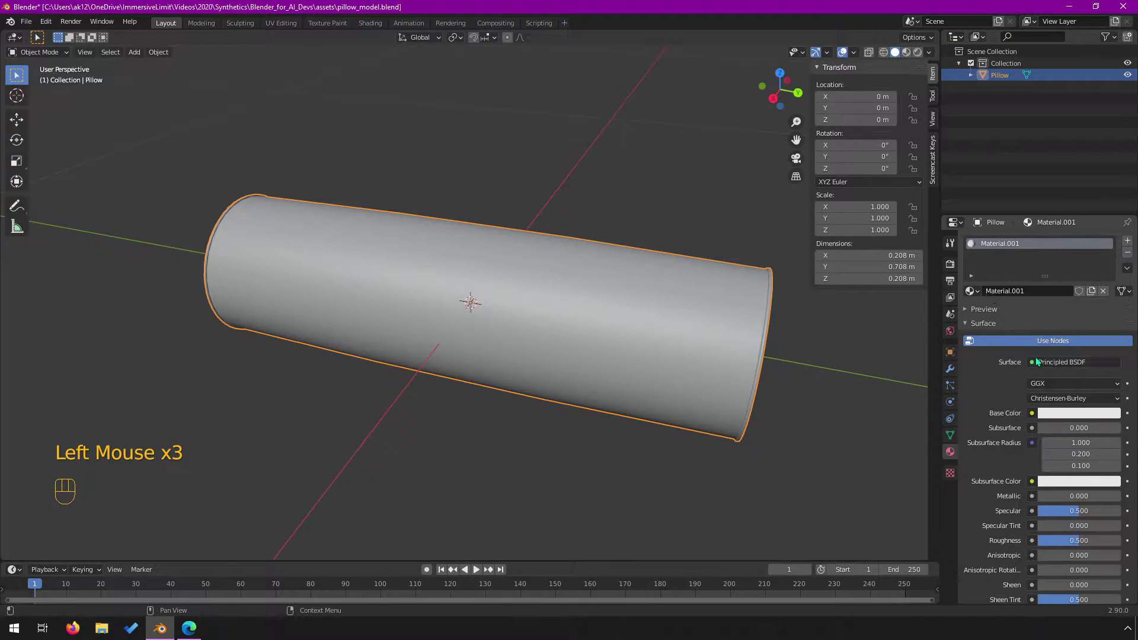
click(1029, 291)
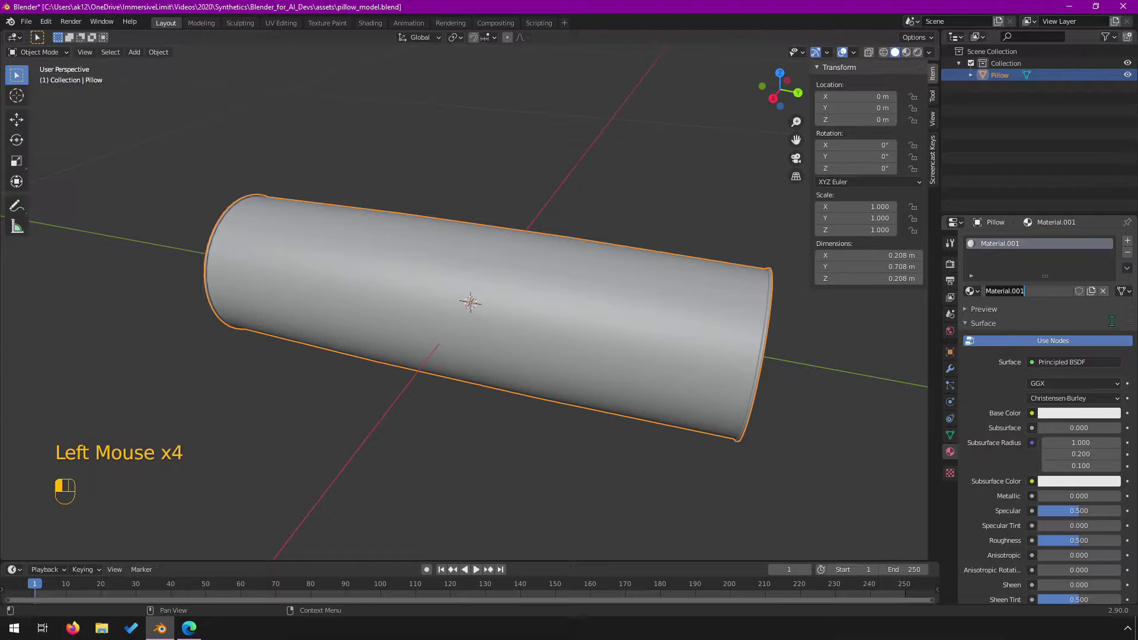
text(Fabric)
key(Return)
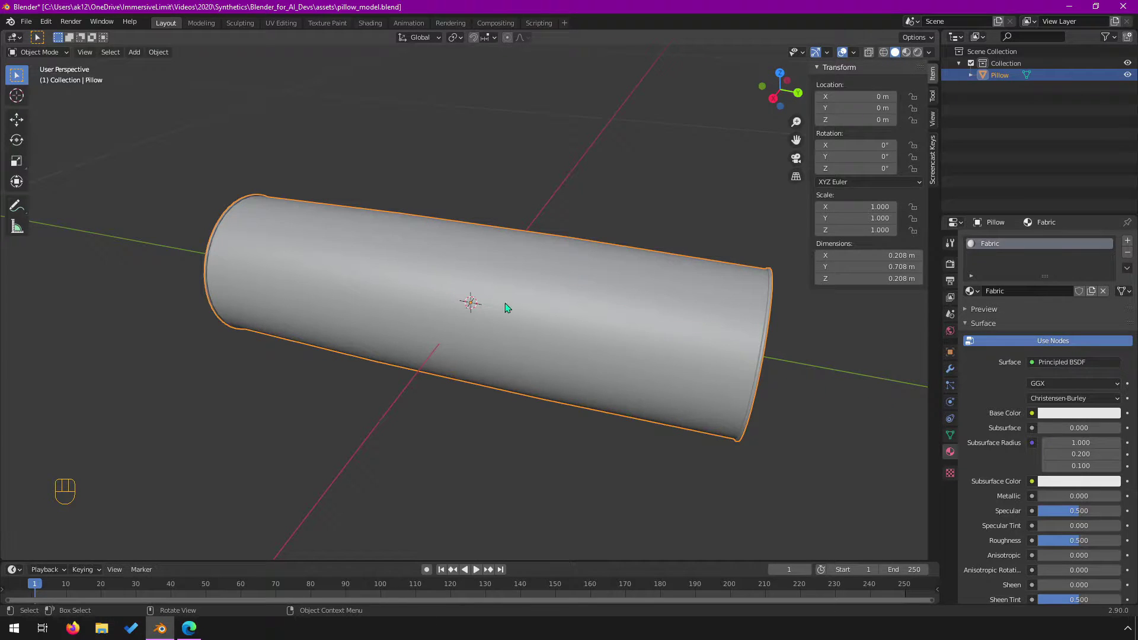
Step: Switch to the web browser to view the fabric_pattern_07 download page on Texture Haven, and return to Blender
middle_drag(642, 355, 569, 348)
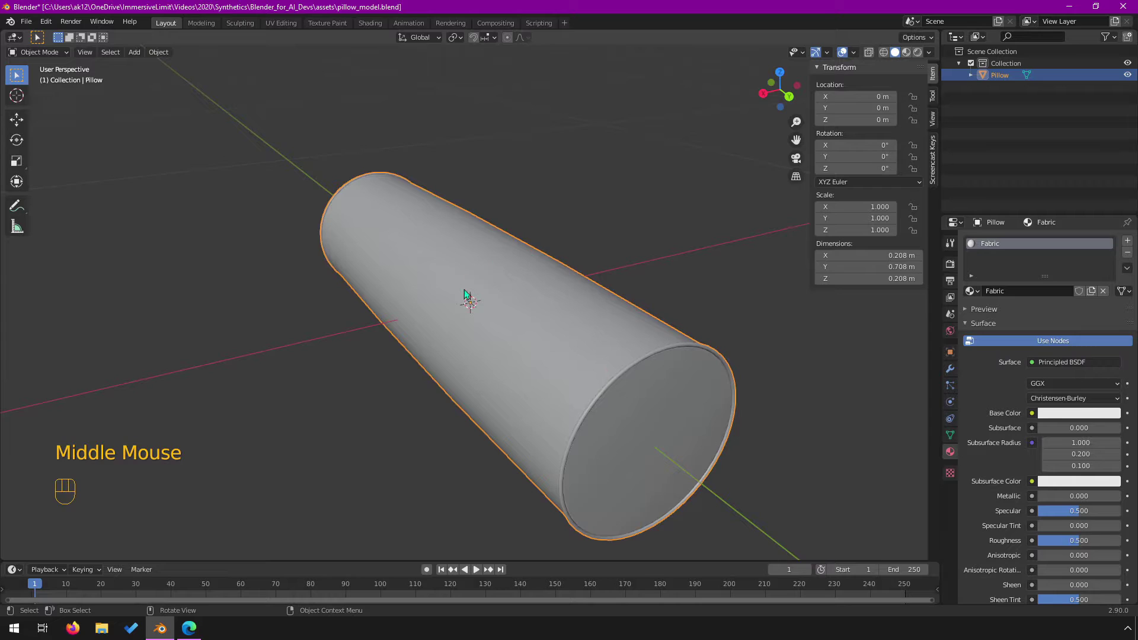
click(188, 628)
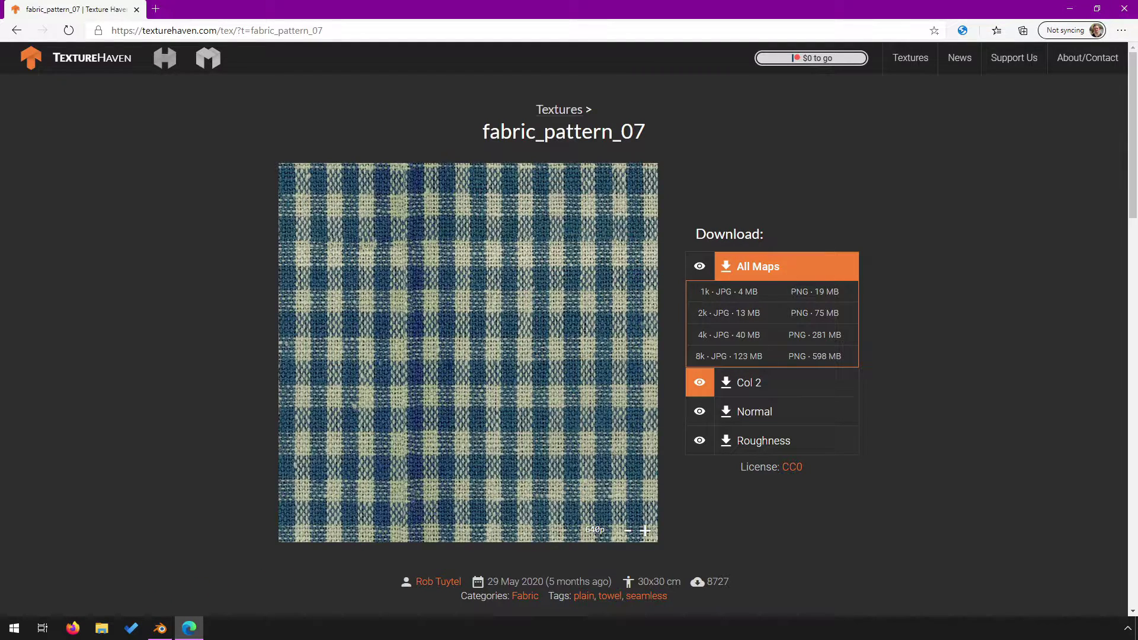
click(1067, 10)
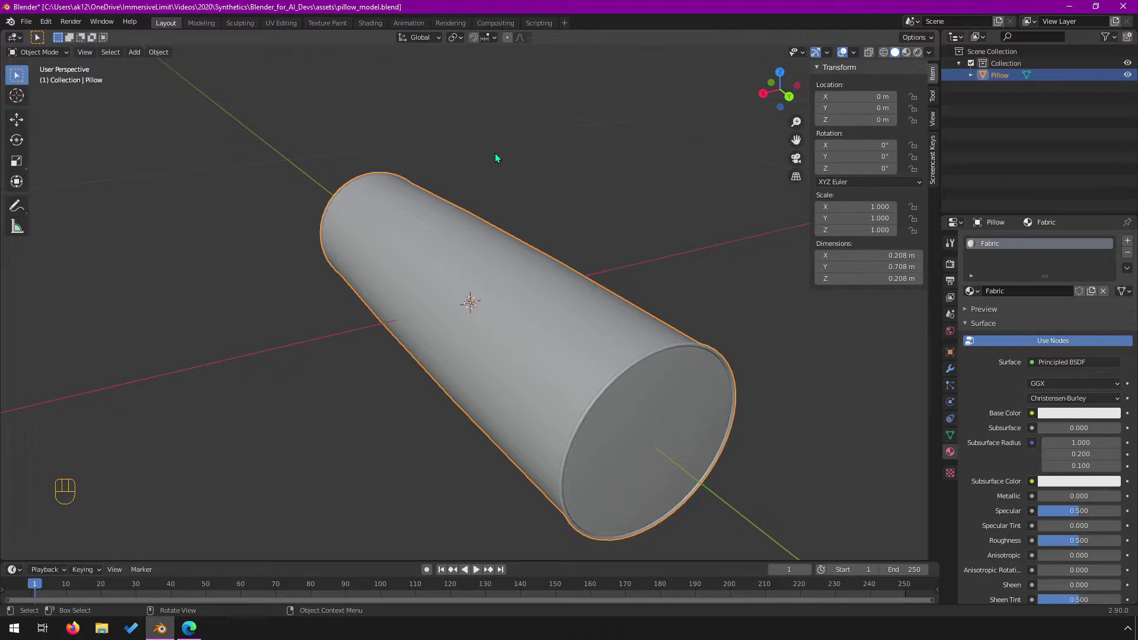
Step: Switch to the Shading workspace for editing the pillow's Fabric material
click(367, 22)
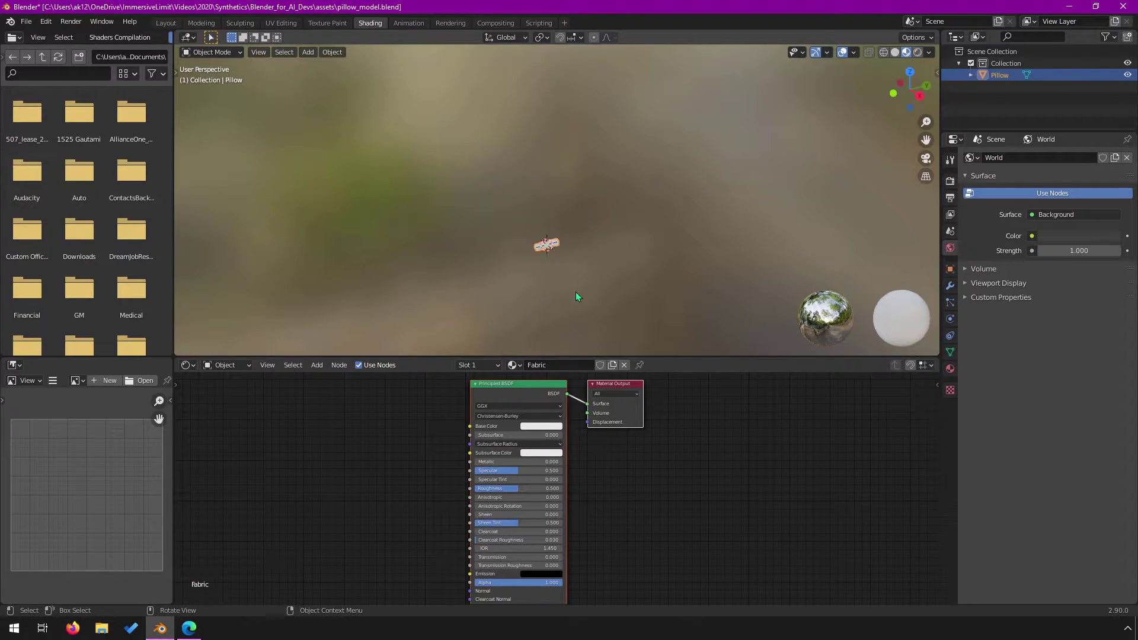
scroll(559, 273, up, 5)
shift+middle_drag(507, 290, 580, 267)
scroll(521, 105, up, 6)
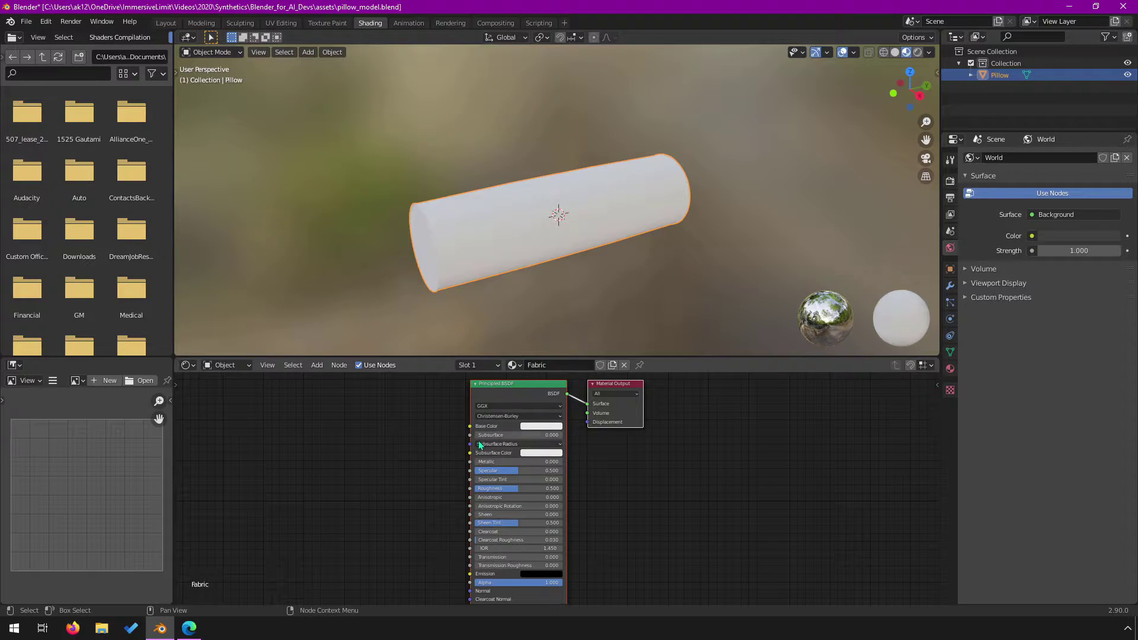
scroll(520, 402, up, 2)
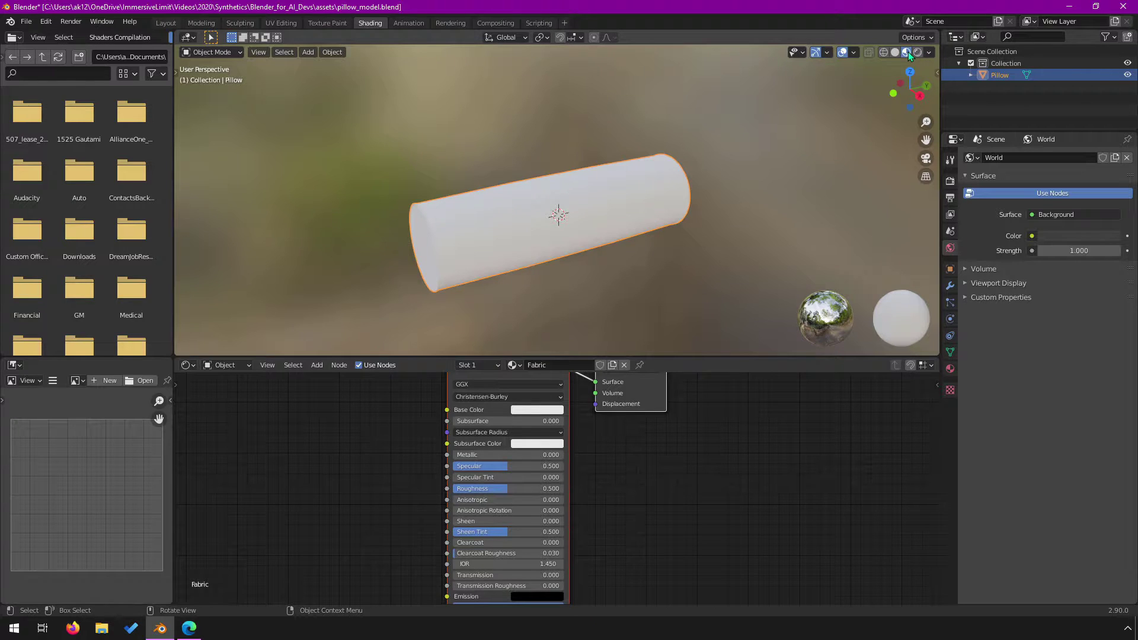
scroll(493, 275, up, 3)
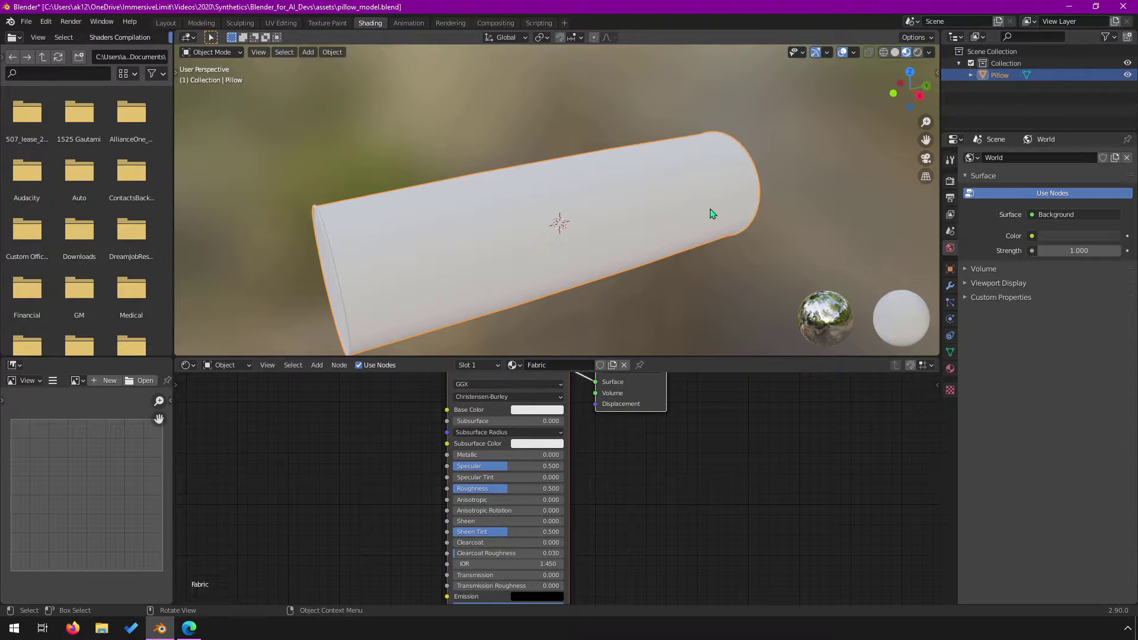
Step: Change the Base Color of the Principled BSDF node to blue
scroll(424, 467, down, 1)
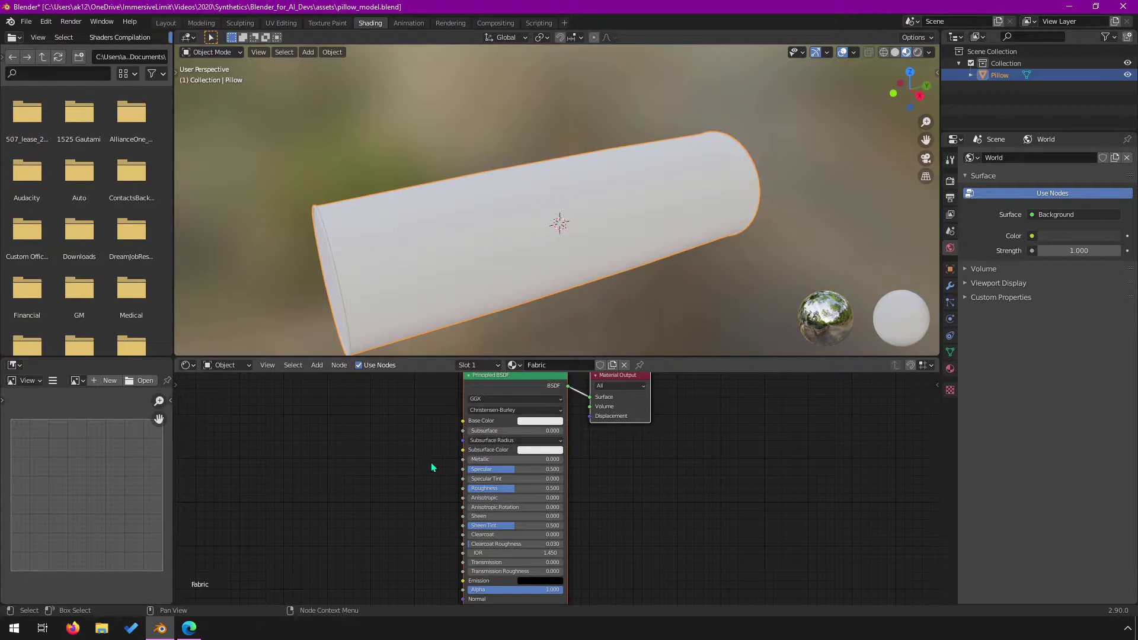
scroll(536, 433, down, 1)
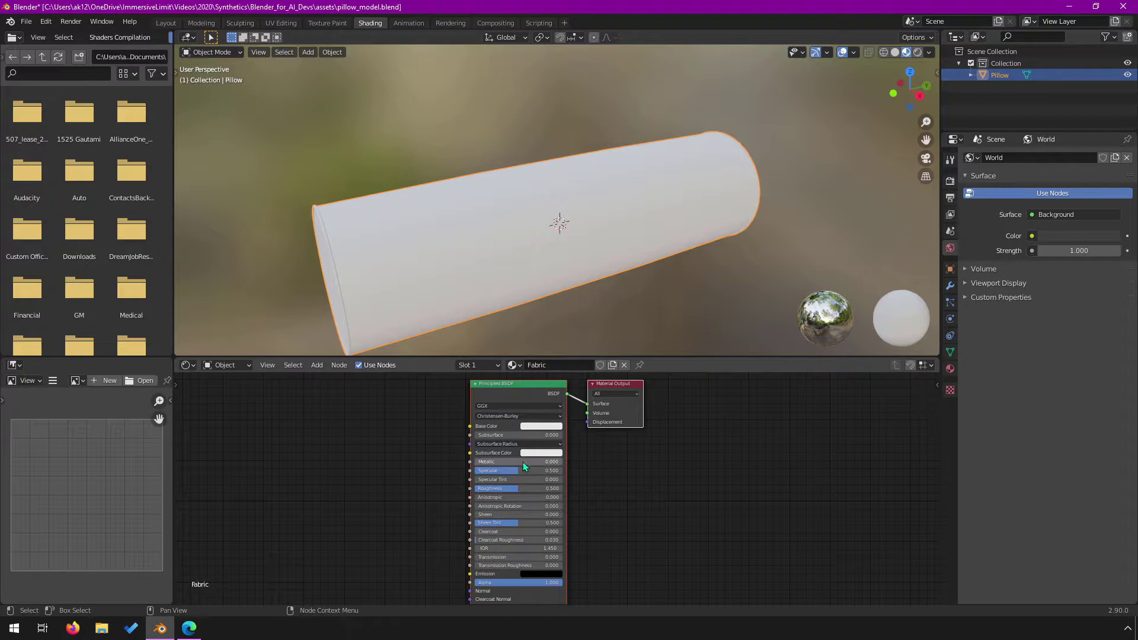
click(238, 367)
click(535, 427)
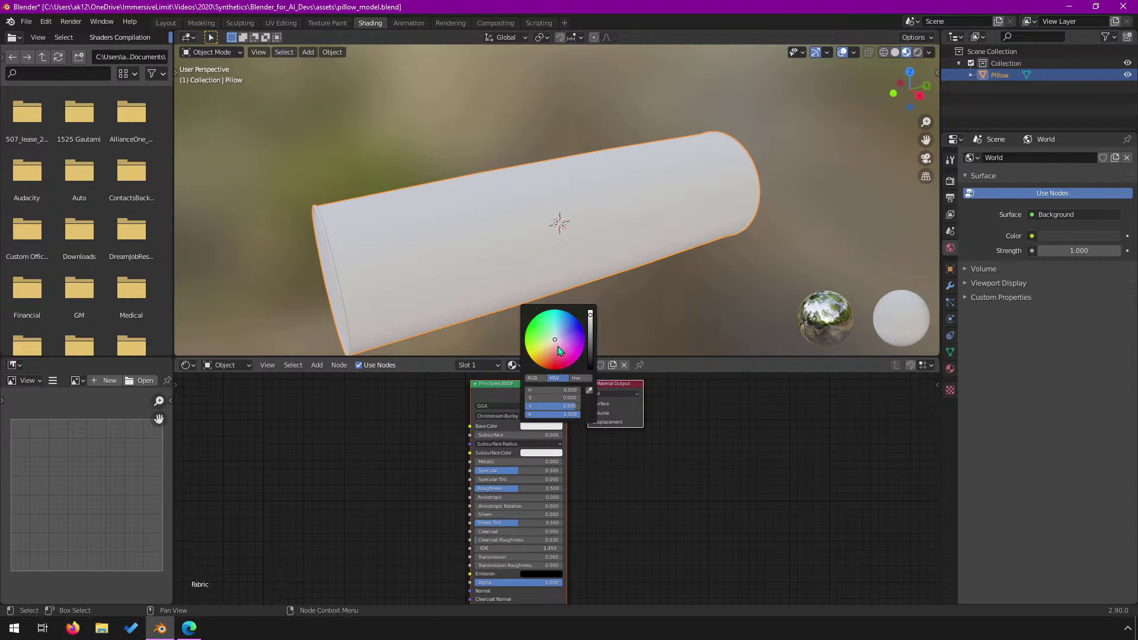
drag(557, 349, 532, 325)
scroll(422, 262, up, 3)
middle_drag(422, 263, 438, 284)
Step: Set the Roughness of the Principled BSDF node to 1.000
drag(516, 488, 546, 487)
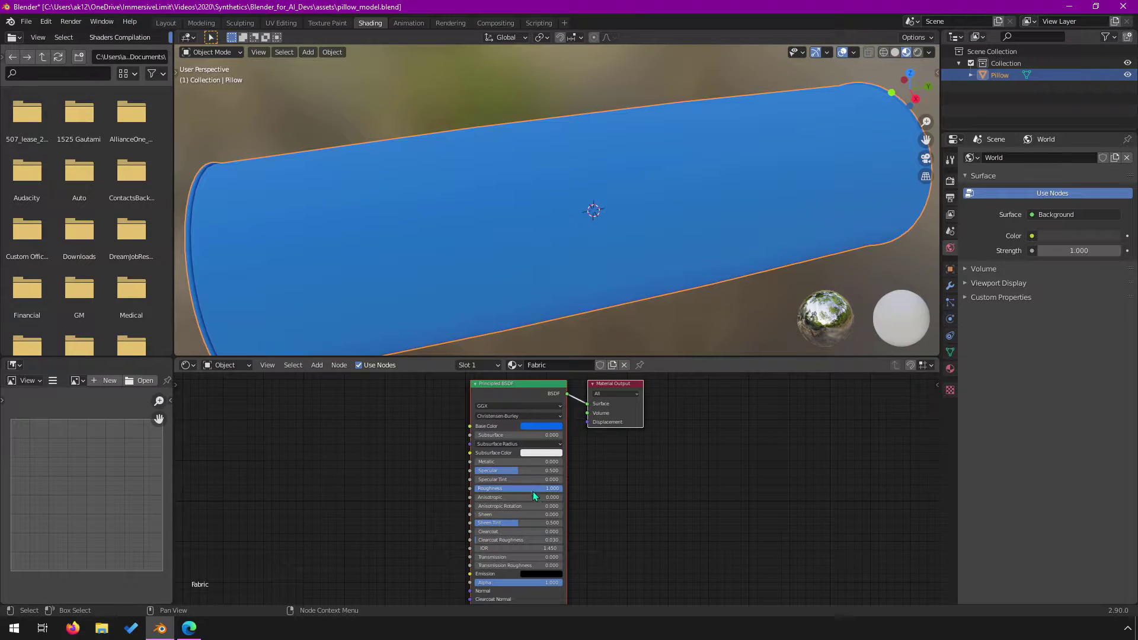
scroll(531, 490, up, 3)
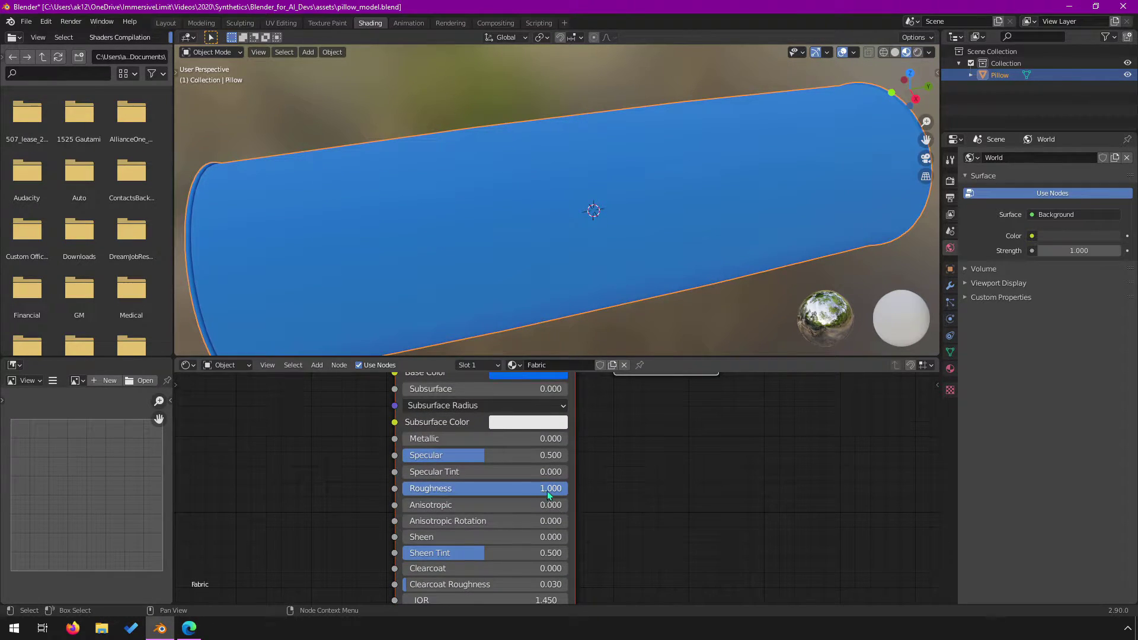
middle_drag(343, 243, 374, 256)
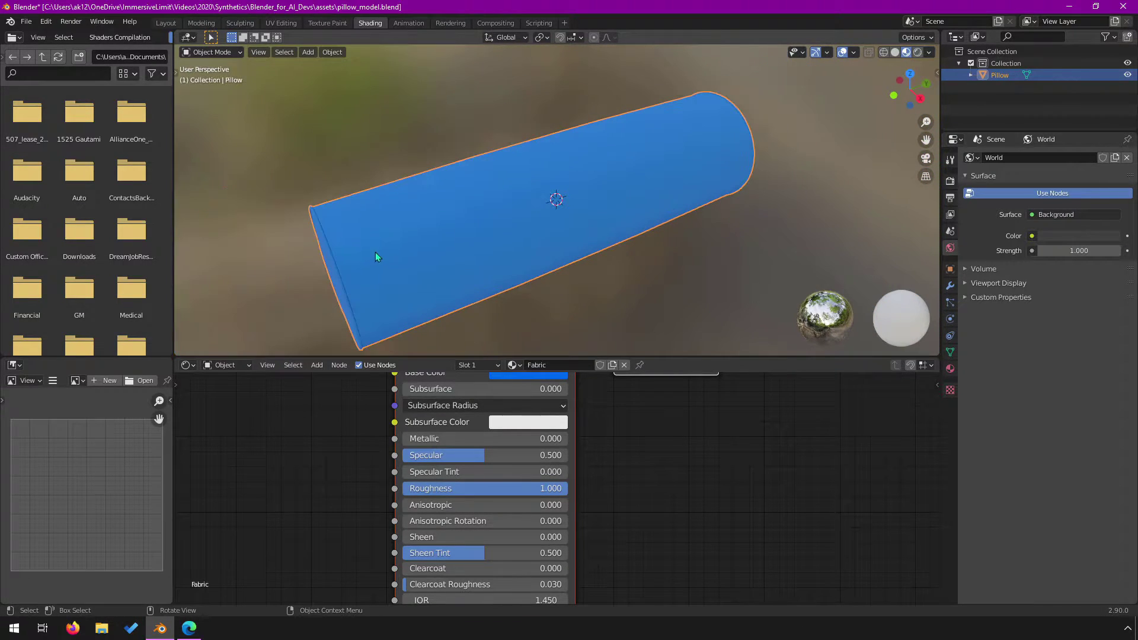
Step: Add an Image Texture node beside the input side of the Principled BSDF node
scroll(616, 427, down, 2)
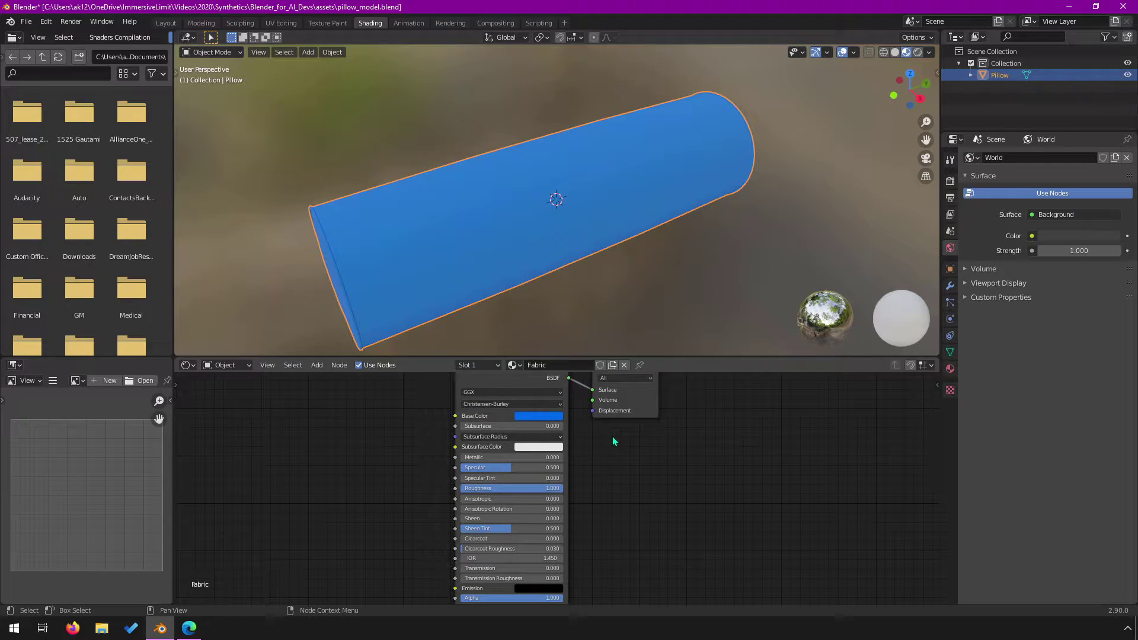
scroll(613, 442, down, 1)
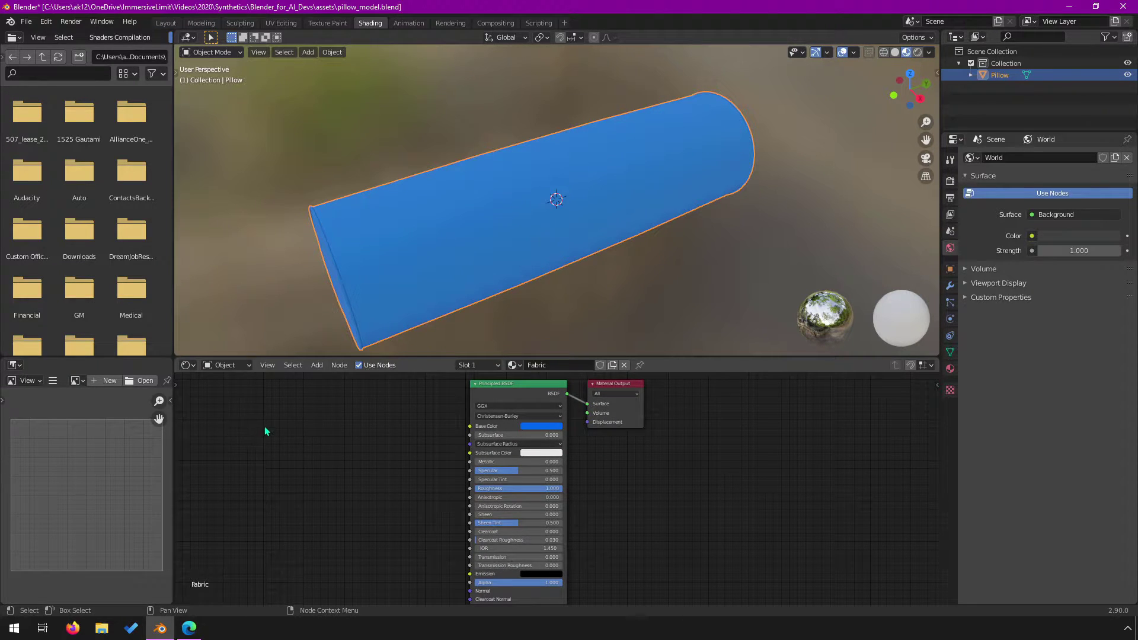
click(319, 365)
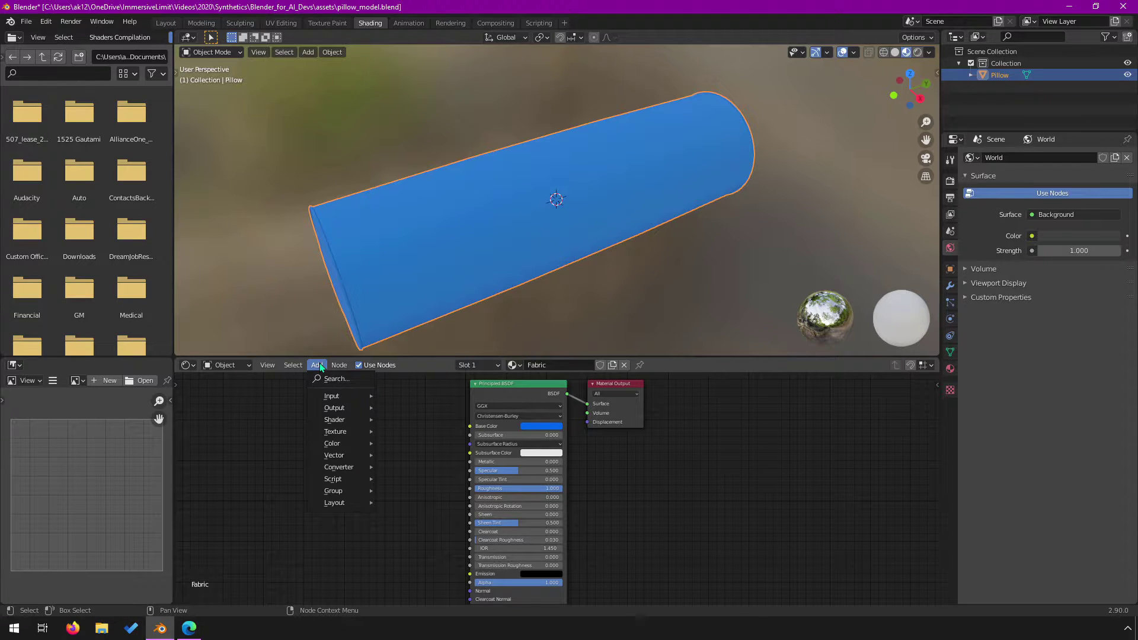
mouse_move(331, 396)
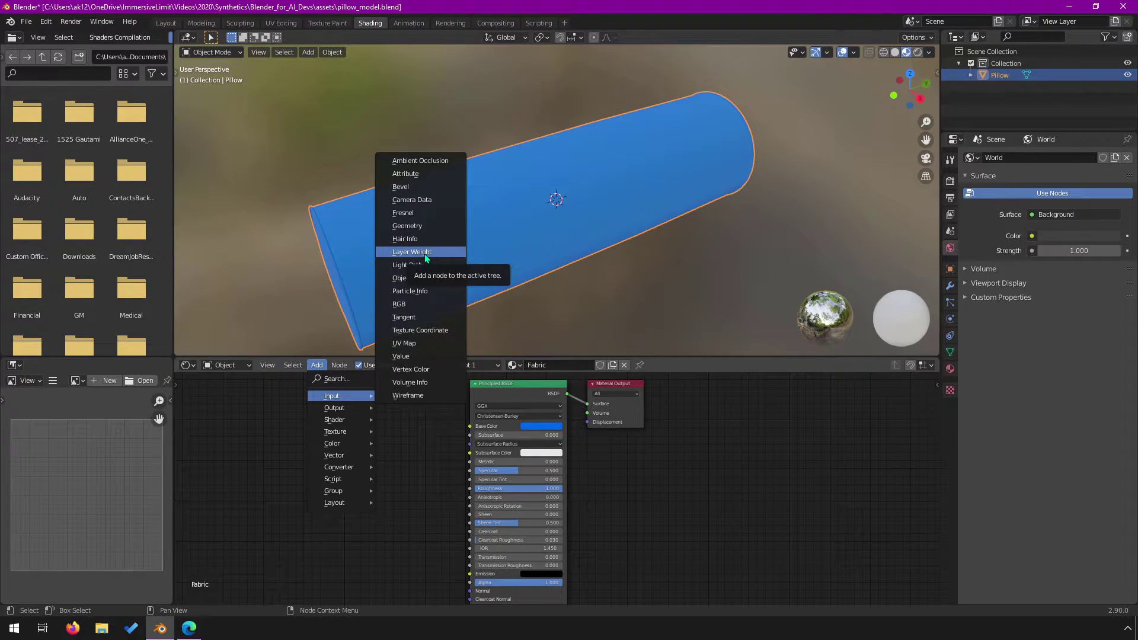
mouse_move(347, 431)
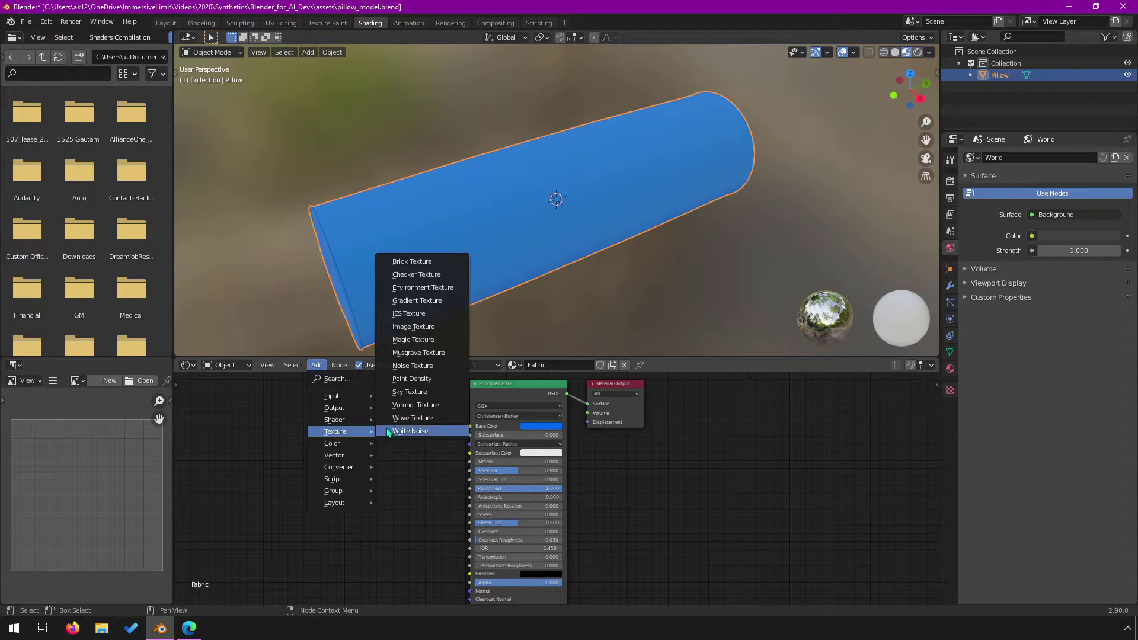
click(419, 326)
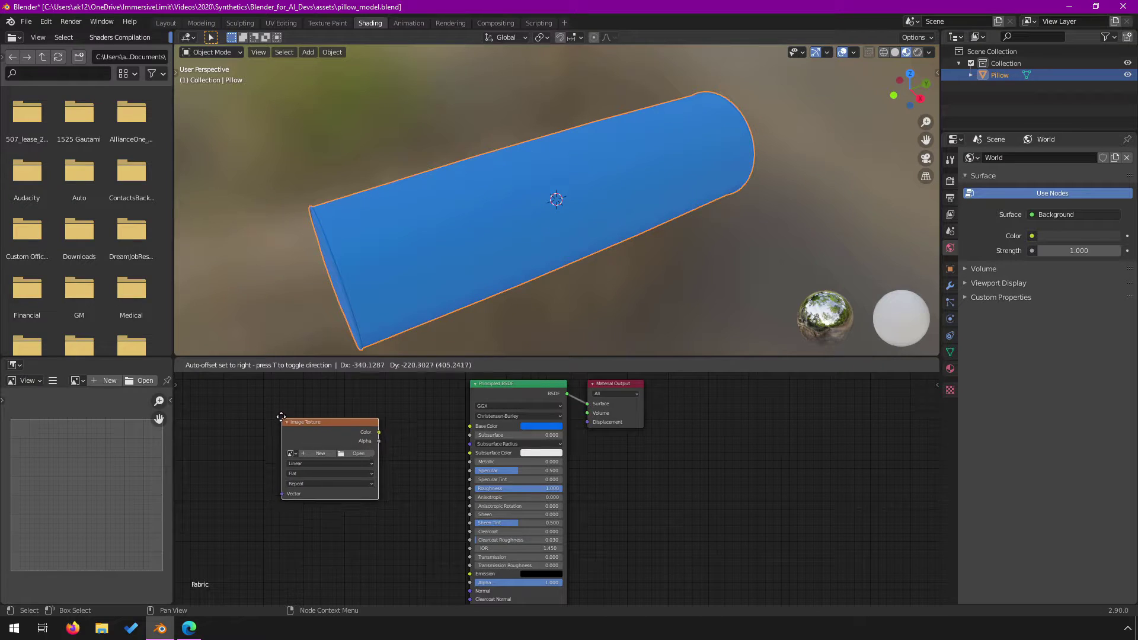
click(241, 397)
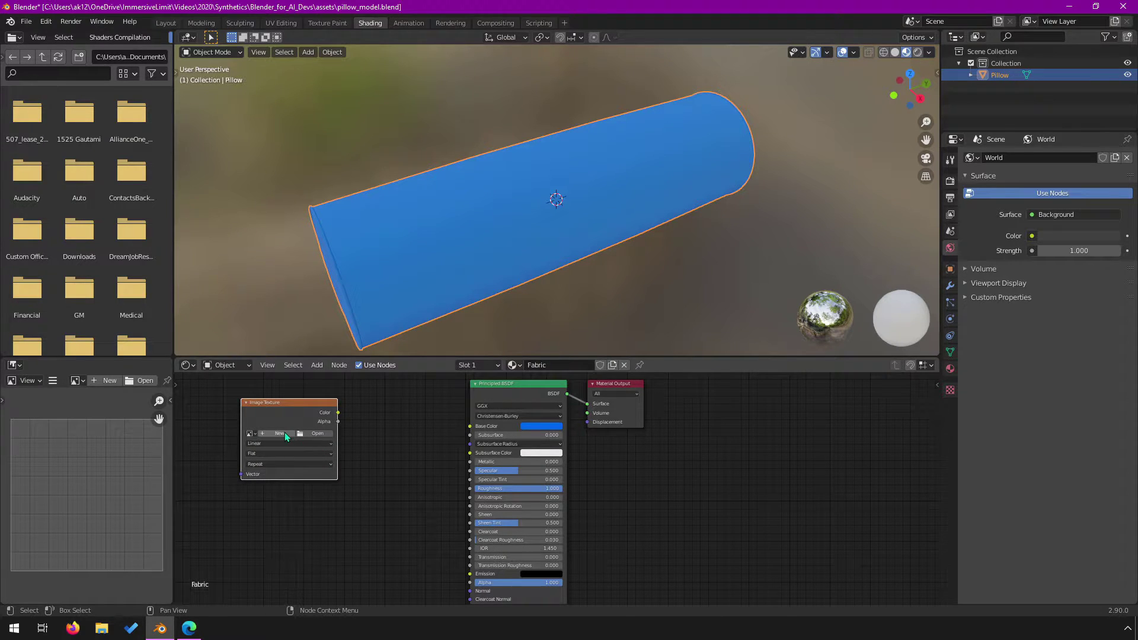
Step: Load fabric_pattern_07_col_2_2k.jpg from Downloads\fabric_pattern_07_2k_jpg into the Image Texture node and connect its Color output to Base Color
click(315, 436)
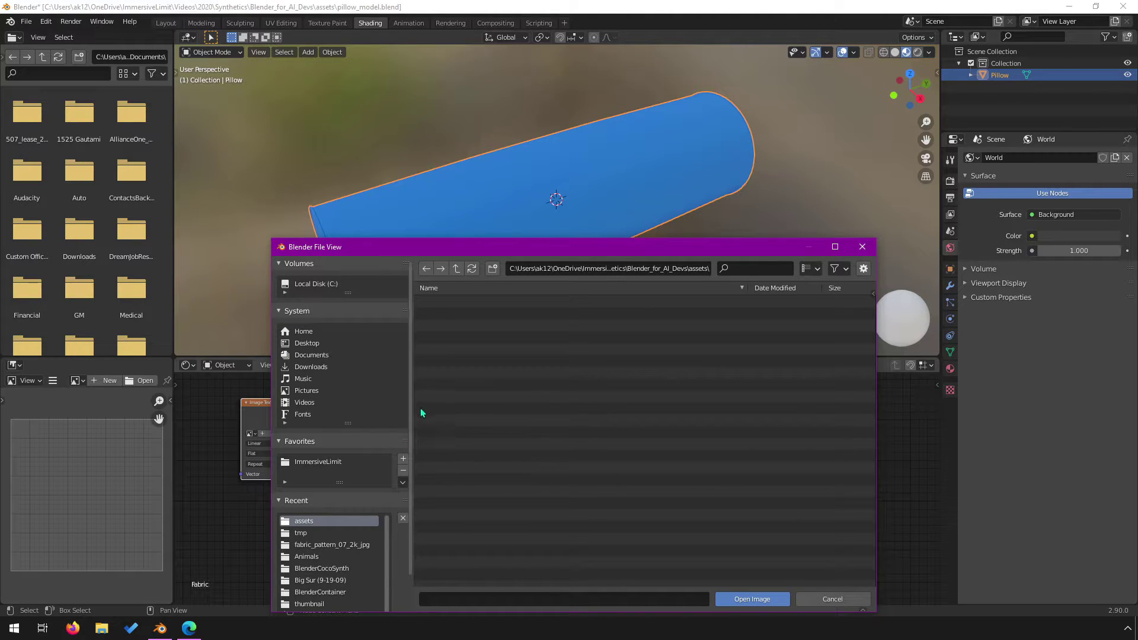
click(311, 367)
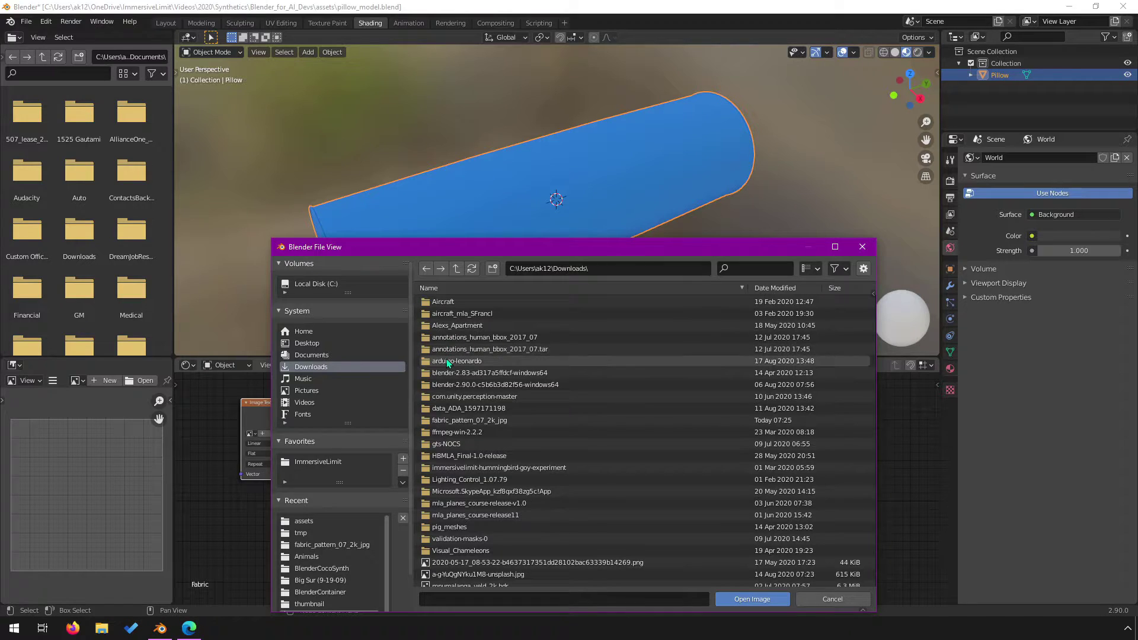
click(450, 424)
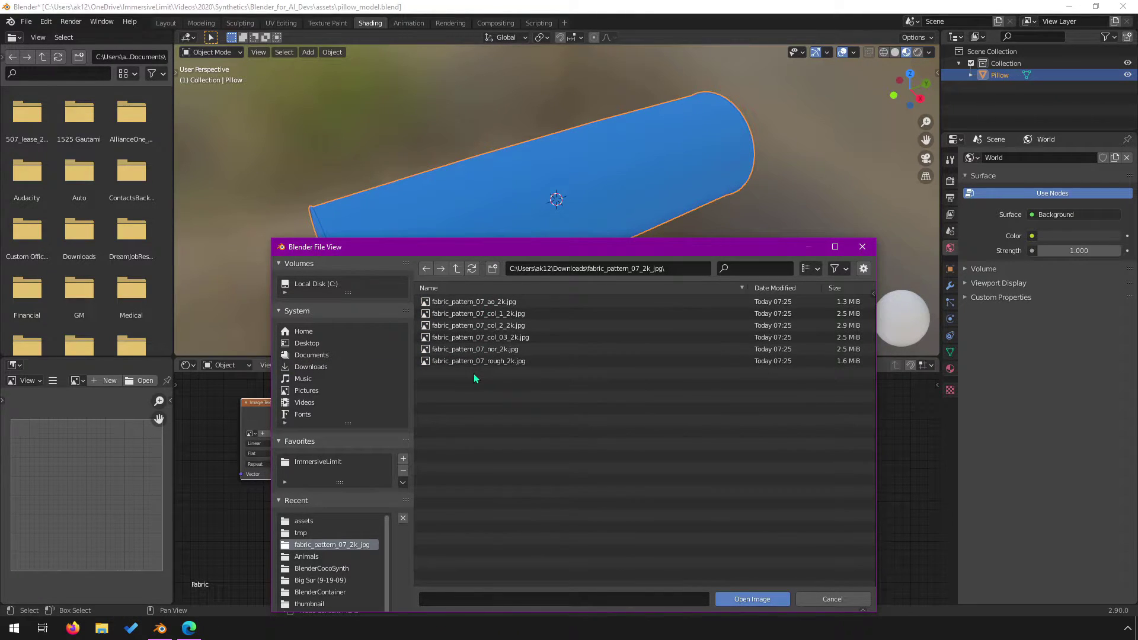
click(499, 328)
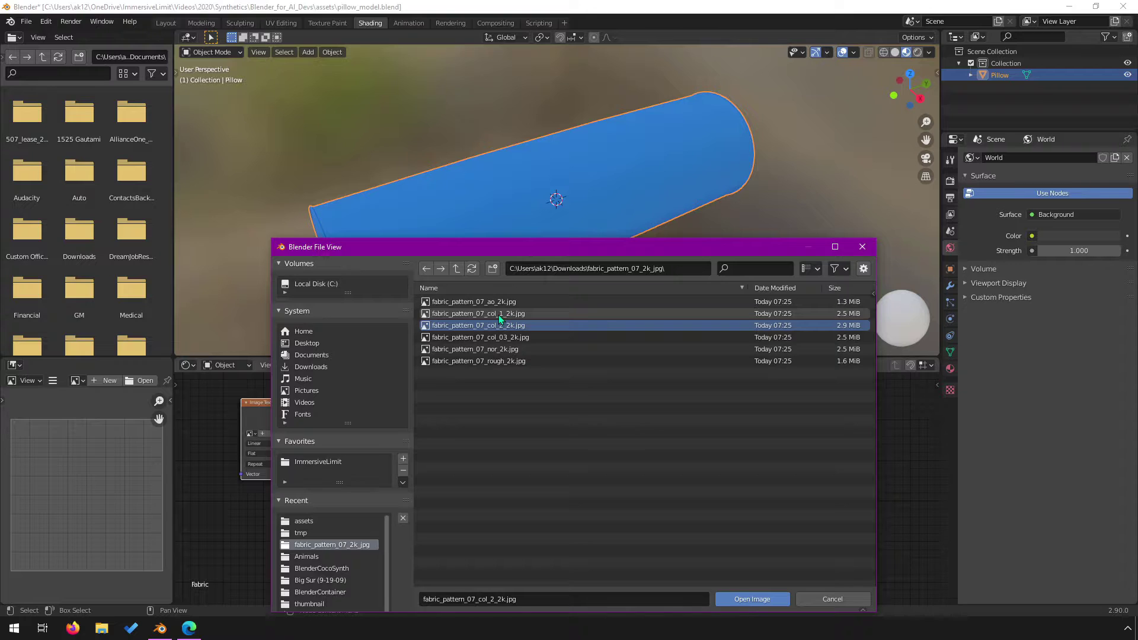
click(751, 599)
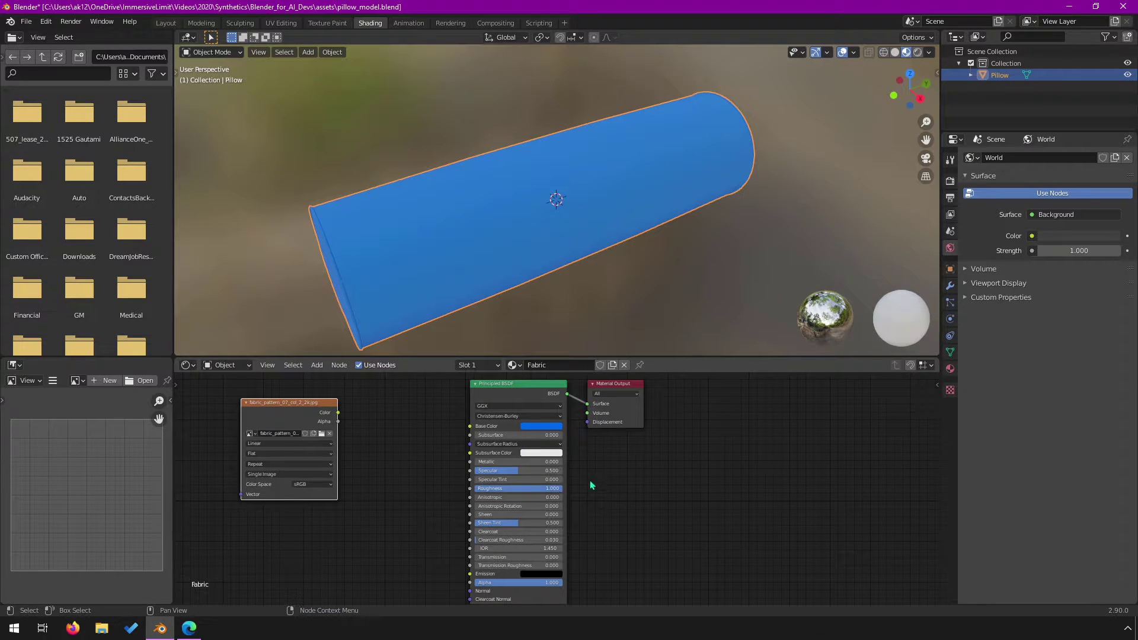
drag(338, 413, 470, 426)
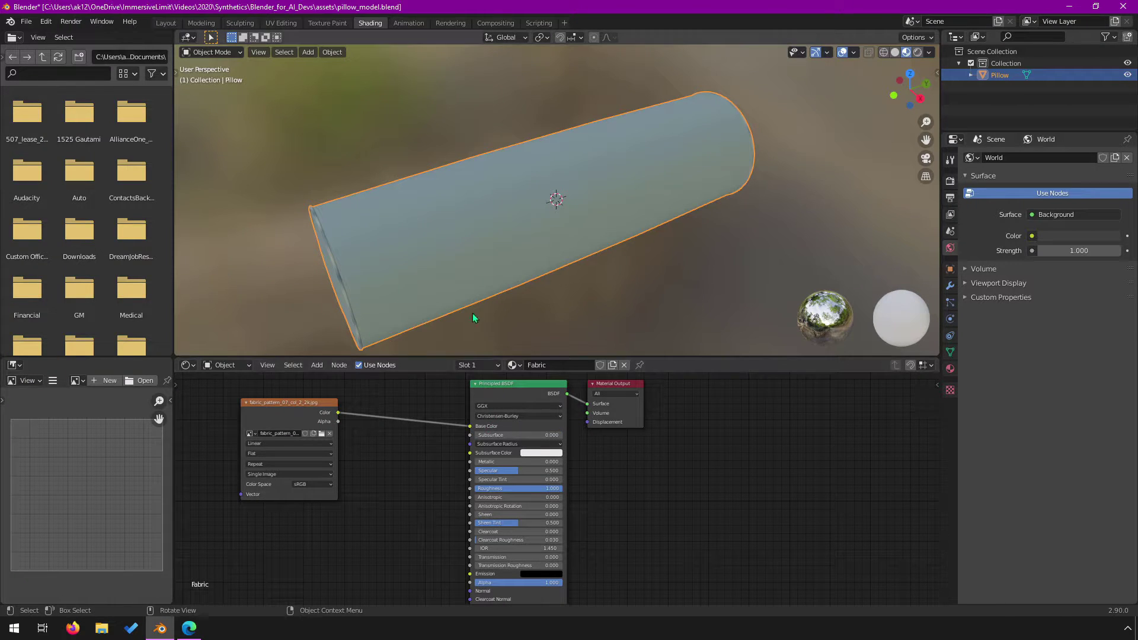
Step: Examine how the fabric texture maps onto the pillow's side, end cap and rim
middle_drag(417, 274, 472, 249)
middle_drag(504, 228, 532, 270)
scroll(438, 250, up, 4)
middle_drag(424, 251, 508, 287)
scroll(508, 287, up, 3)
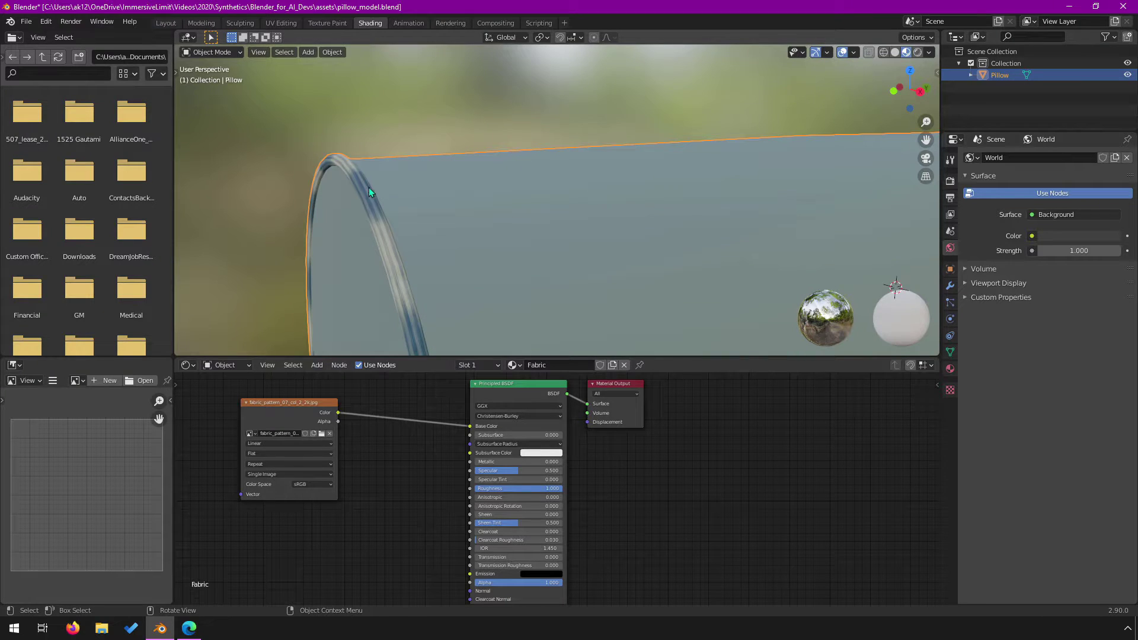
middle_drag(369, 189, 376, 250)
scroll(376, 249, down, 8)
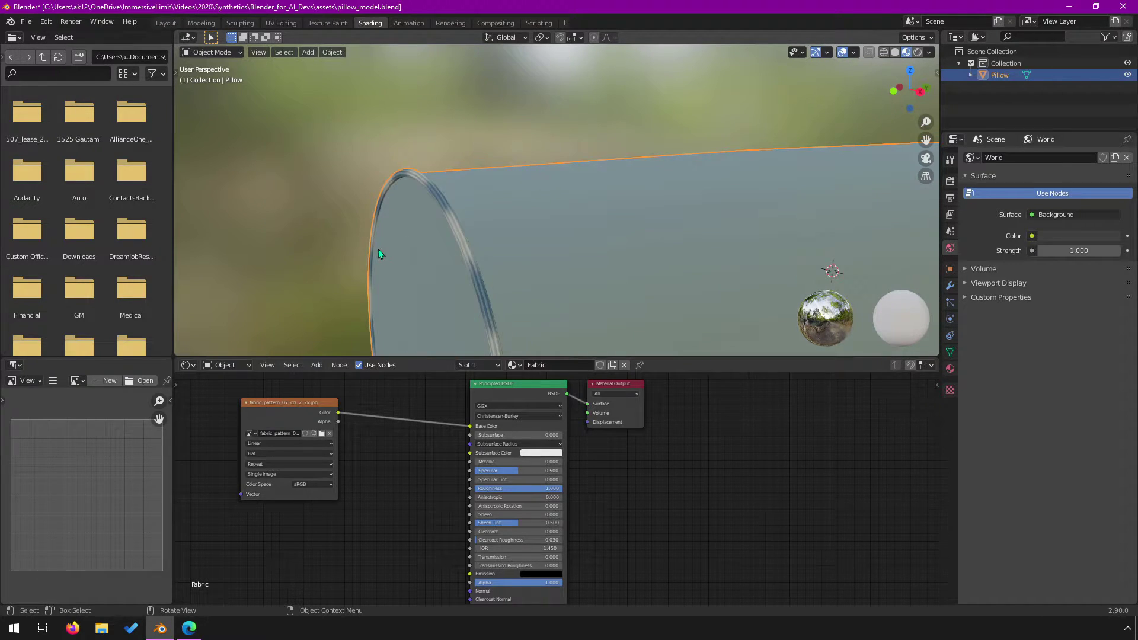
middle_drag(669, 276, 607, 285)
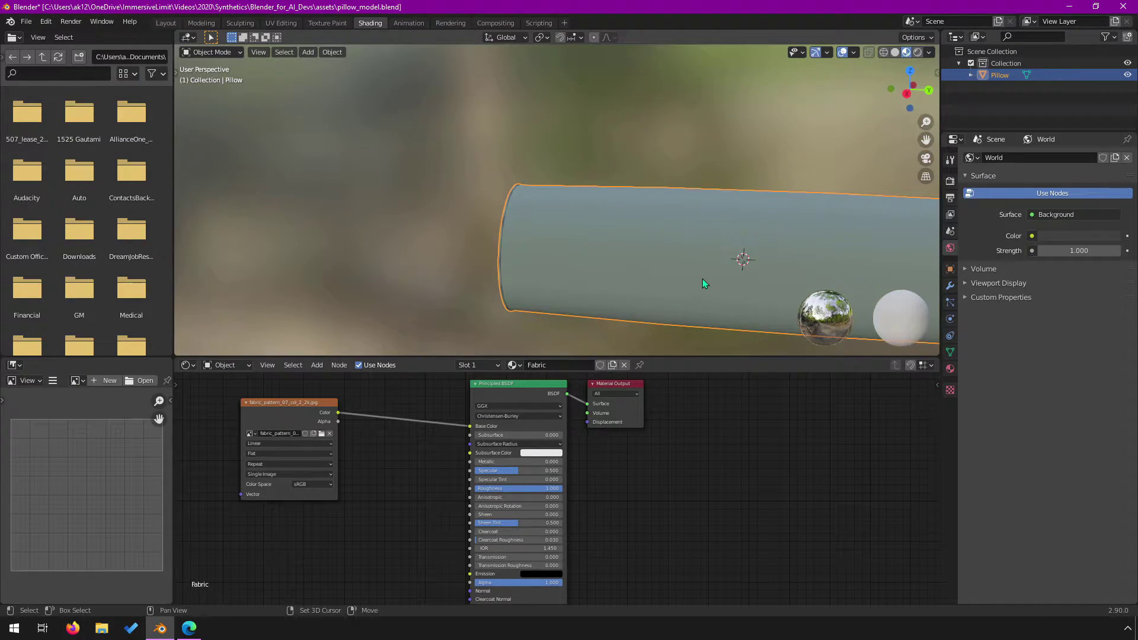
shift+middle_drag(702, 279, 462, 252)
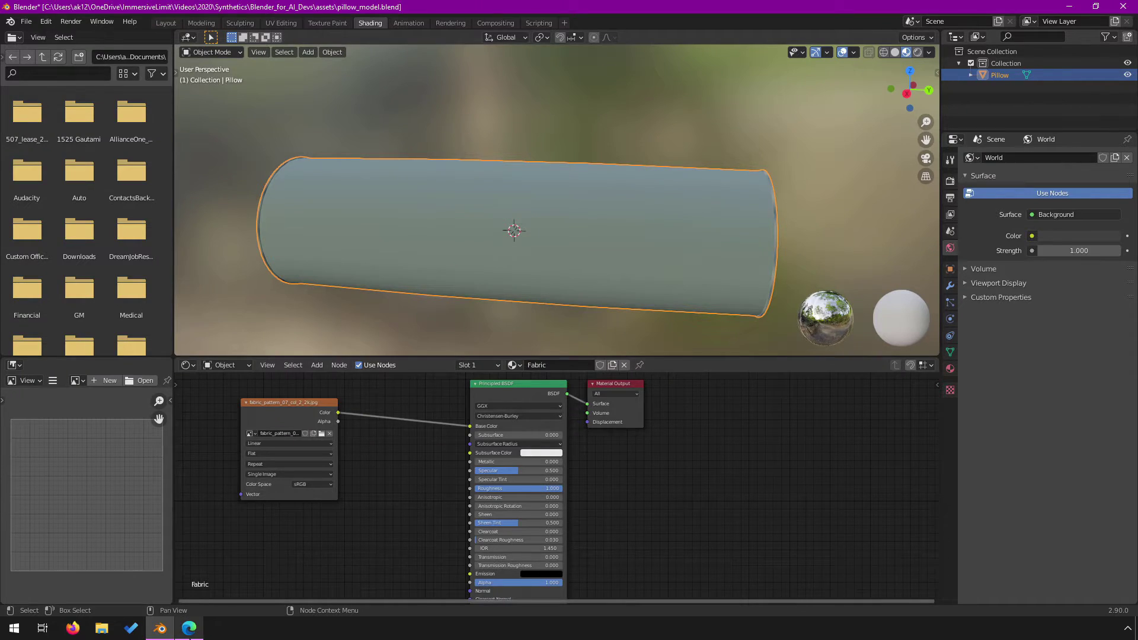
Step: Switch to the Edge browser, search Bing for images of a classroom globe, and return to Blender after viewing them
key(alt+Tab)
click(156, 9)
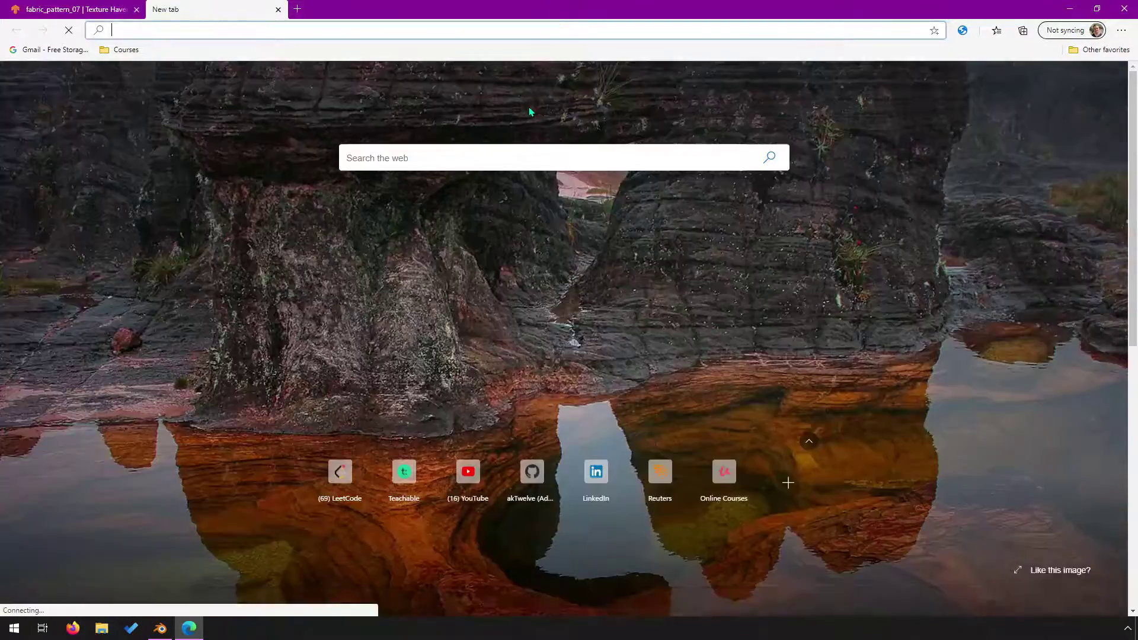
text(classroom globe)
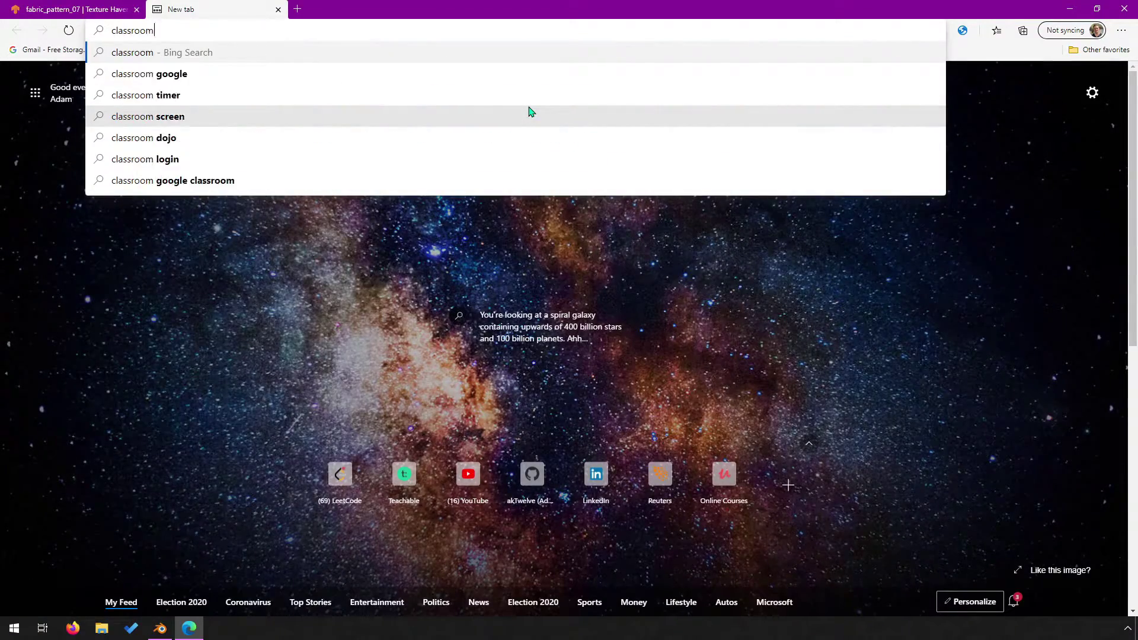
key(Return)
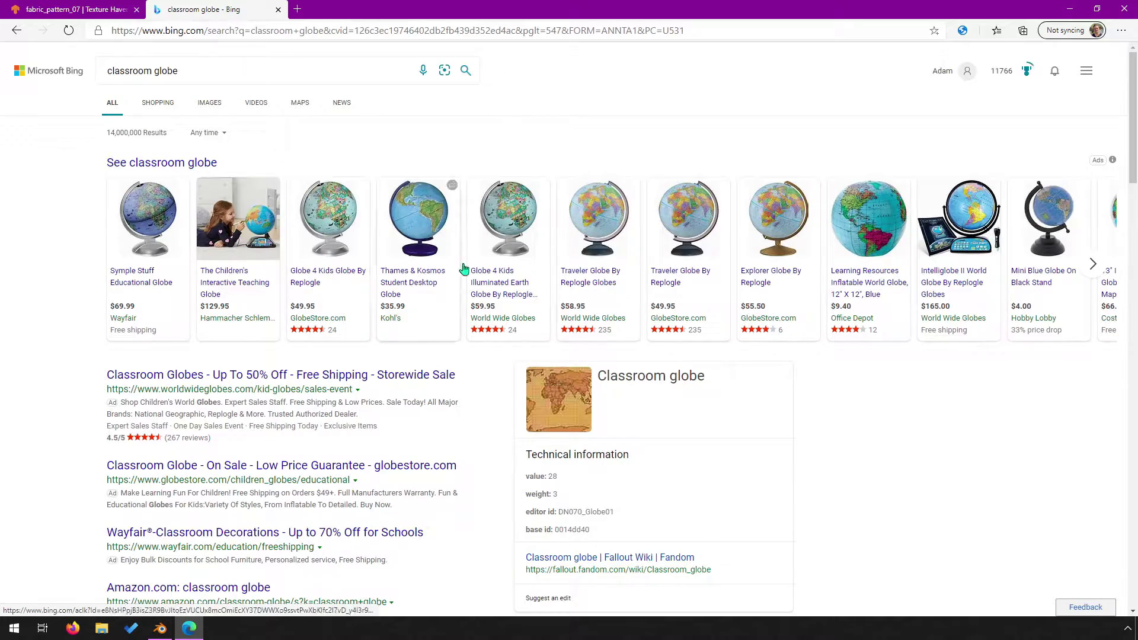
click(215, 108)
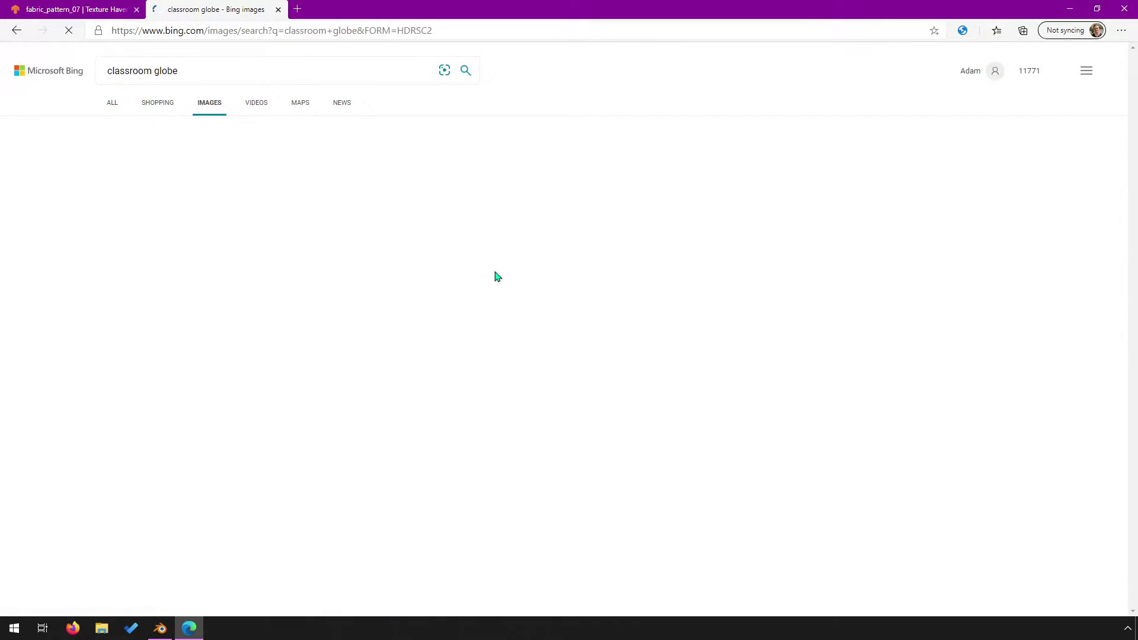
scroll(642, 458, down, 3)
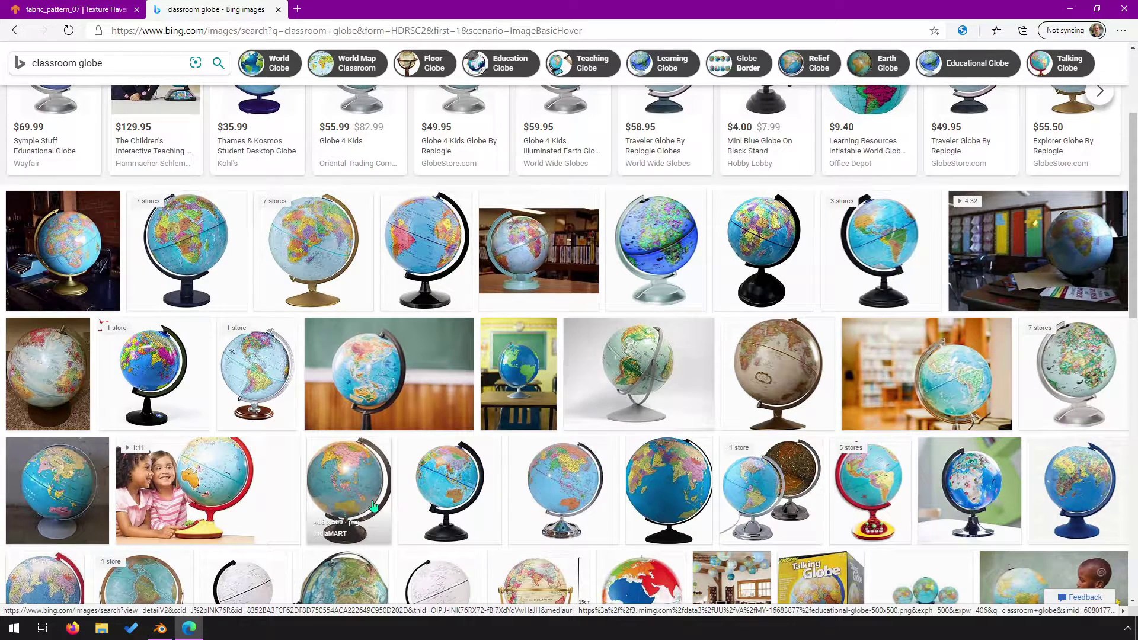
click(1070, 9)
Step: Disconnect the fabric texture from Base Color and try a shiny blue metallic look on the pillow with Roughness 0.155
middle_drag(404, 245, 530, 233)
middle_drag(646, 207, 465, 249)
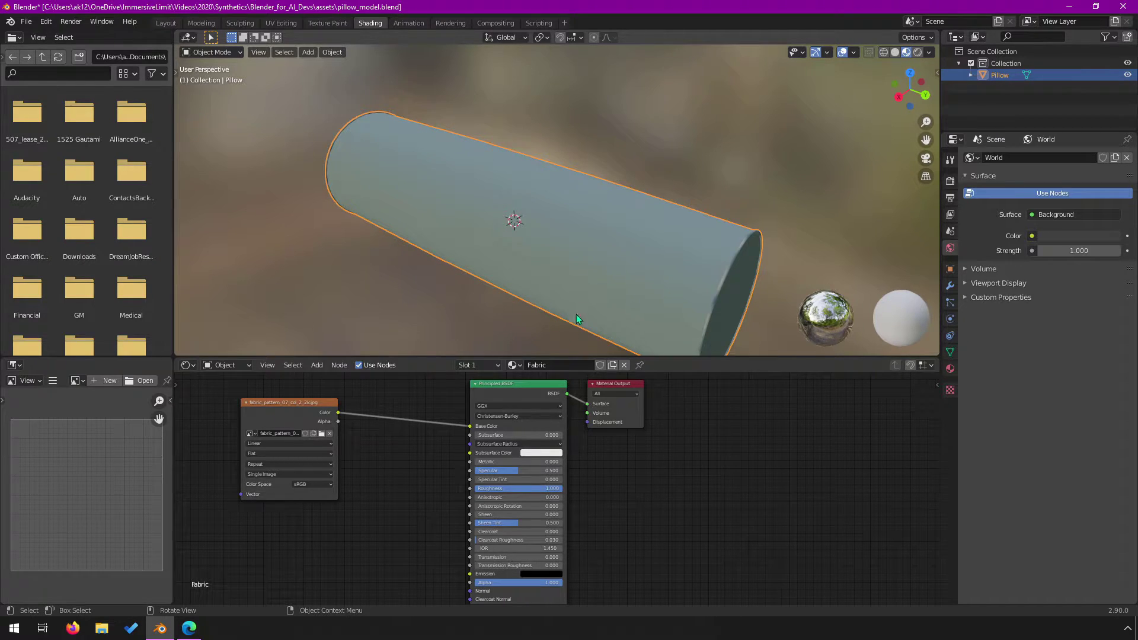
mouse_move(468, 427)
mouse_down()
mouse_move(532, 476)
mouse_move(498, 462)
mouse_move(563, 461)
mouse_move(488, 488)
mouse_up()
mouse_move(483, 251)
middle_down()
mouse_move(627, 236)
mouse_move(559, 208)
mouse_move(484, 215)
mouse_move(484, 244)
middle_up()
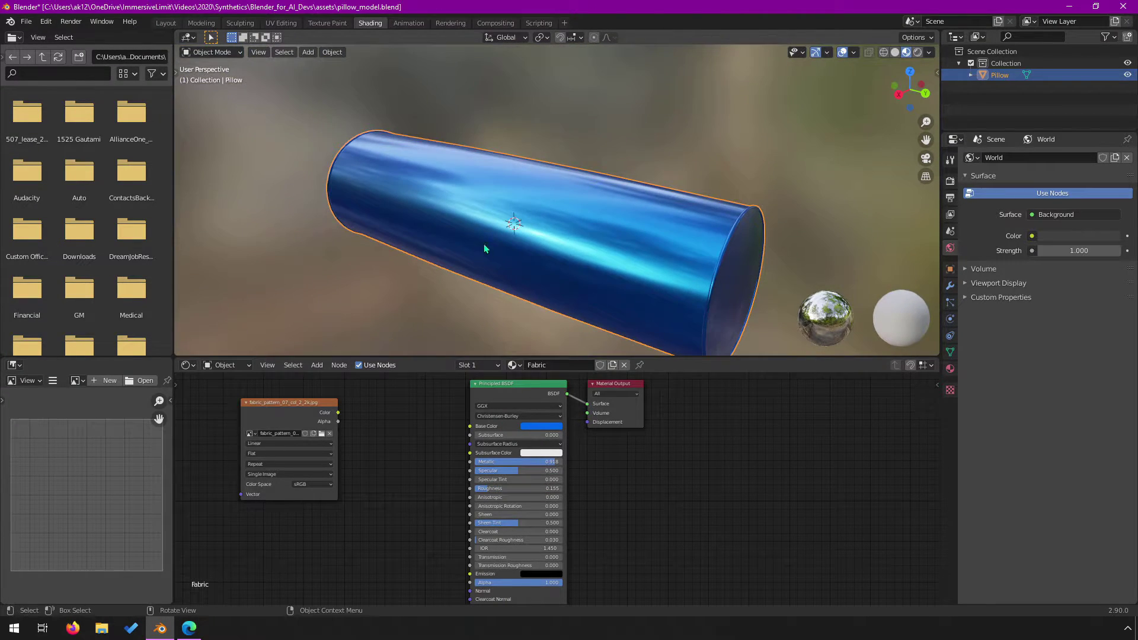
Step: Set Metallic to 0.000 and Roughness to 1.000, and reconnect the Image Texture's Color output to Base Color
drag(489, 490, 484, 462)
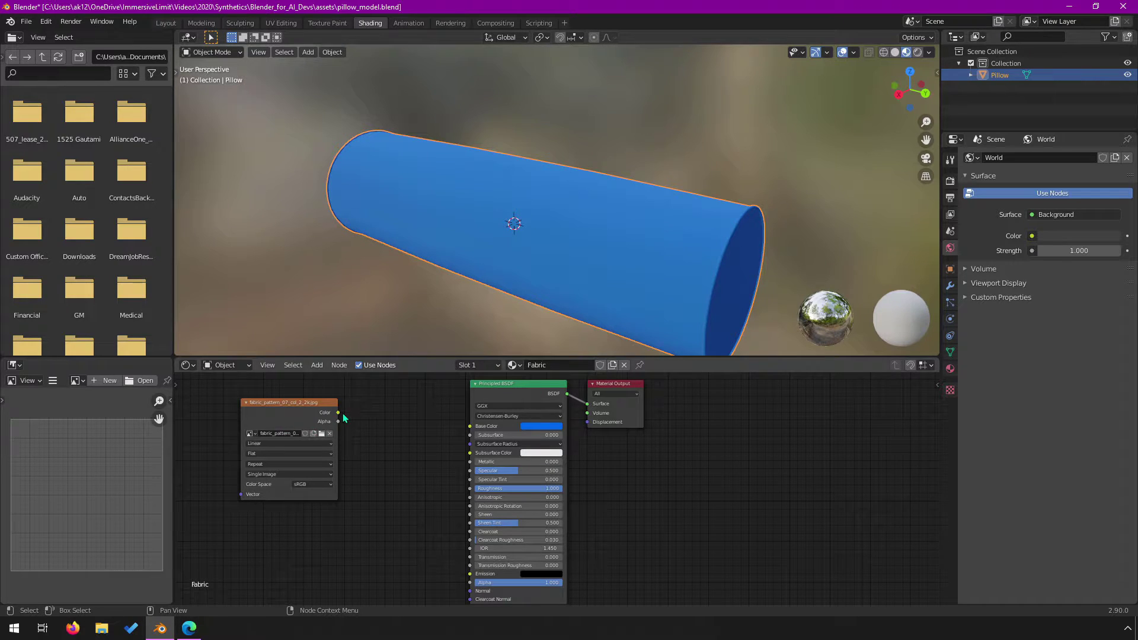
drag(338, 413, 471, 426)
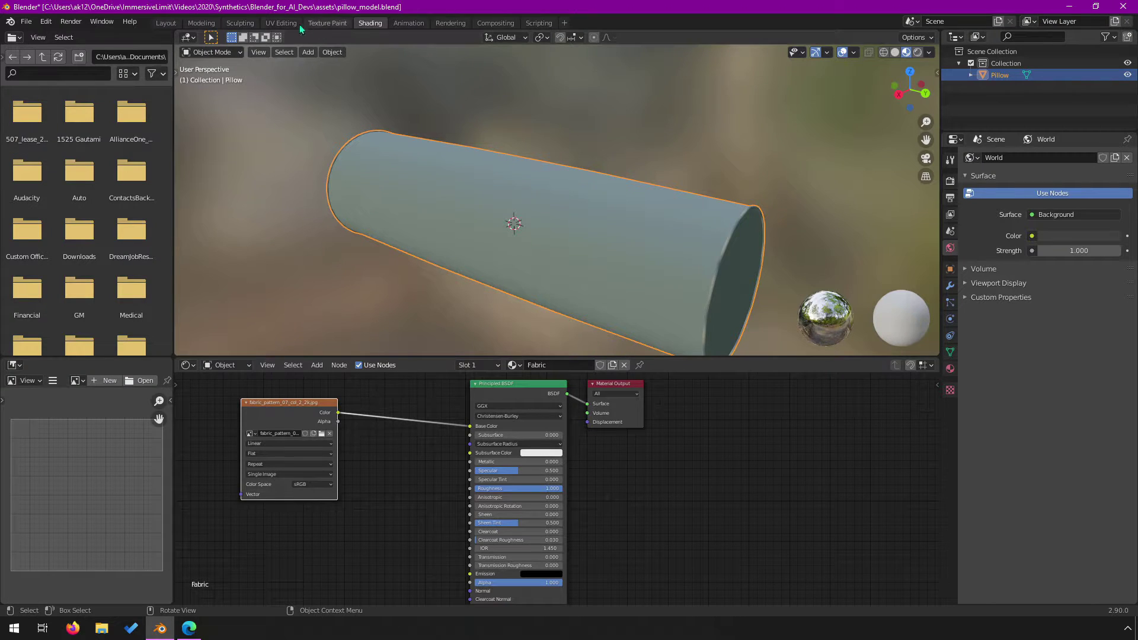
Step: Switch to the UV Editing workspace and examine the pillow's mesh edges along its side and on its end cap
click(272, 23)
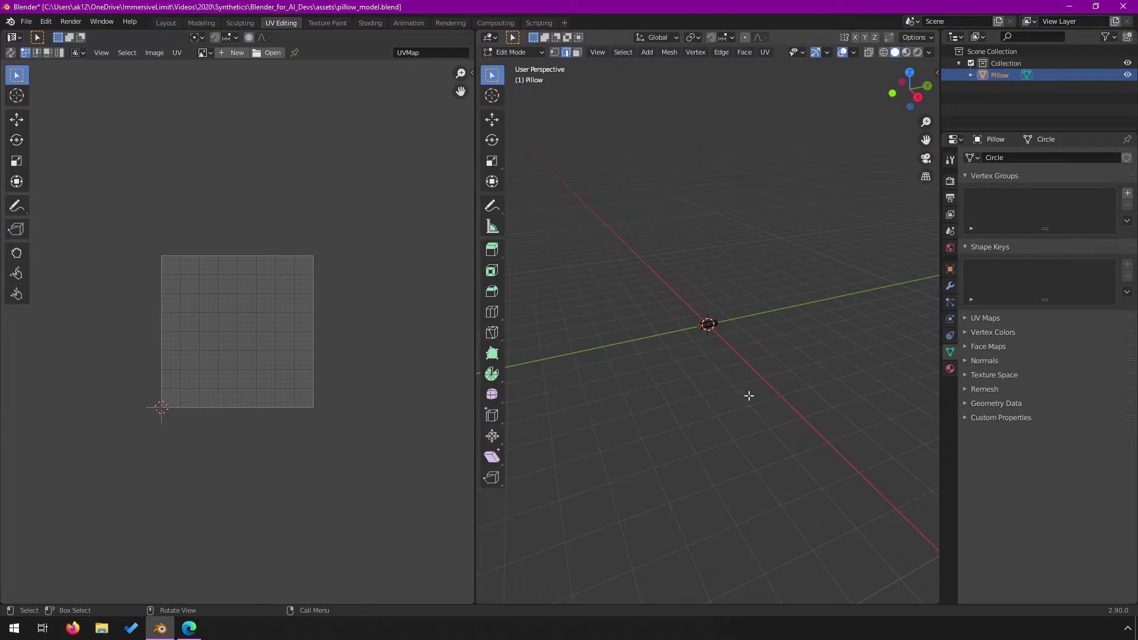
scroll(796, 426, up, 8)
middle_drag(685, 420, 554, 280)
middle_drag(729, 330, 705, 355)
scroll(714, 354, up, 4)
scroll(711, 358, down, 4)
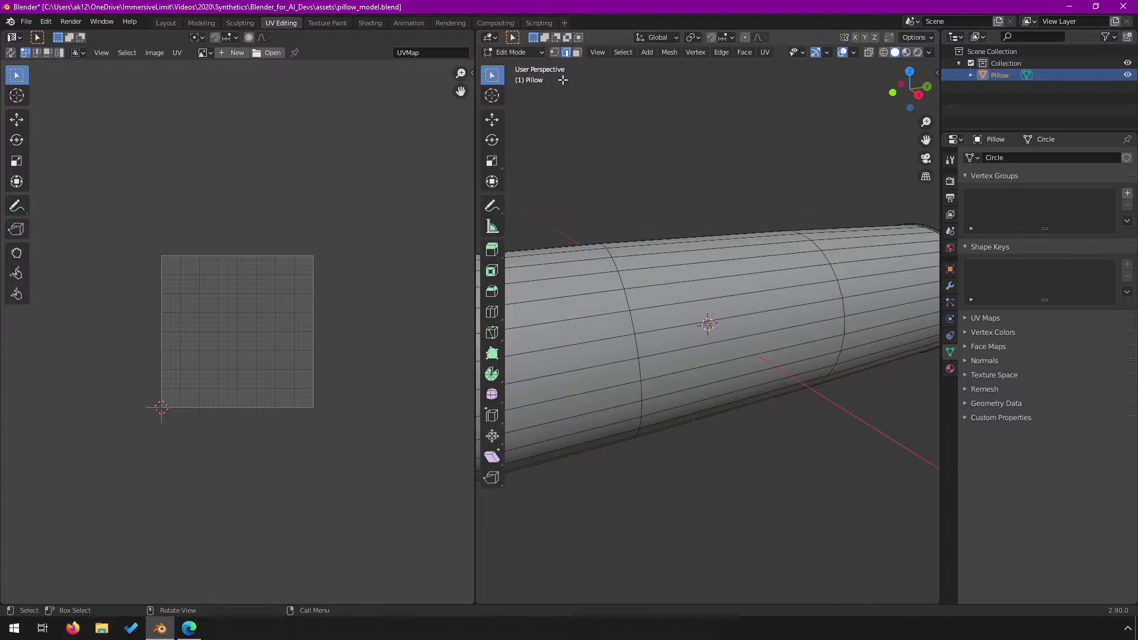
middle_drag(708, 350, 604, 233)
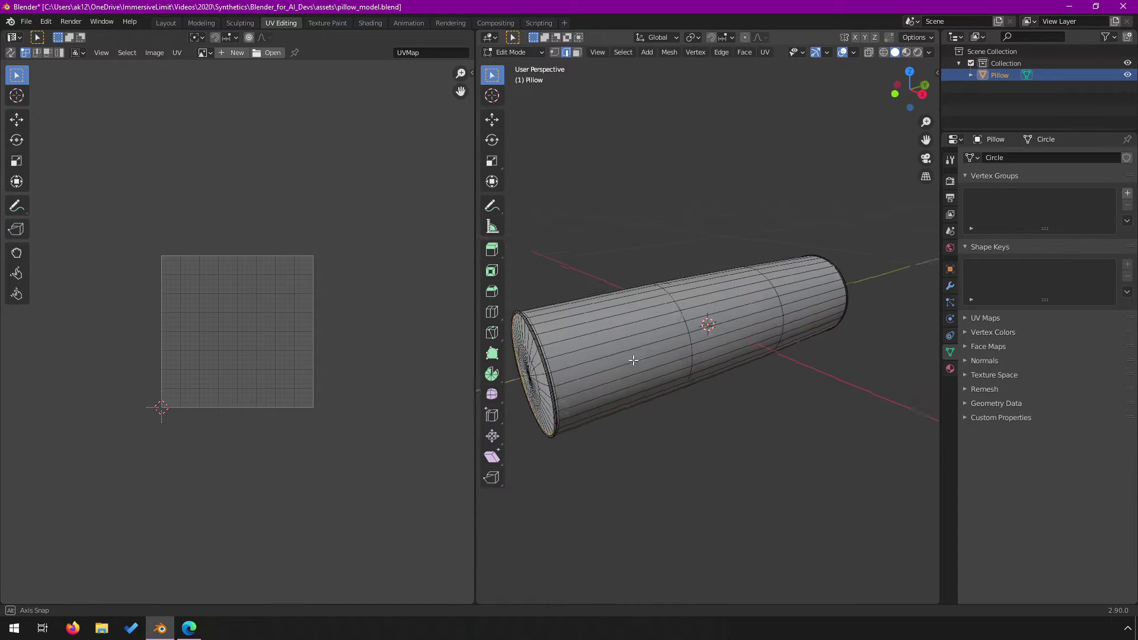
scroll(604, 233, up, 4)
scroll(681, 291, down, 2)
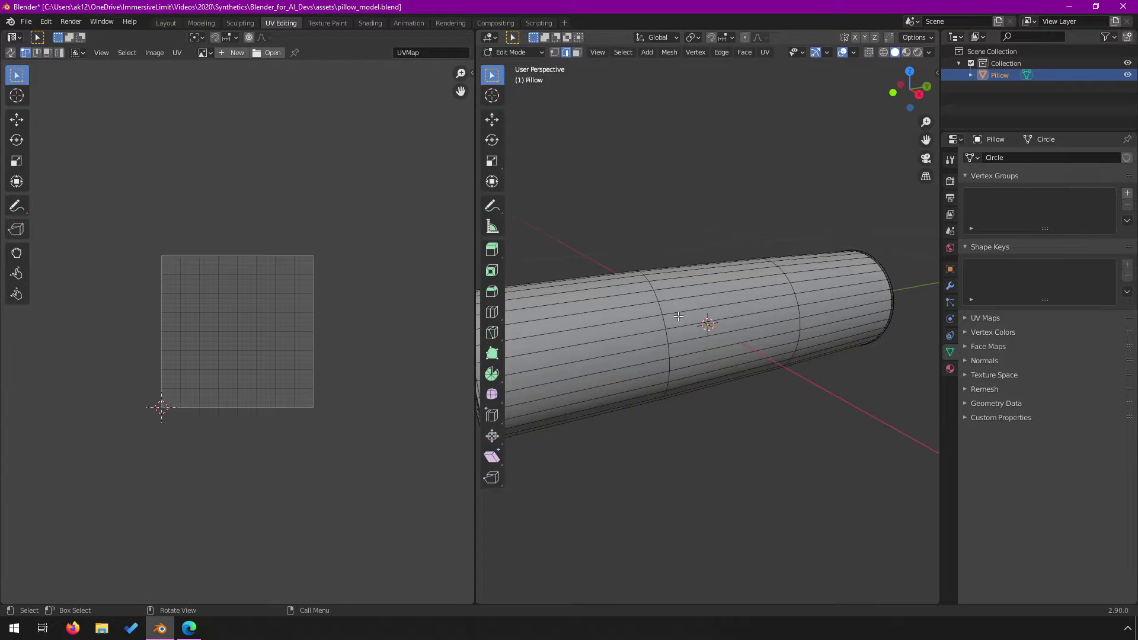
middle_drag(678, 315, 752, 332)
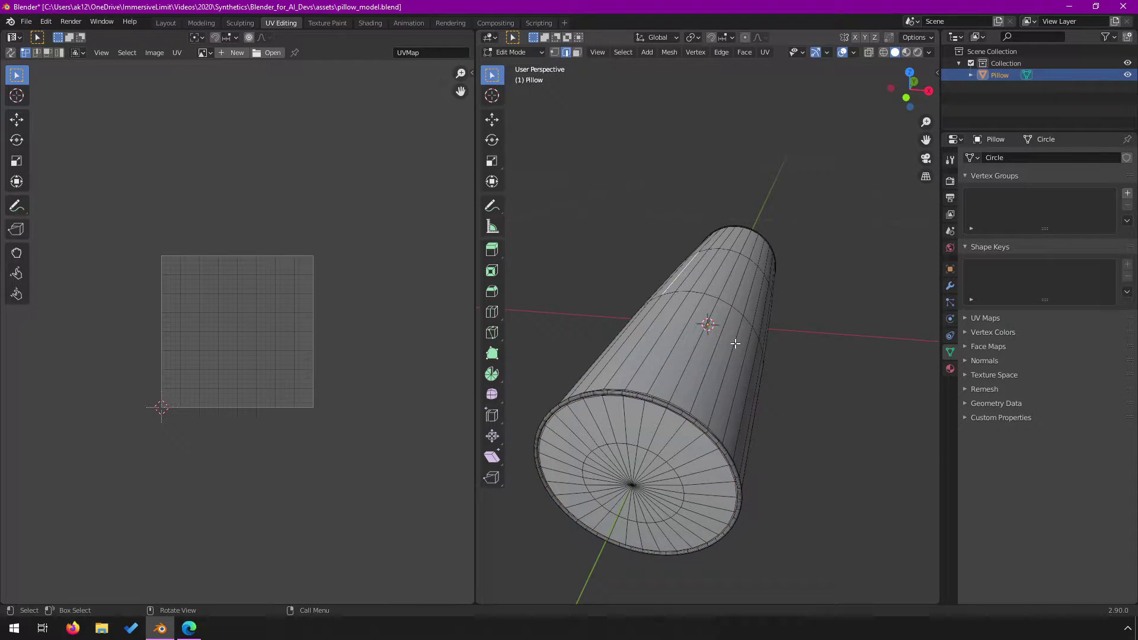
middle_drag(715, 371, 698, 401)
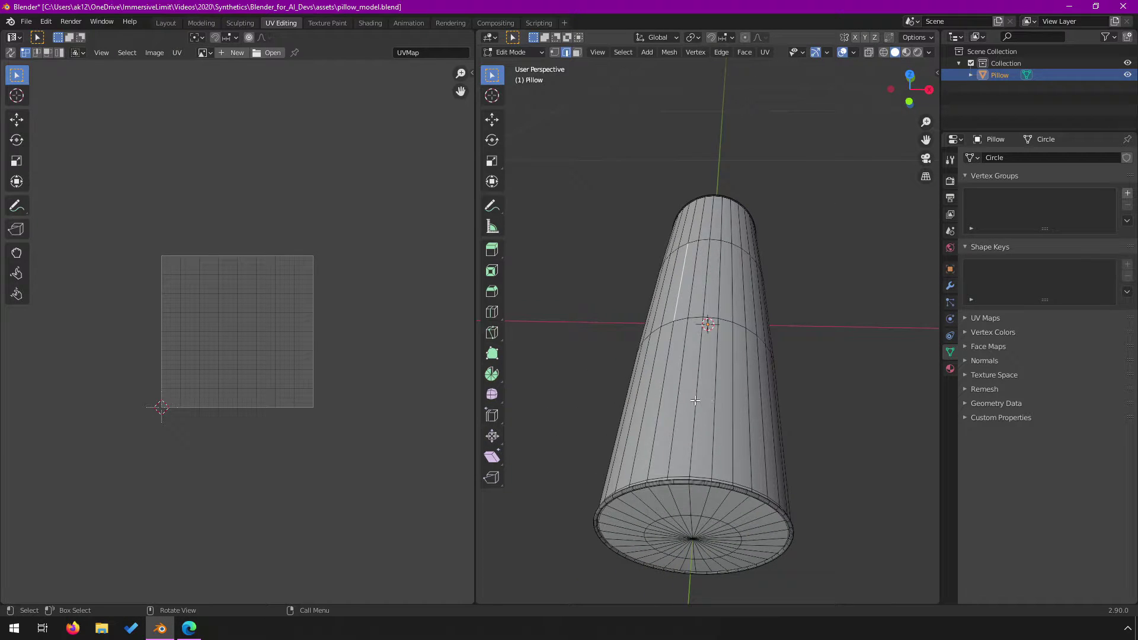
middle_drag(693, 458, 696, 368)
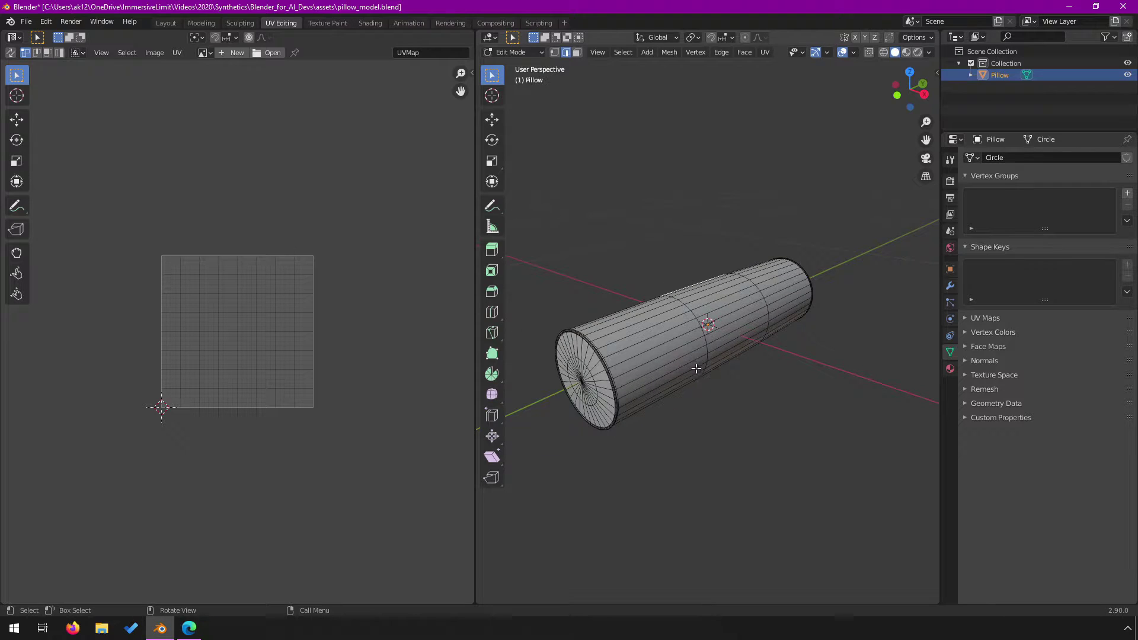
scroll(690, 313, up, 3)
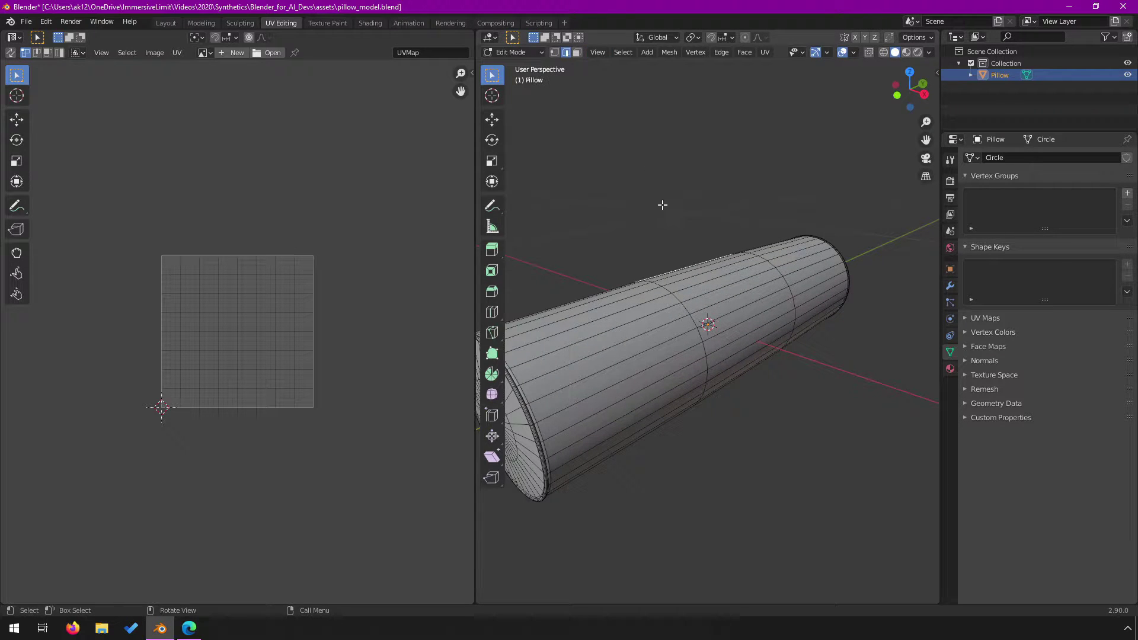
Step: Select the pillow's entire mesh and show its full UV layout over the fabric texture
click(620, 52)
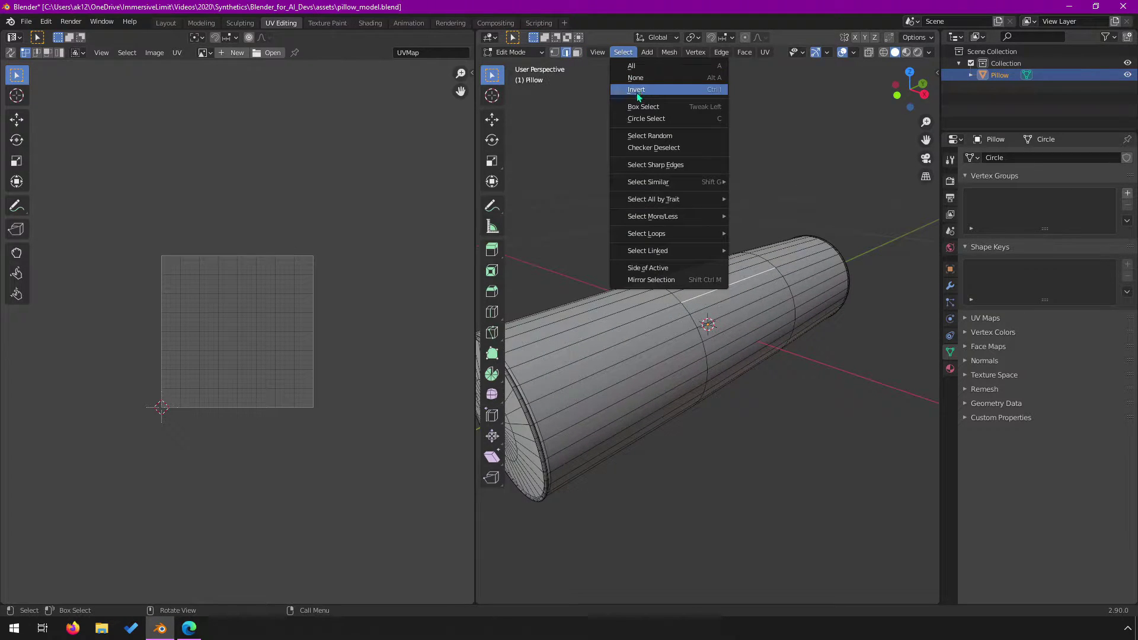
click(725, 410)
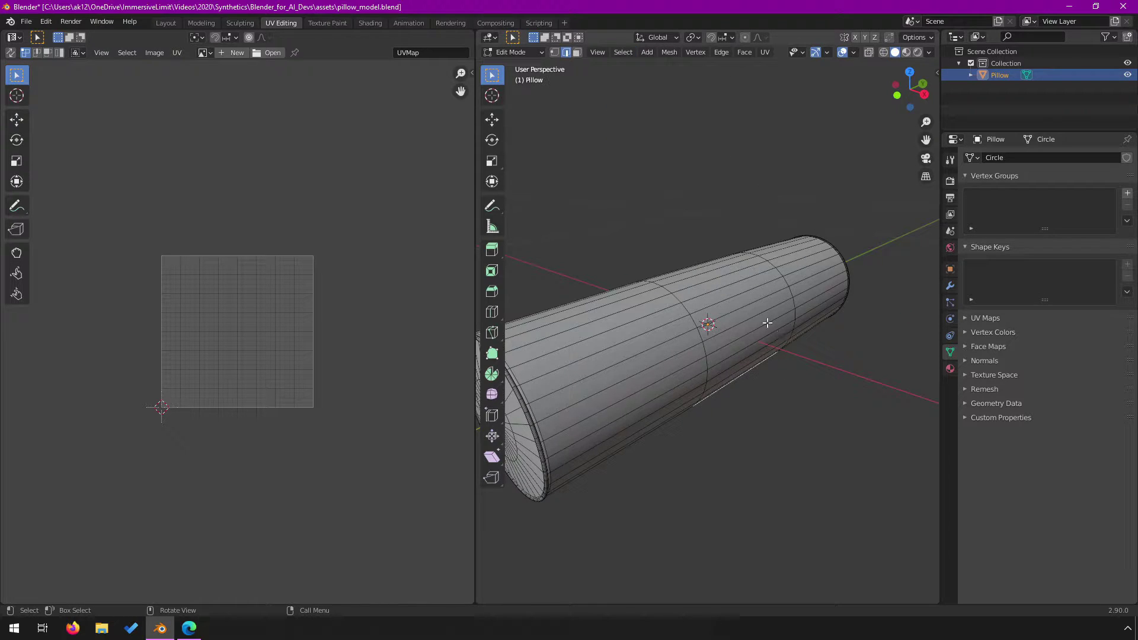
scroll(724, 355, down, 2)
scroll(728, 362, up, 1)
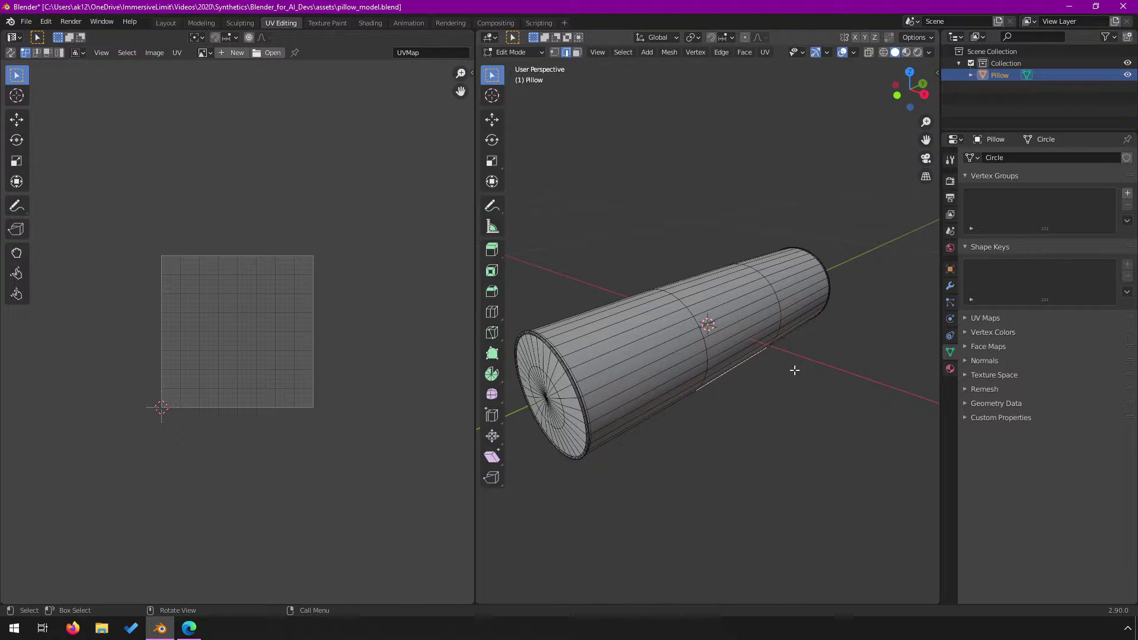
key(a)
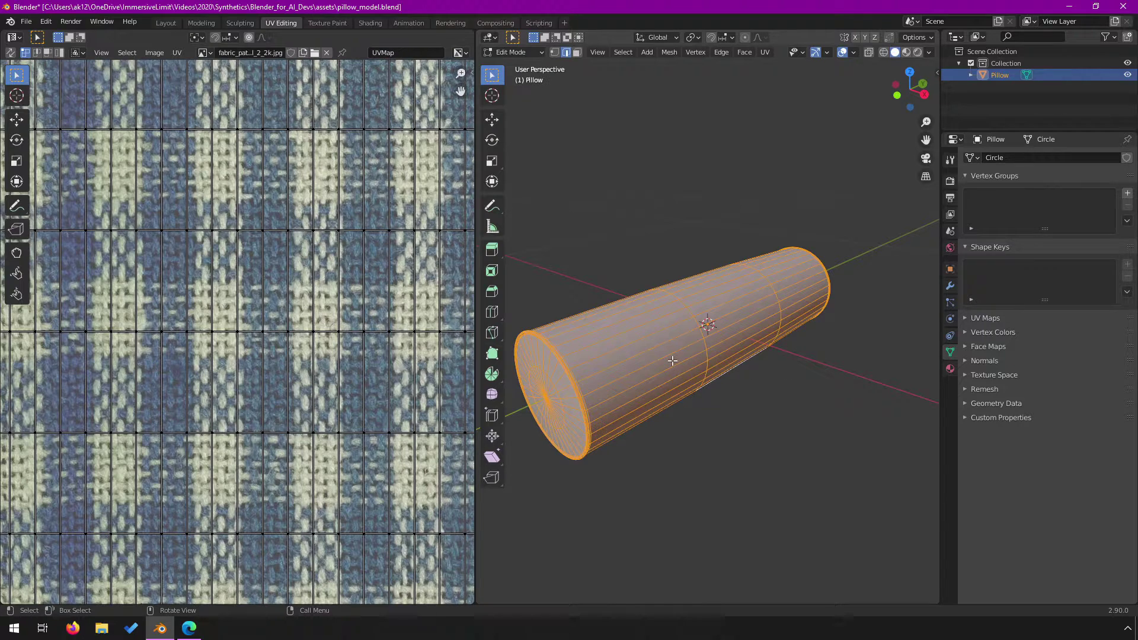
scroll(270, 279, down, 4)
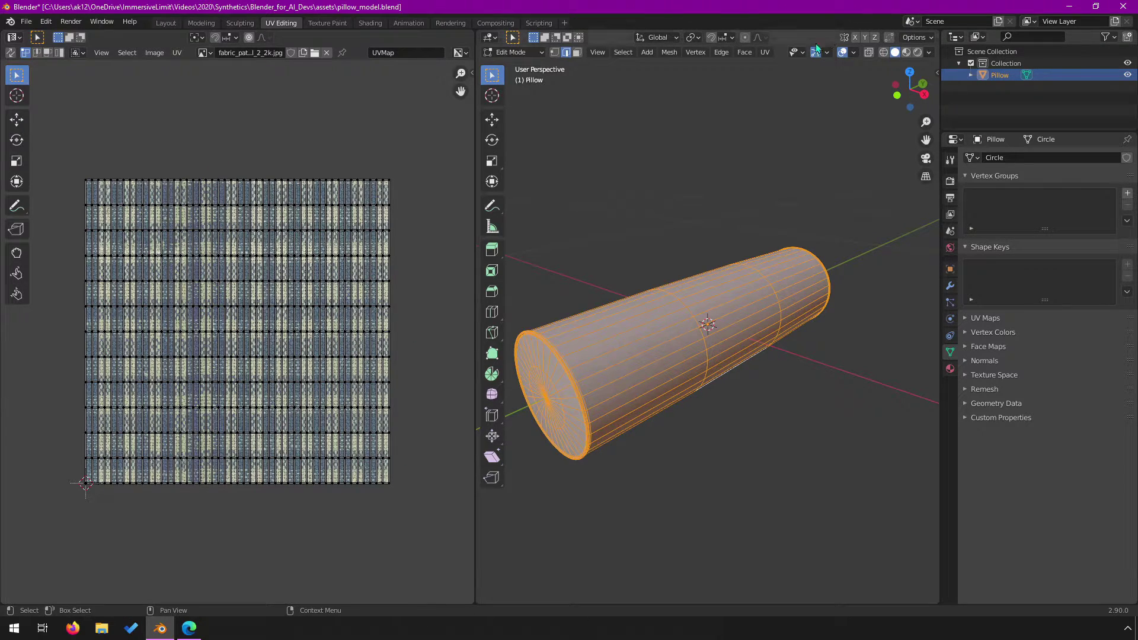
Step: Unwrap the whole pillow with Smart UV Project at Angle Limit 66.00 and Island Margin 0.00, and inspect the resulting UV islands
click(765, 52)
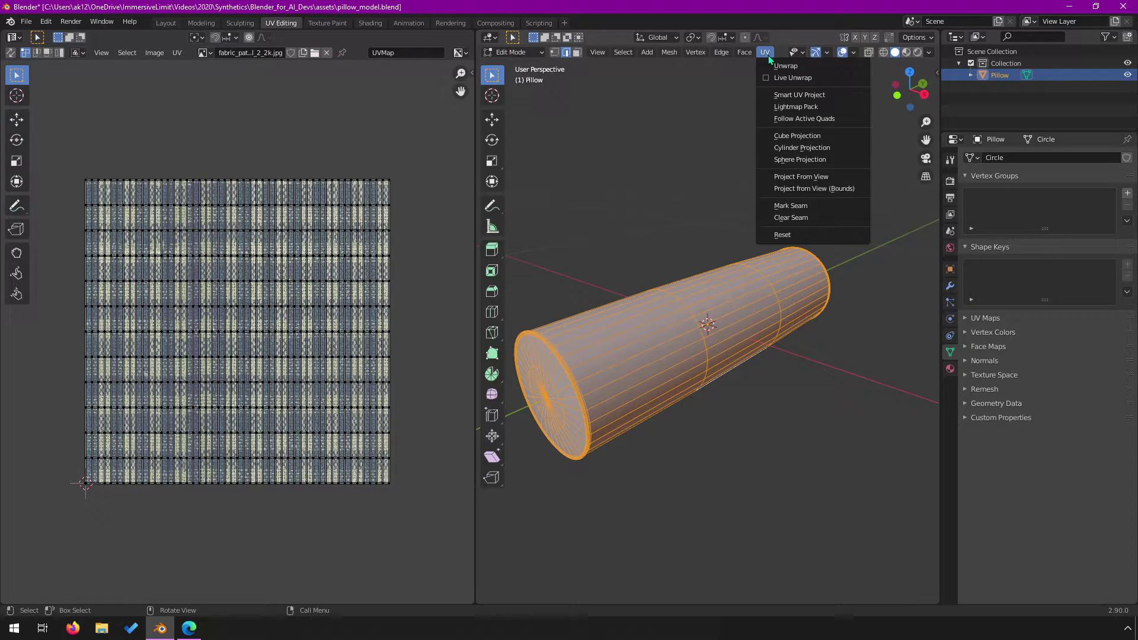
click(794, 93)
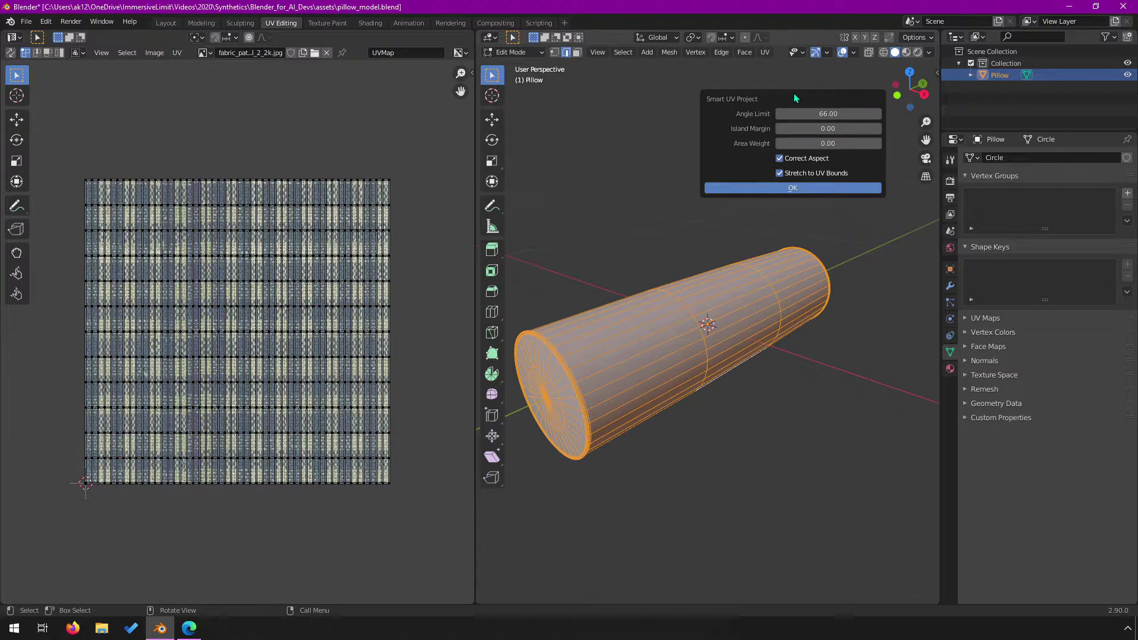
click(797, 186)
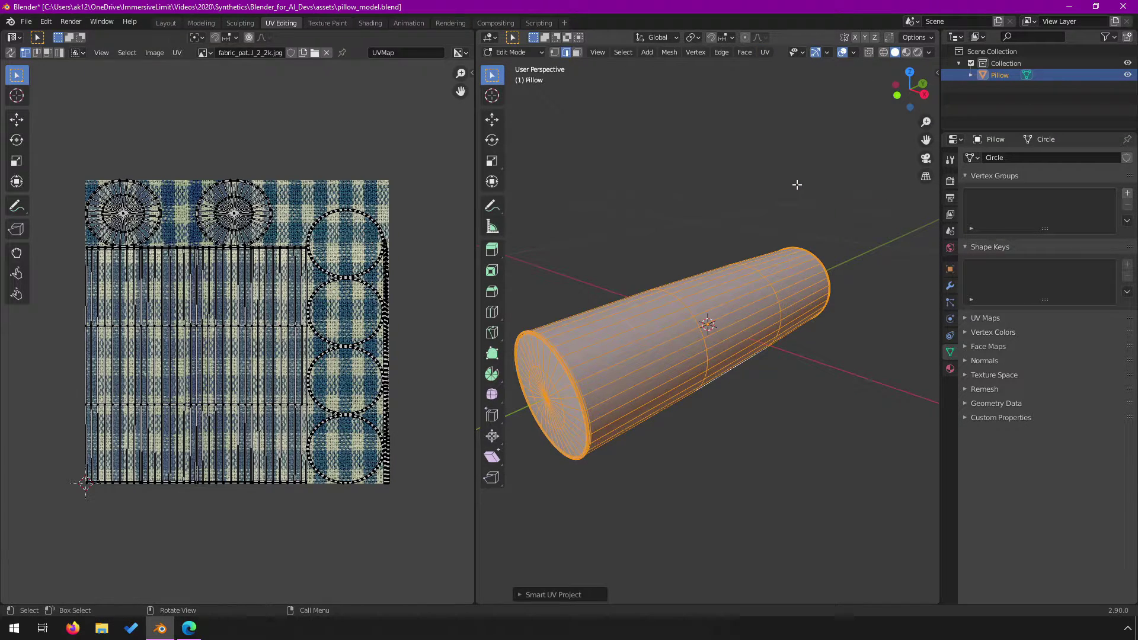
scroll(712, 422, up, 3)
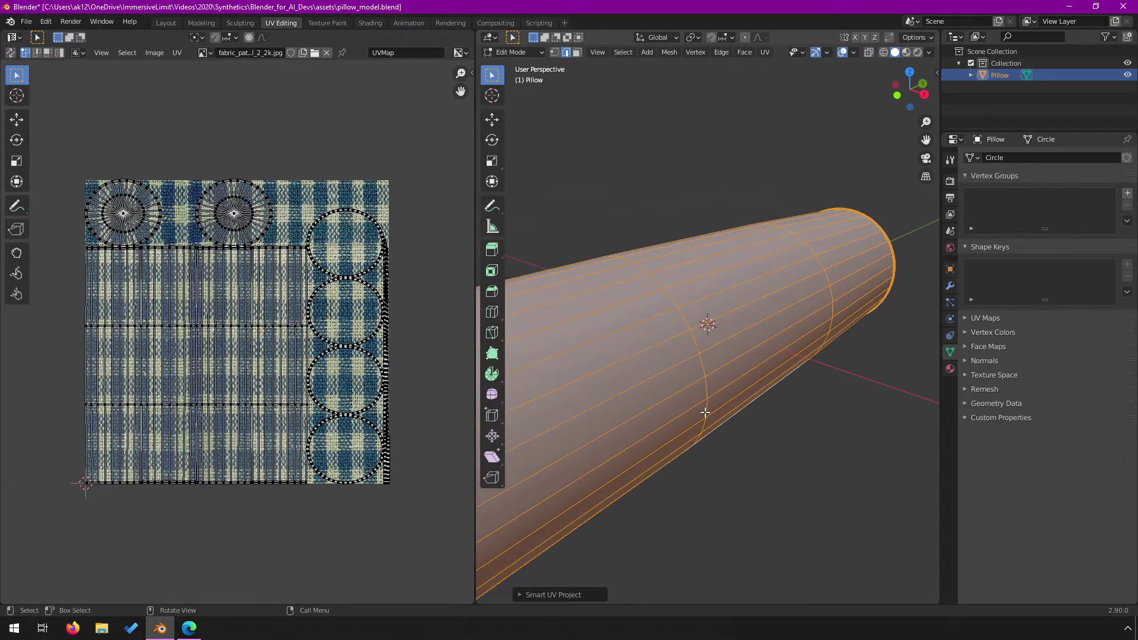
scroll(705, 412, down, 2)
scroll(136, 217, up, 4)
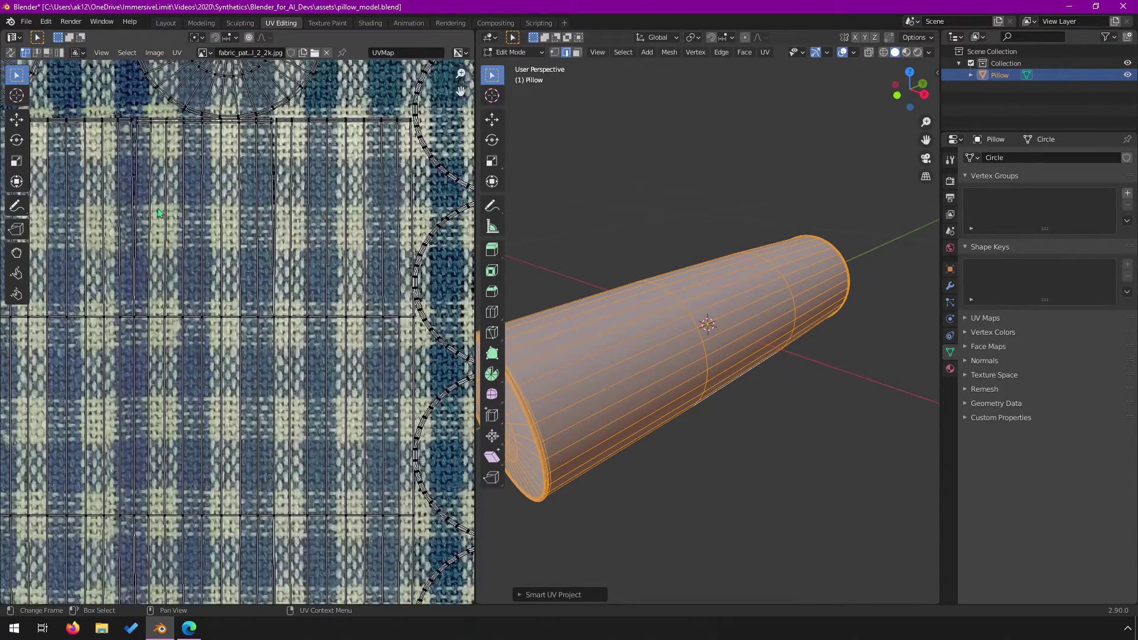
scroll(232, 167, down, 2)
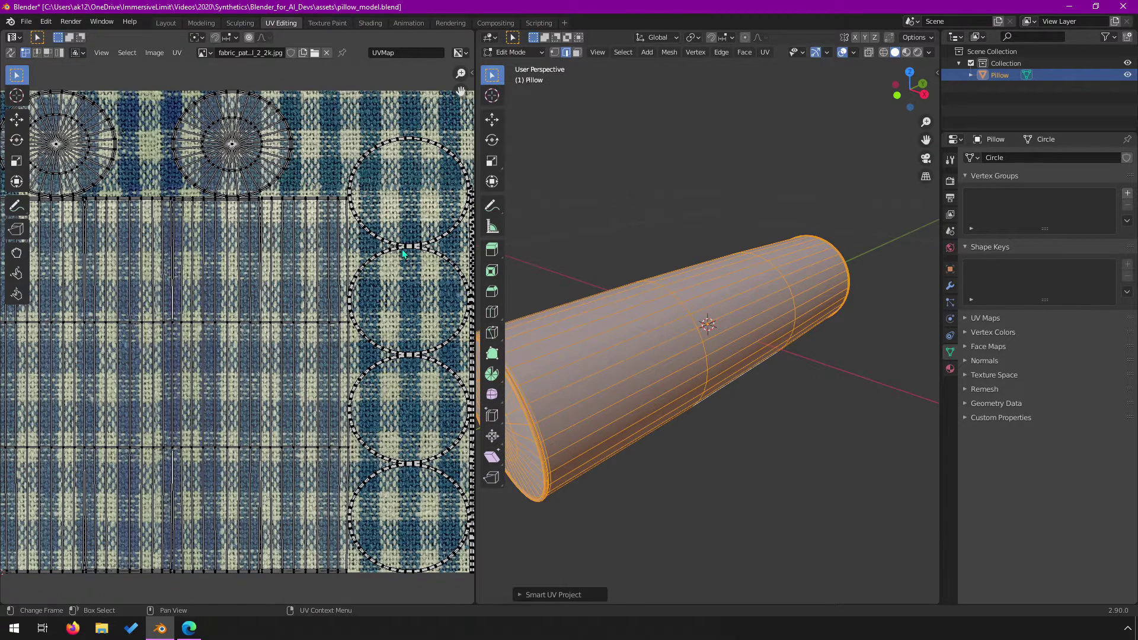
Step: Display the pillow in Material Preview shading in Object Mode and examine the fabric pattern along its side and end cap
click(908, 53)
mouse_move(741, 279)
middle_down()
mouse_move(746, 339)
mouse_move(710, 364)
mouse_move(563, 325)
mouse_move(754, 330)
mouse_move(550, 475)
middle_up()
key(Tab)
middle_drag(705, 349, 528, 272)
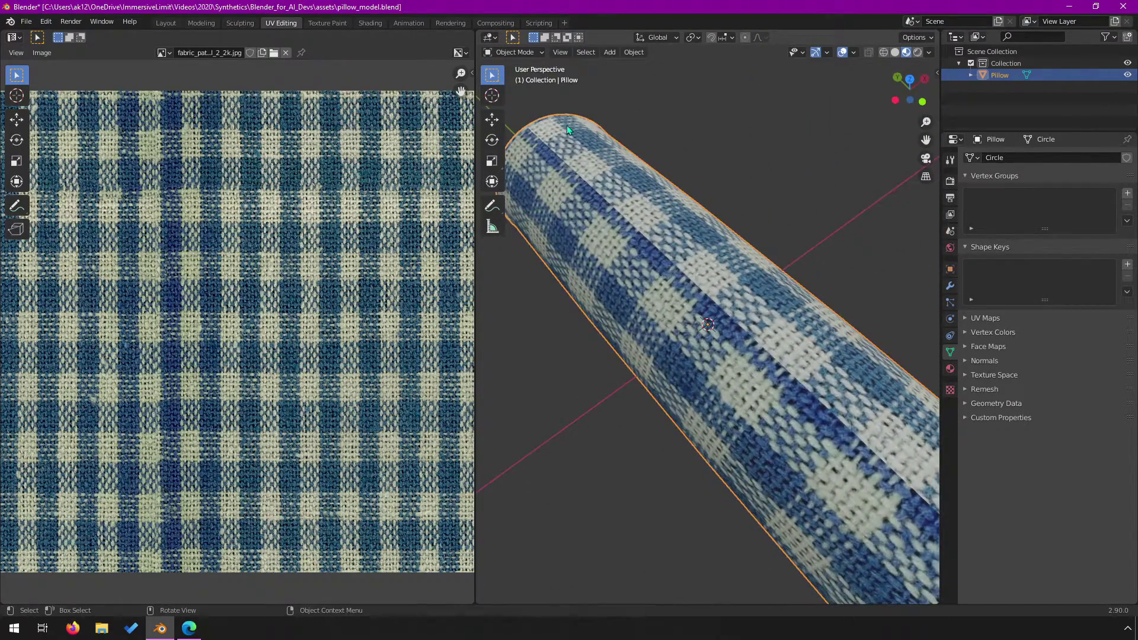
middle_drag(750, 353, 797, 353)
middle_drag(722, 265, 674, 282)
middle_drag(781, 286, 763, 322)
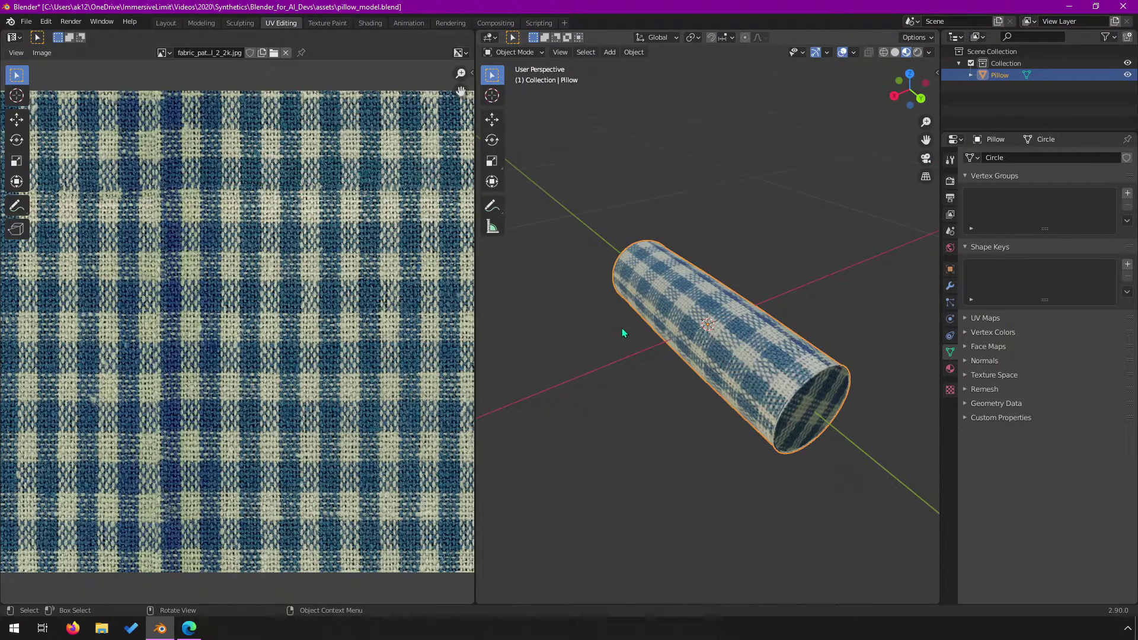
middle_drag(759, 323, 683, 332)
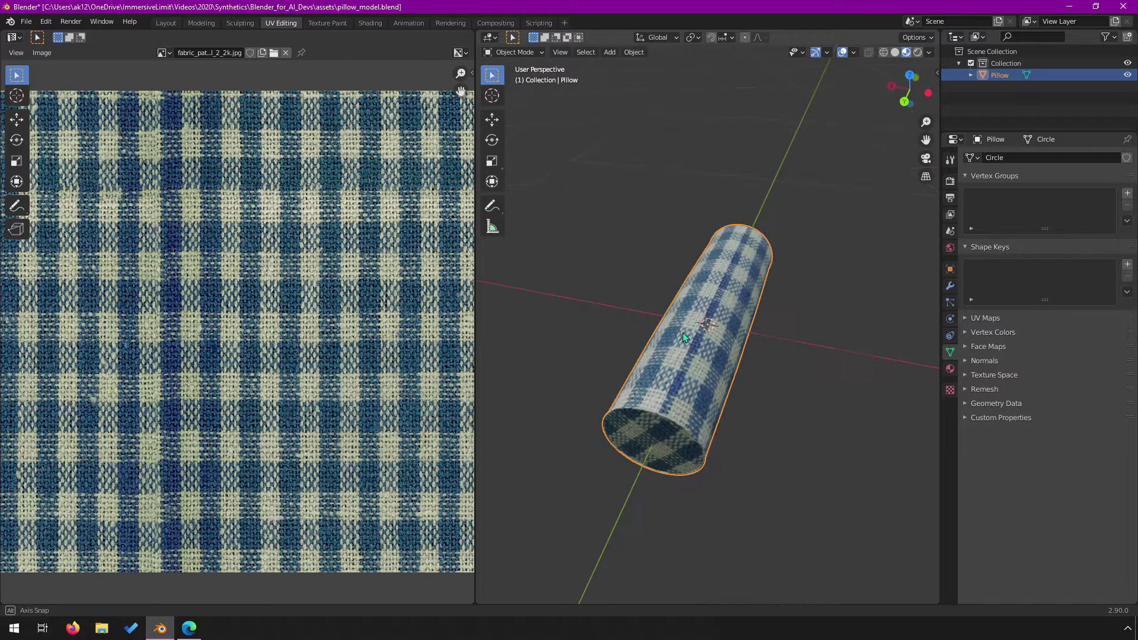
Step: Enter Edit Mode on the pillow, select all geometry linked to the rim ring of one end cap, and hide it
click(634, 52)
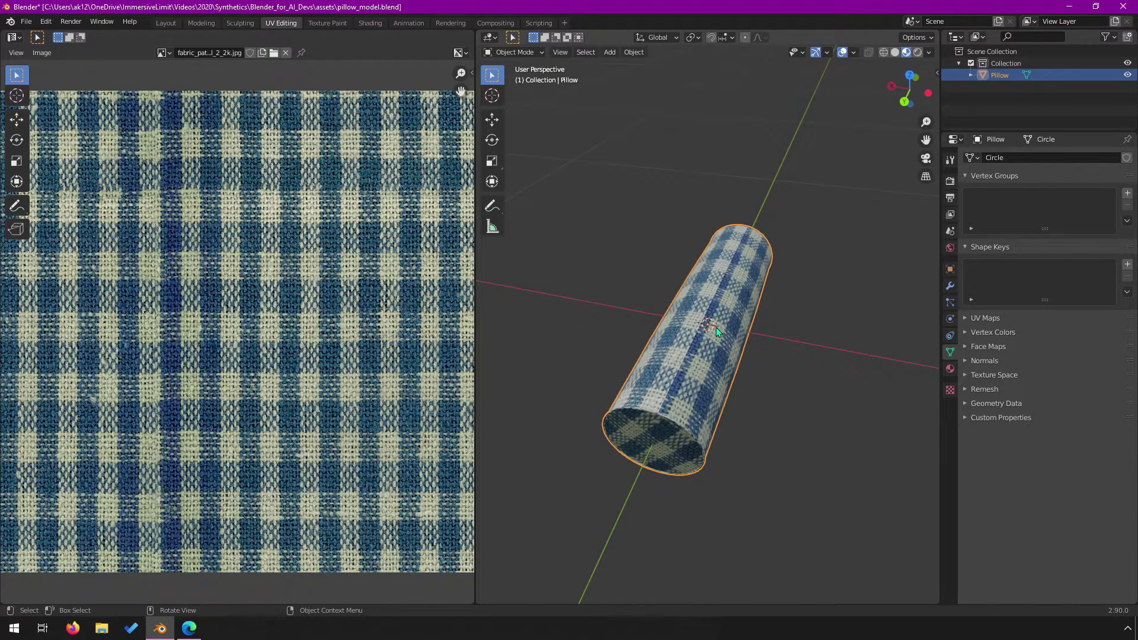
key(Tab)
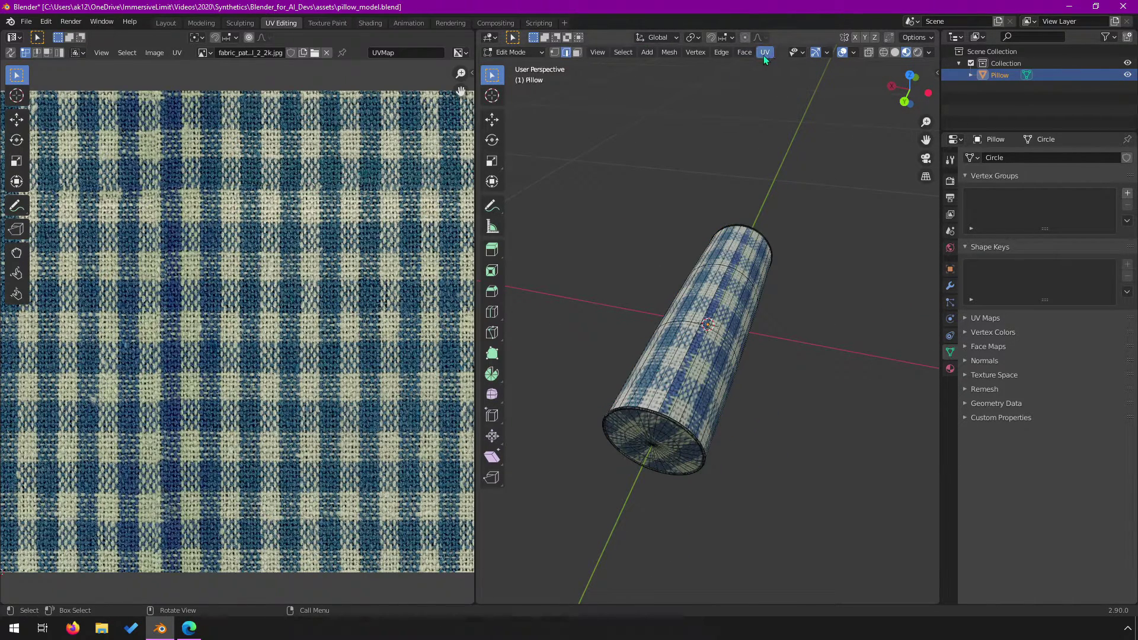
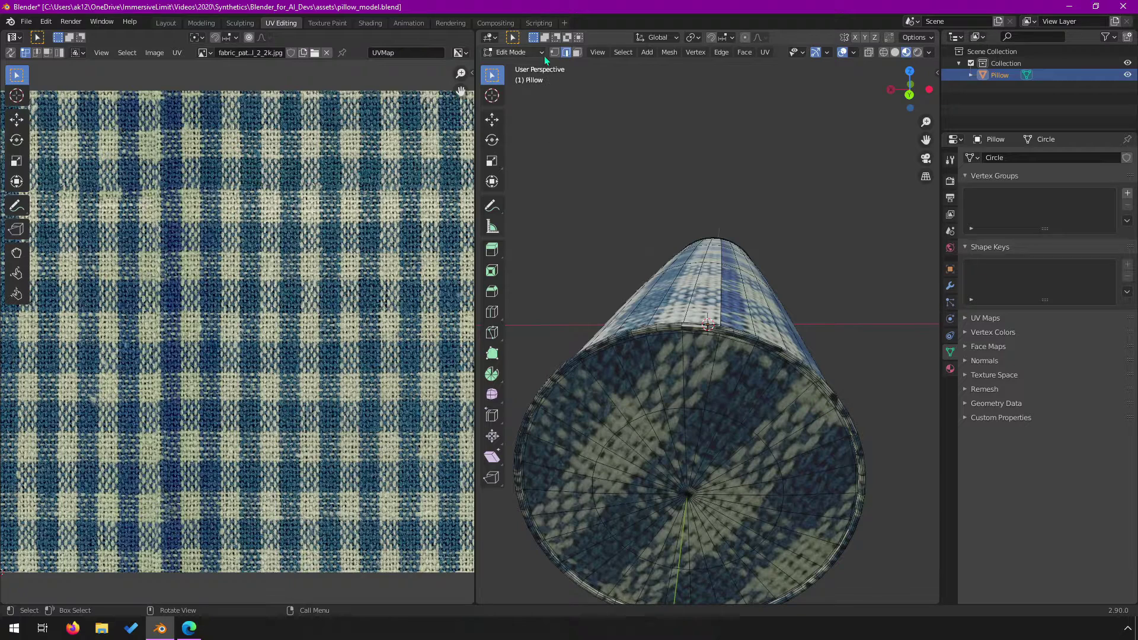
click(618, 53)
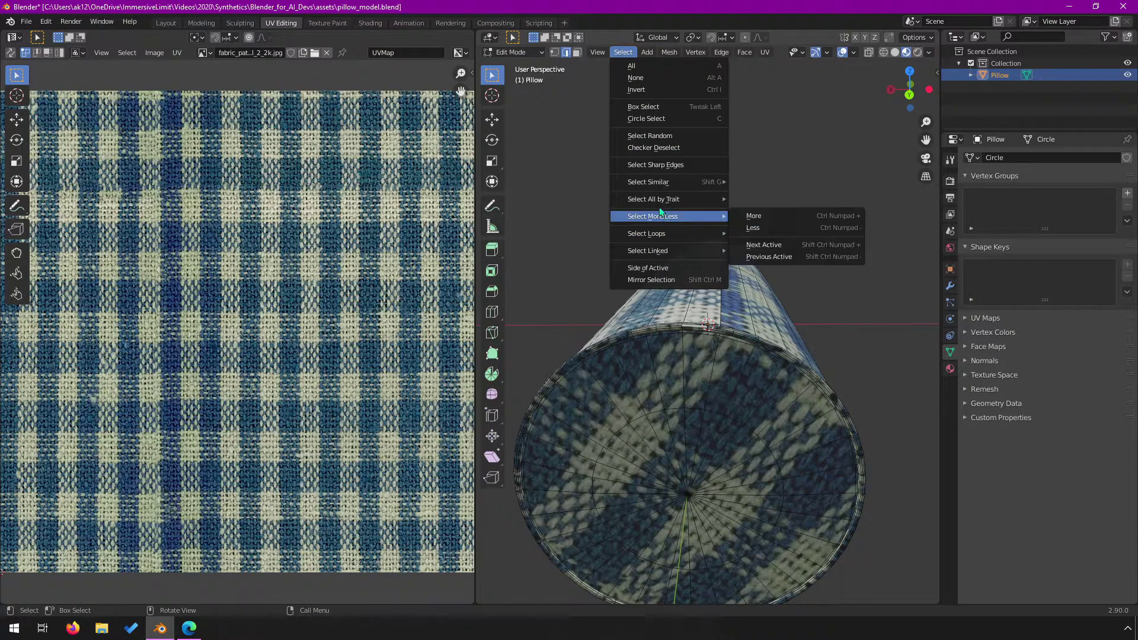
mouse_move(674, 252)
click(765, 249)
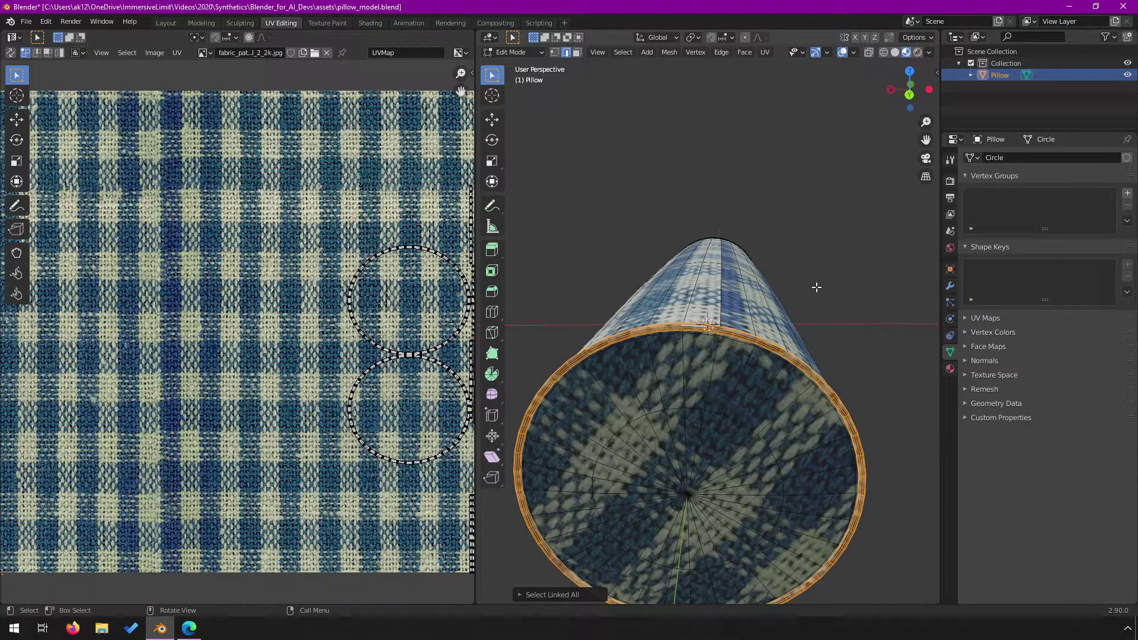
scroll(817, 287, down, 2)
key(h)
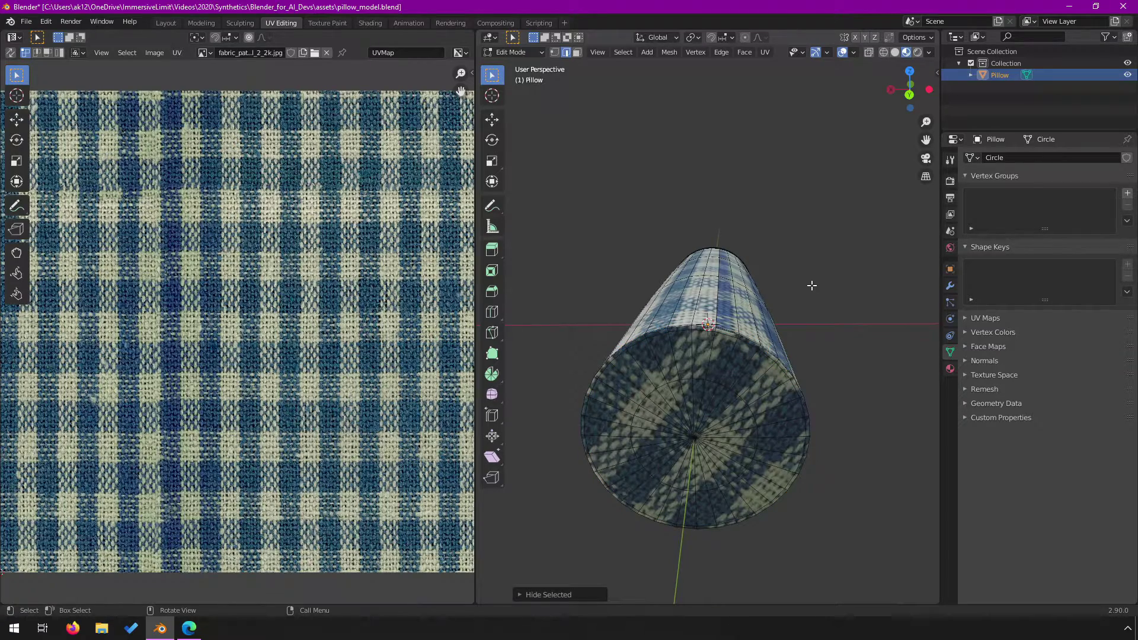
Step: Select all geometry linked to the rim ring at the pillow's opposite end and hide it
middle_drag(833, 207, 538, 502)
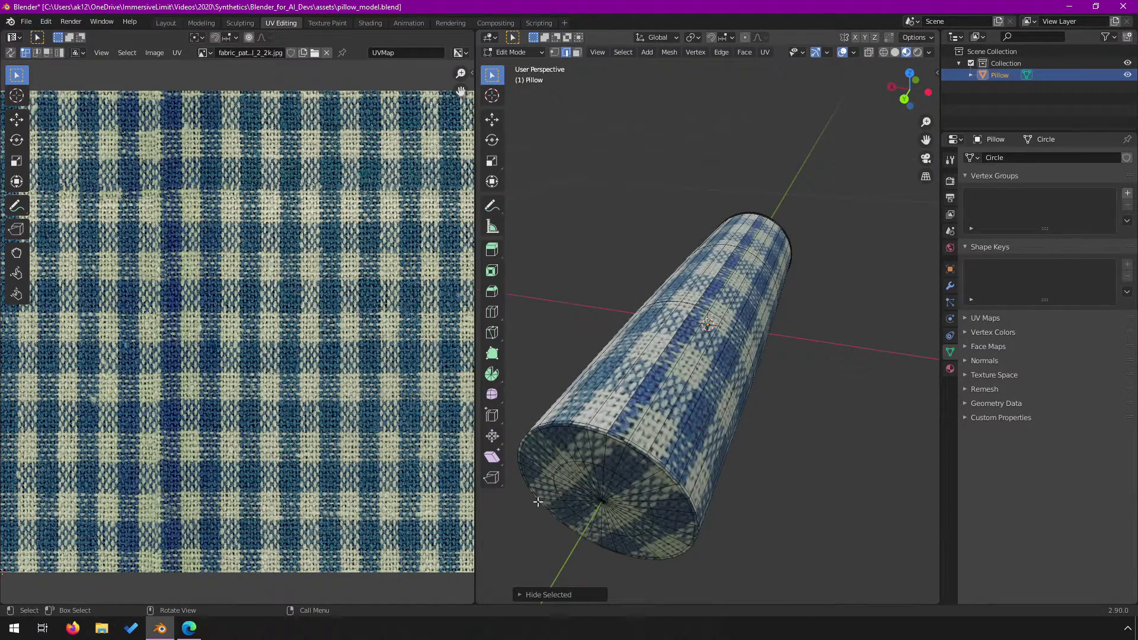
middle_drag(726, 345, 563, 267)
scroll(842, 427, up, 5)
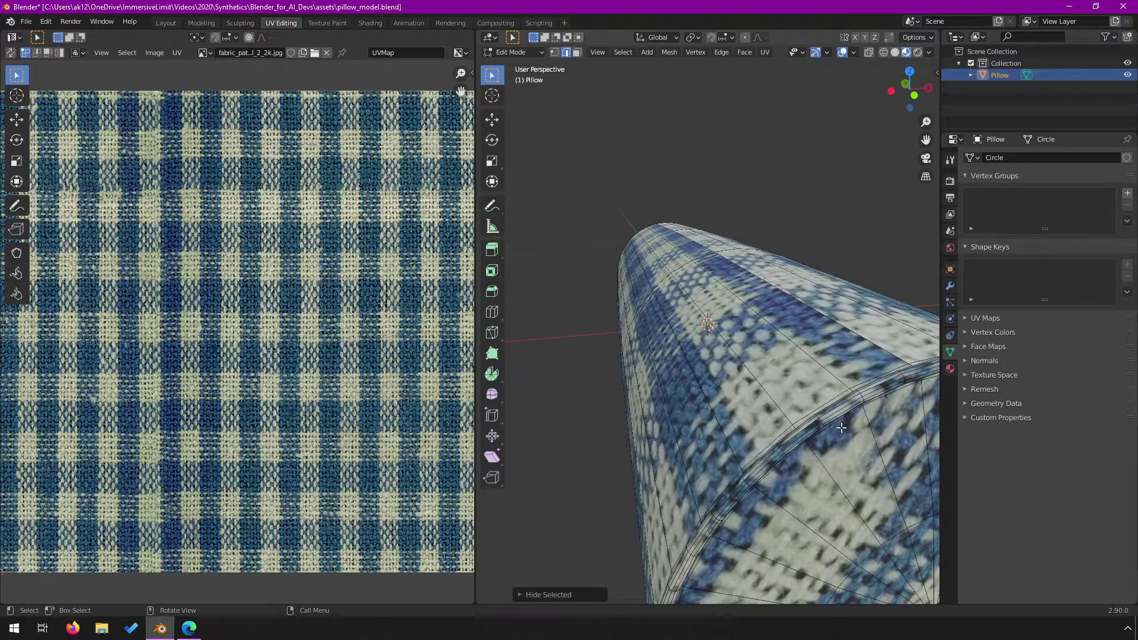
click(825, 419)
click(623, 52)
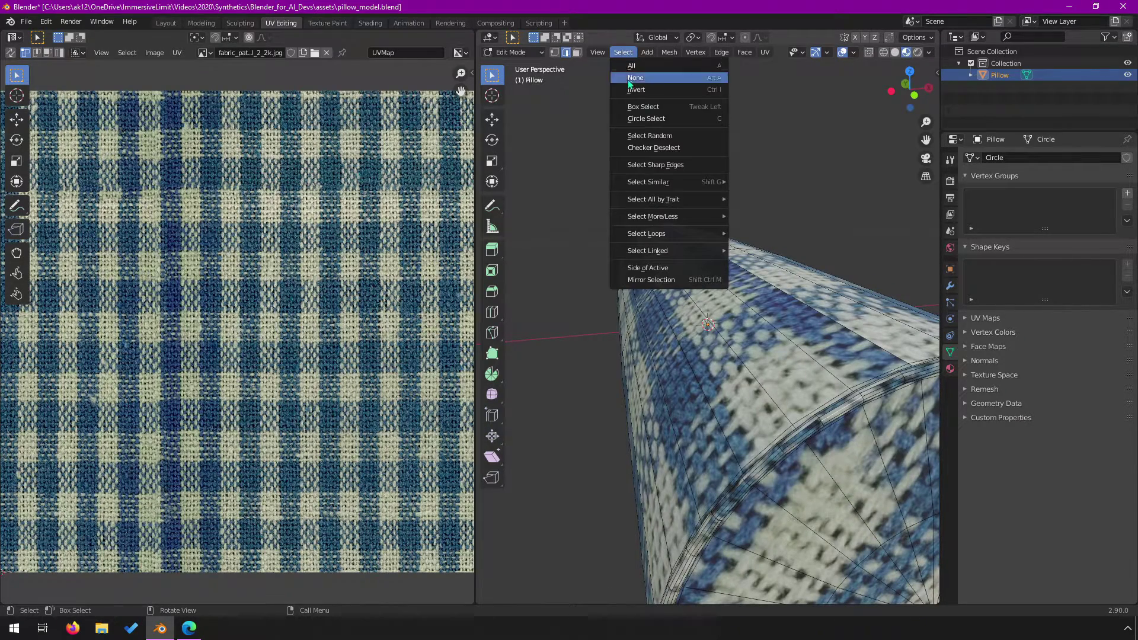
mouse_move(700, 251)
click(777, 256)
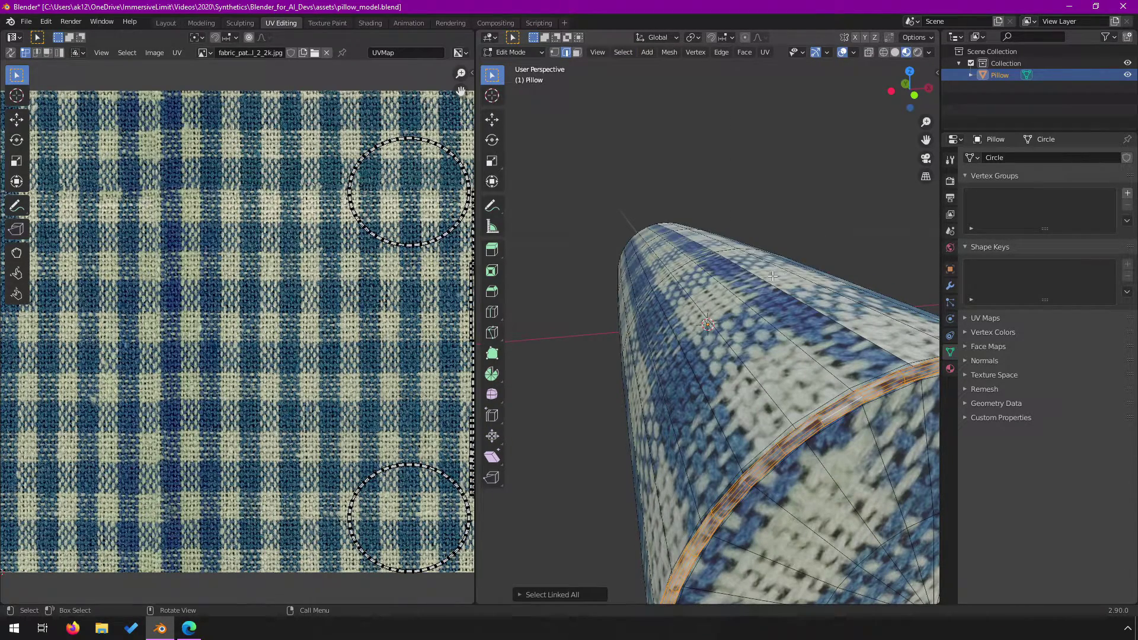
key(h)
Step: Select the edge loop around one end cap, where it meets the pillow's side, and mark it as a seam
scroll(759, 272, down, 4)
middle_drag(731, 319, 508, 361)
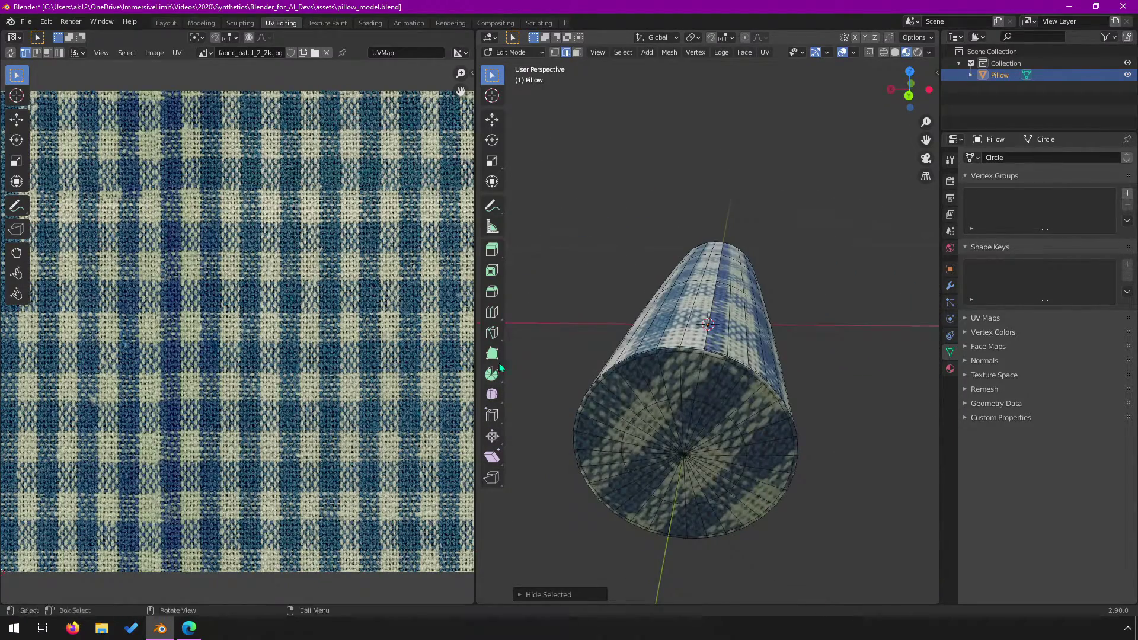
middle_drag(639, 377, 716, 369)
middle_drag(778, 296, 783, 386)
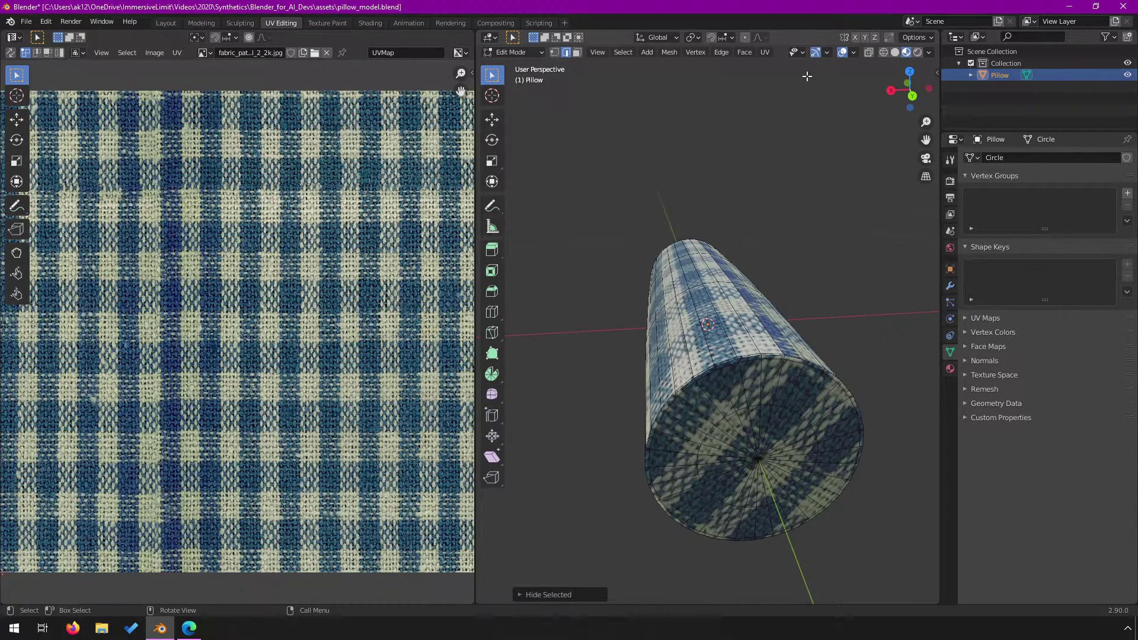
scroll(776, 391, up, 3)
scroll(777, 411, down, 3)
scroll(773, 418, up, 5)
scroll(771, 427, down, 2)
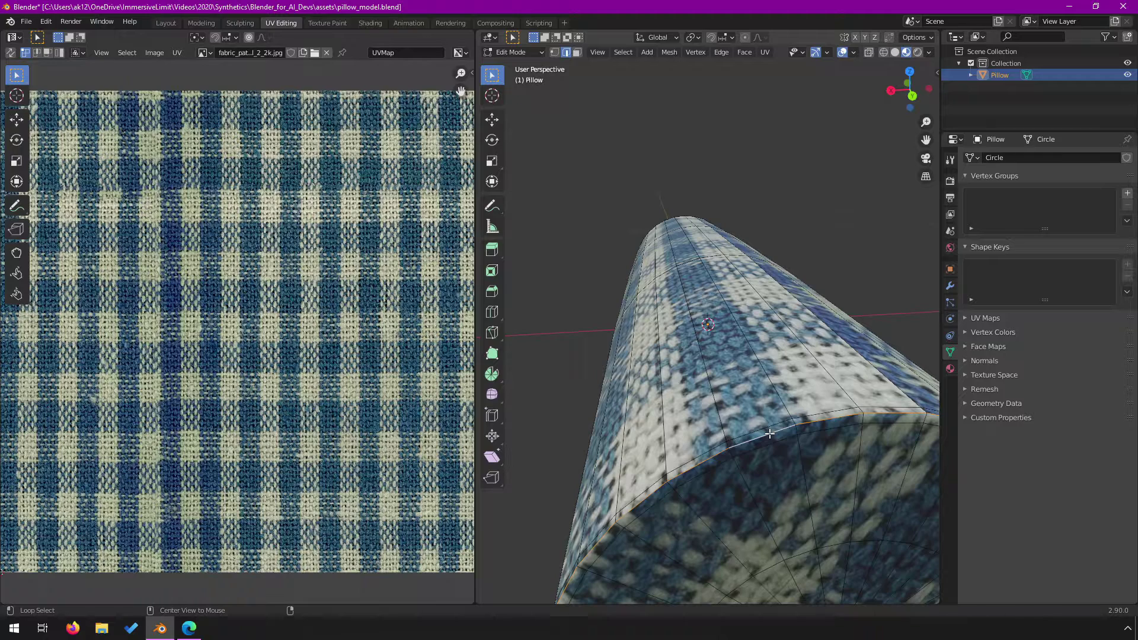
key(ctrl+z)
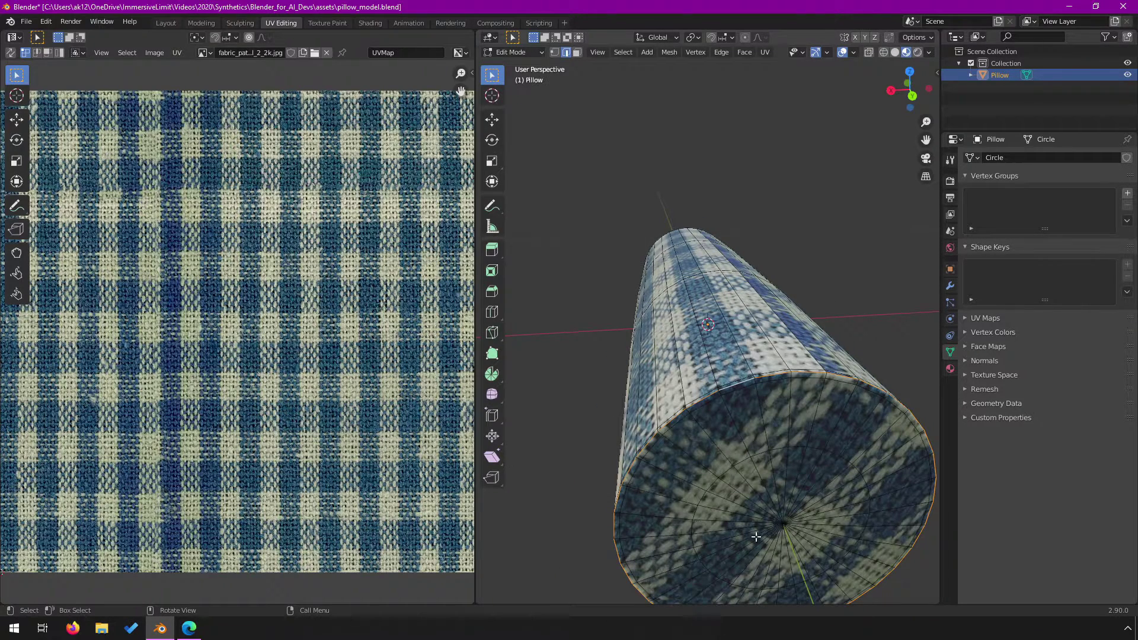
click(766, 52)
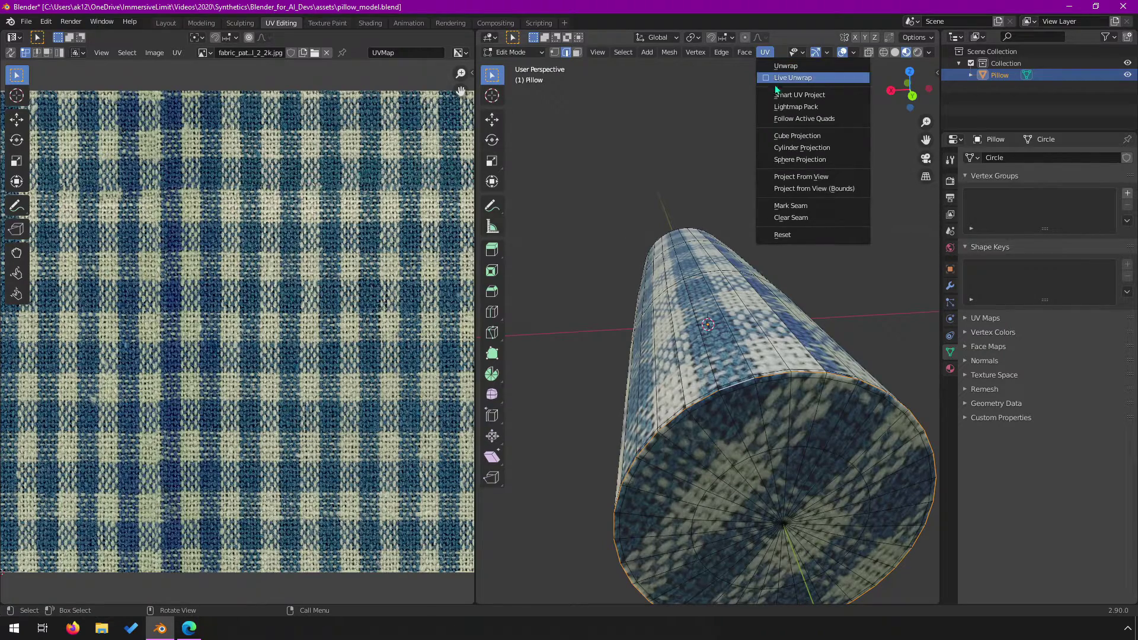
click(791, 206)
Step: Select the edge loop around the opposite end cap and mark it as a seam
click(888, 328)
middle_drag(704, 411, 592, 327)
alt+click(808, 348)
click(765, 52)
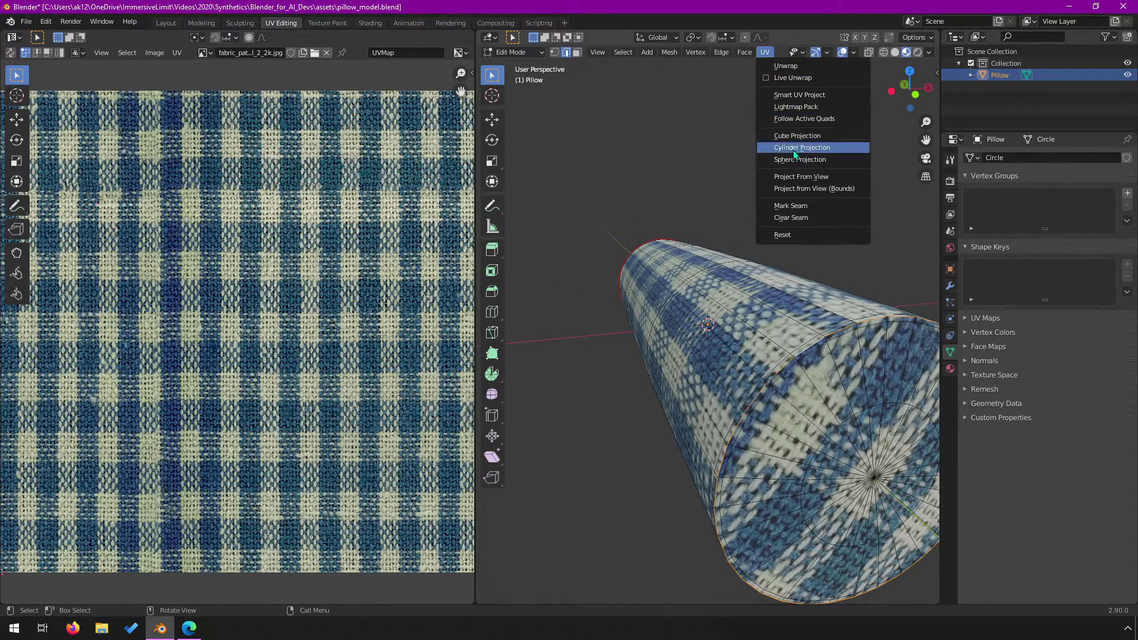
click(791, 204)
Step: Select one straight line of edges along the underside from cap to cap and mark it as a seam
middle_drag(812, 376, 695, 222)
middle_drag(738, 463, 742, 246)
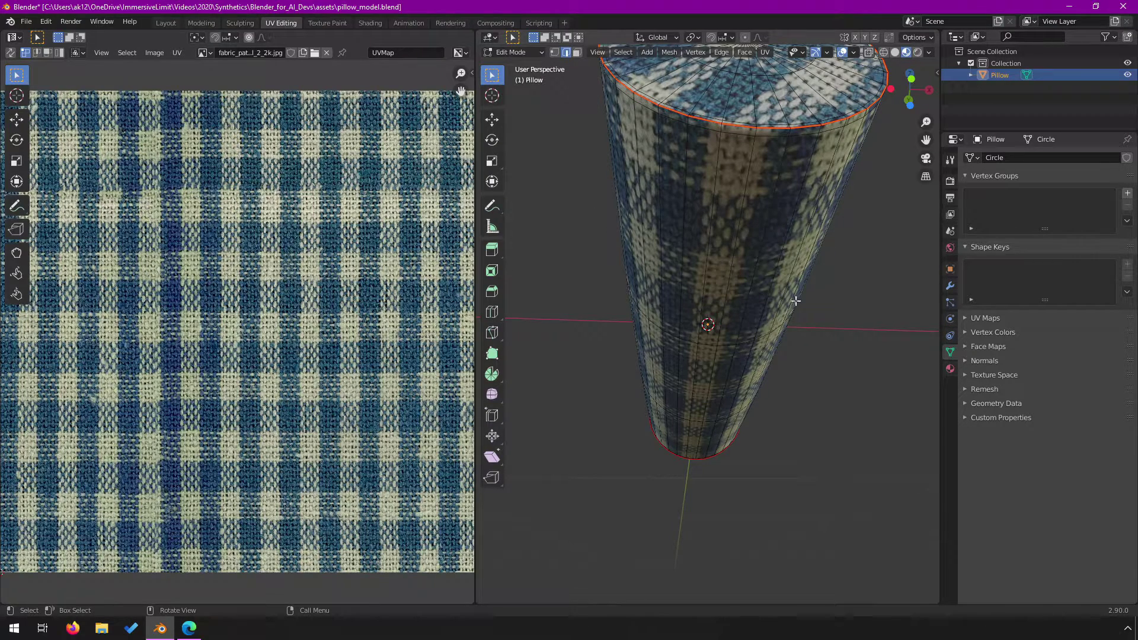
middle_drag(747, 204, 775, 210)
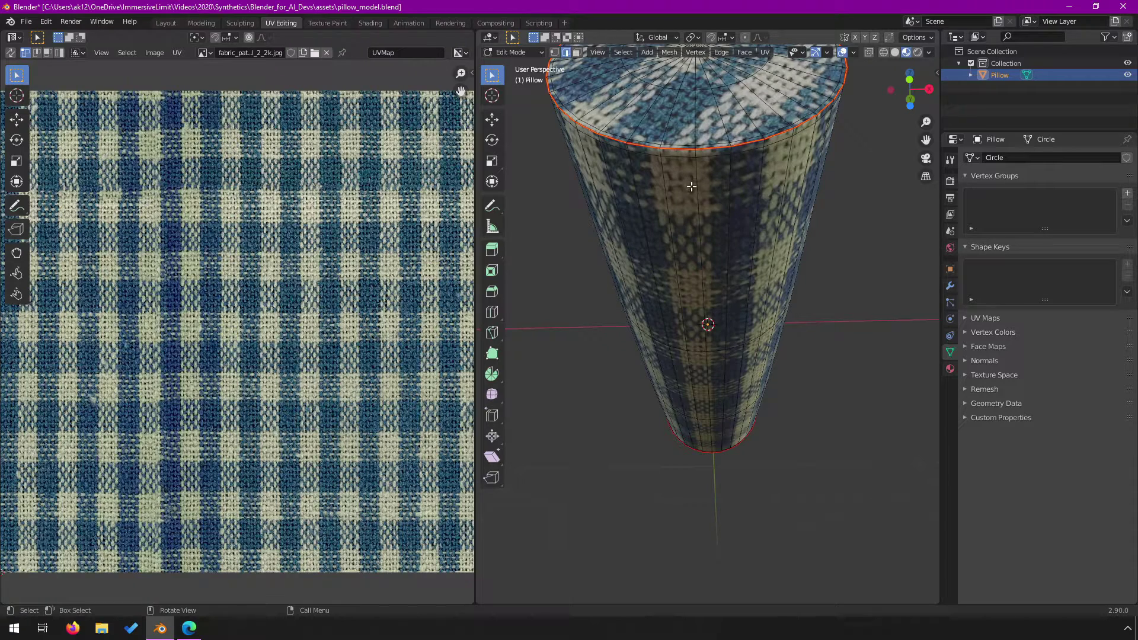
key(alt+a)
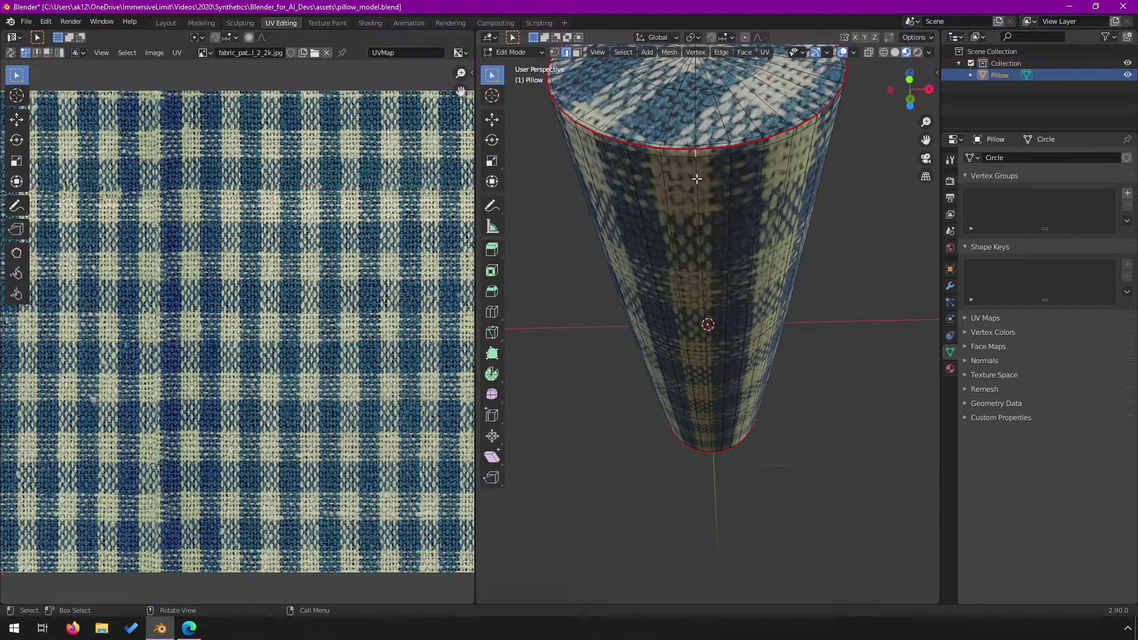
shift+click(700, 207)
shift+click(713, 386)
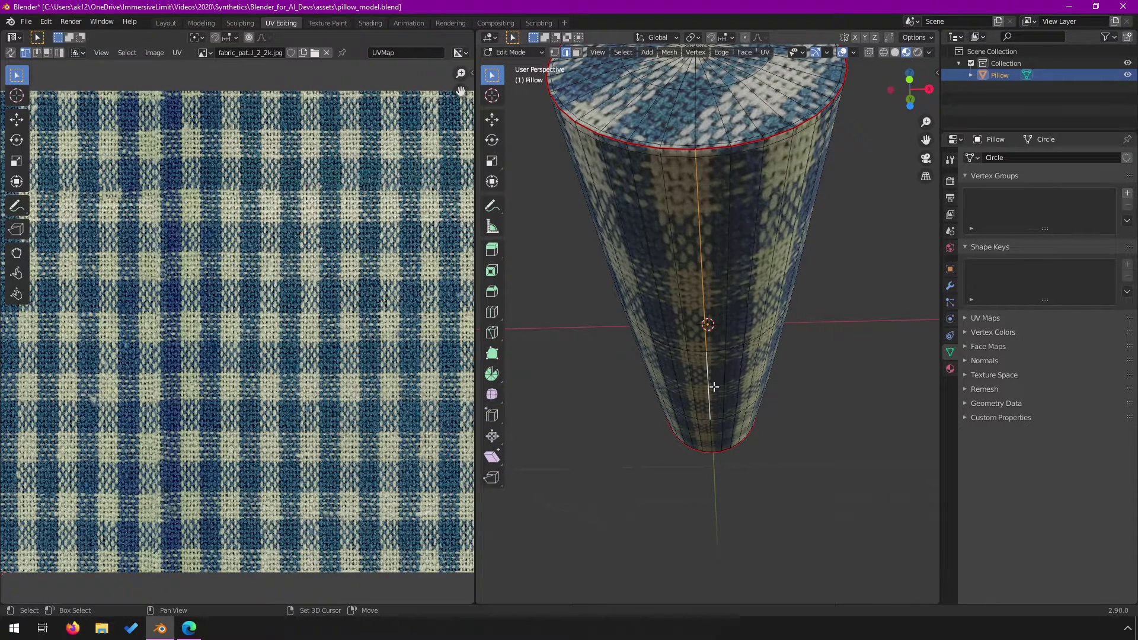
middle_drag(710, 426, 704, 325)
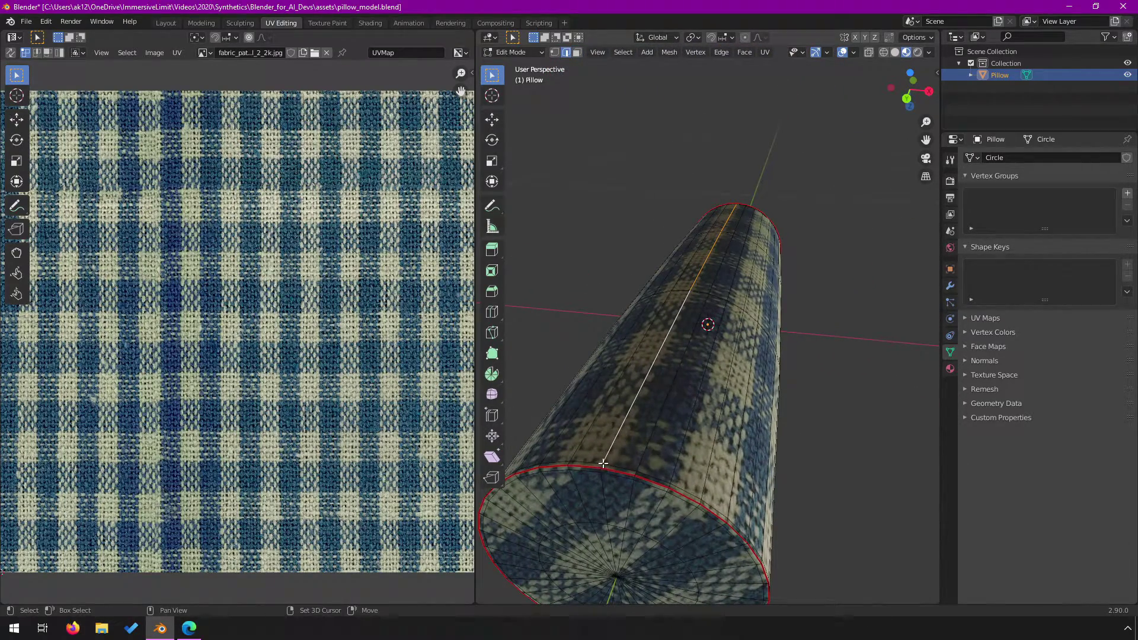
middle_drag(783, 347, 779, 10)
click(769, 56)
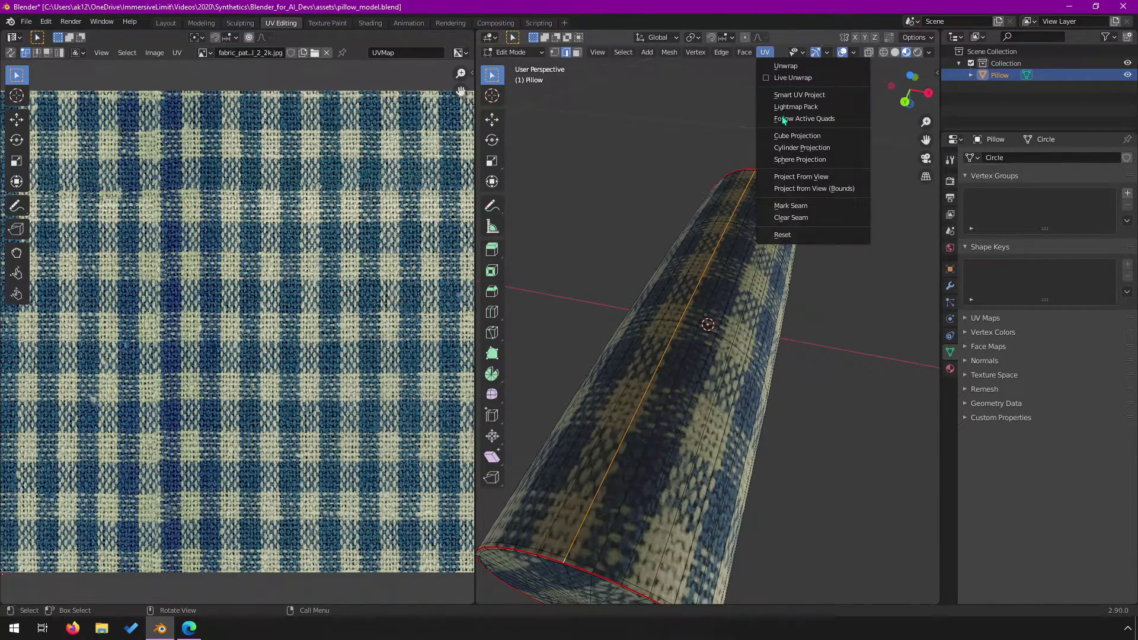
click(806, 210)
Step: Select the entire visible pillow mesh and unwrap it along its marked seams with Unwrap
middle_drag(747, 230, 853, 289)
key(Tab)
middle_drag(589, 292, 755, 275)
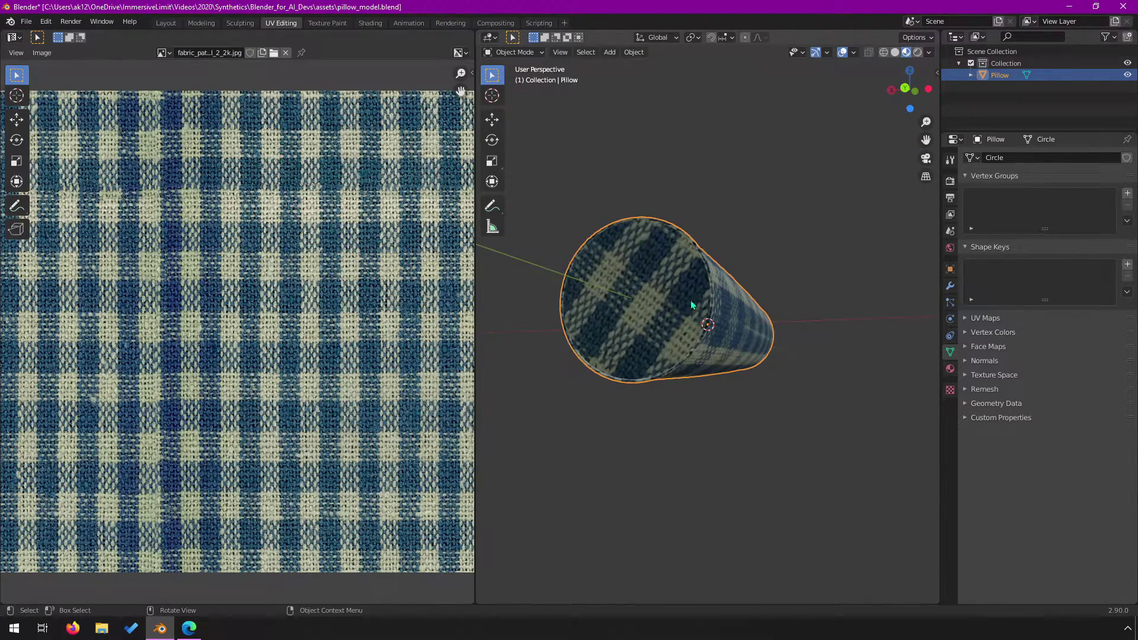
key(Tab)
middle_drag(691, 302, 724, 325)
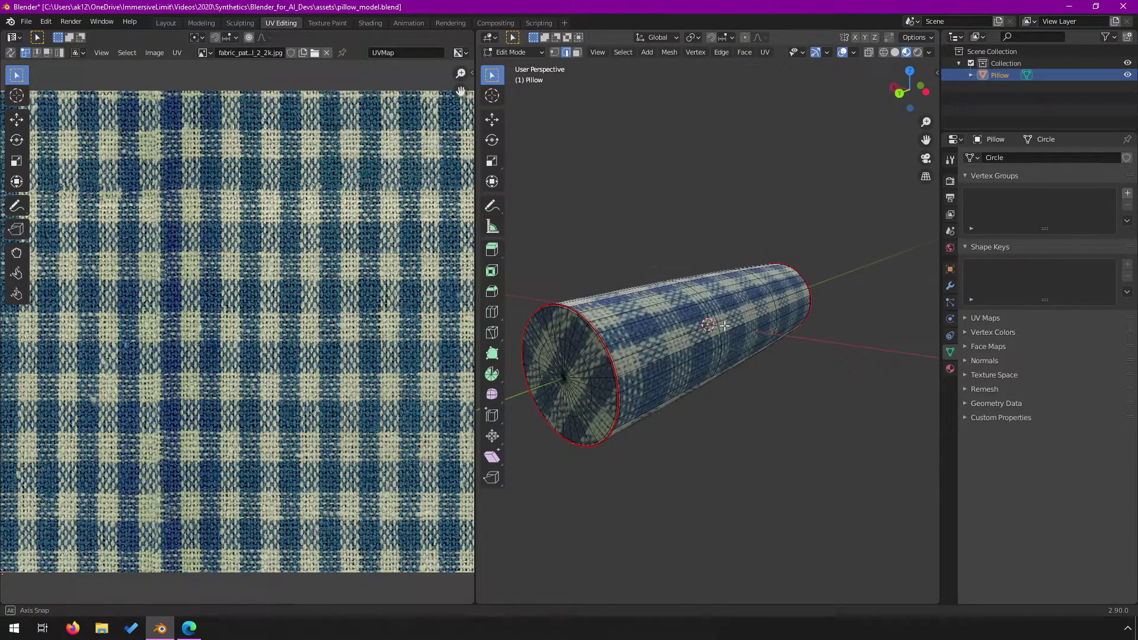
key(a)
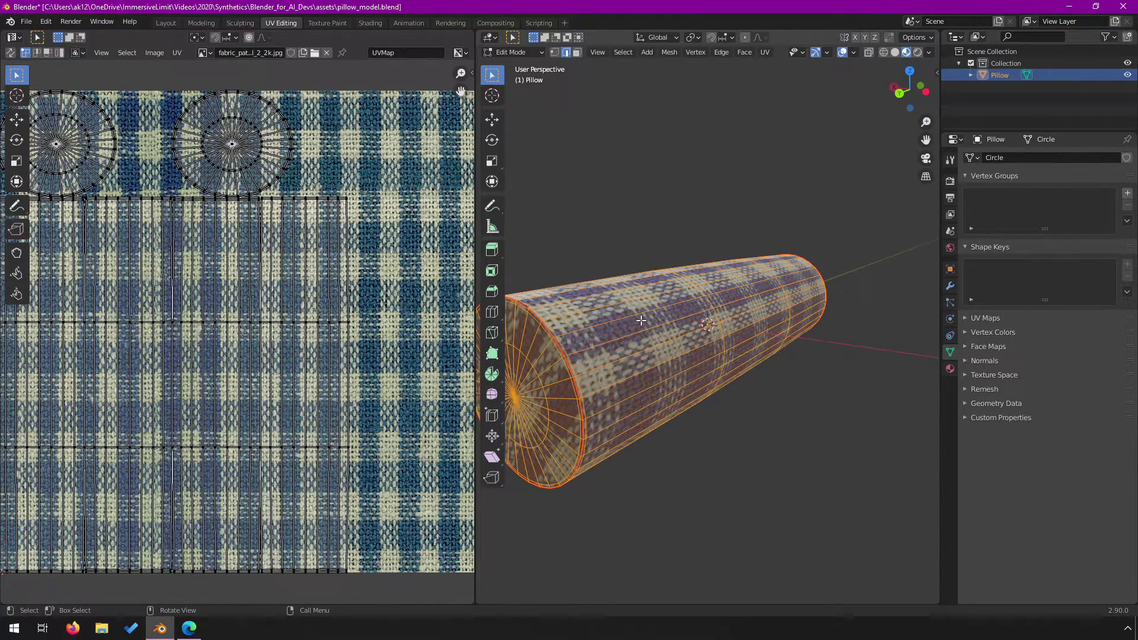
click(764, 53)
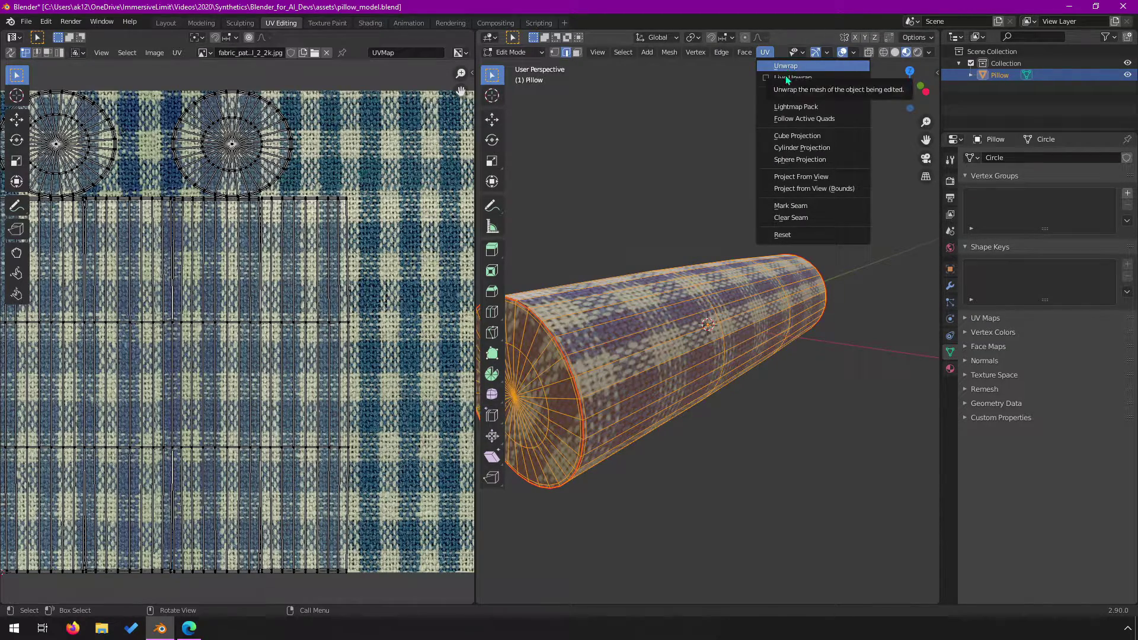
click(791, 67)
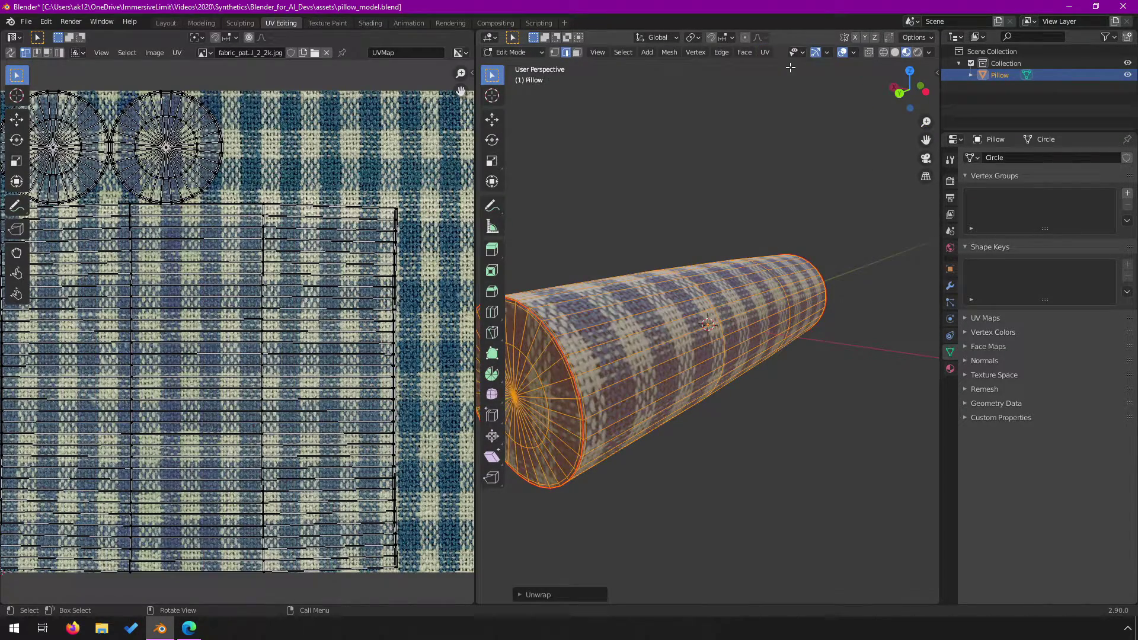
Step: Examine the unwrapped UV layout of the two caps and the pillow's side over the fabric texture
scroll(237, 332, down, 3)
middle_drag(141, 268, 211, 273)
scroll(276, 166, up, 4)
scroll(276, 166, down, 1)
scroll(265, 143, up, 1)
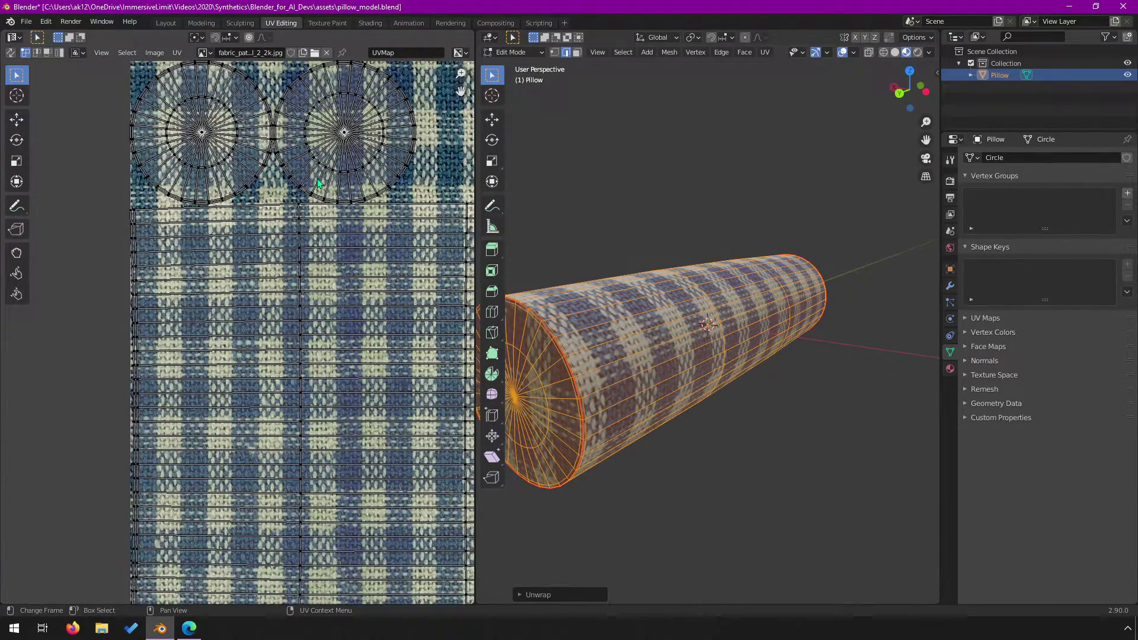
scroll(341, 299, down, 1)
scroll(712, 356, down, 2)
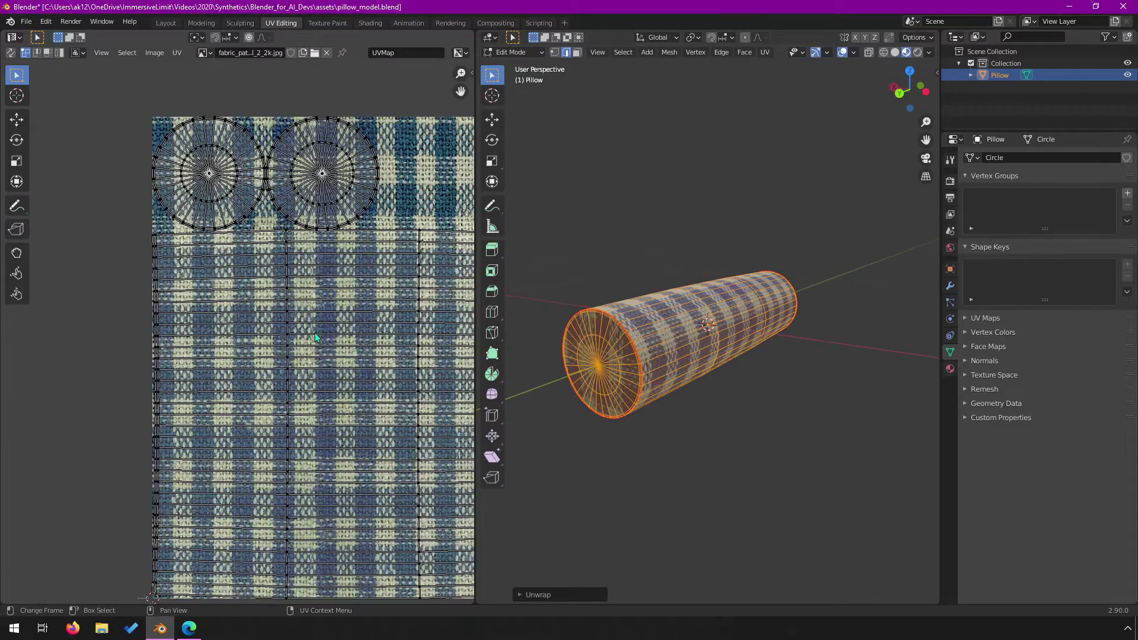
scroll(332, 332, down, 3)
middle_drag(332, 332, 285, 332)
Step: Examine the mapped fabric pattern along the pillow's side and end caps, including a close view in Object Mode
scroll(776, 327, up, 5)
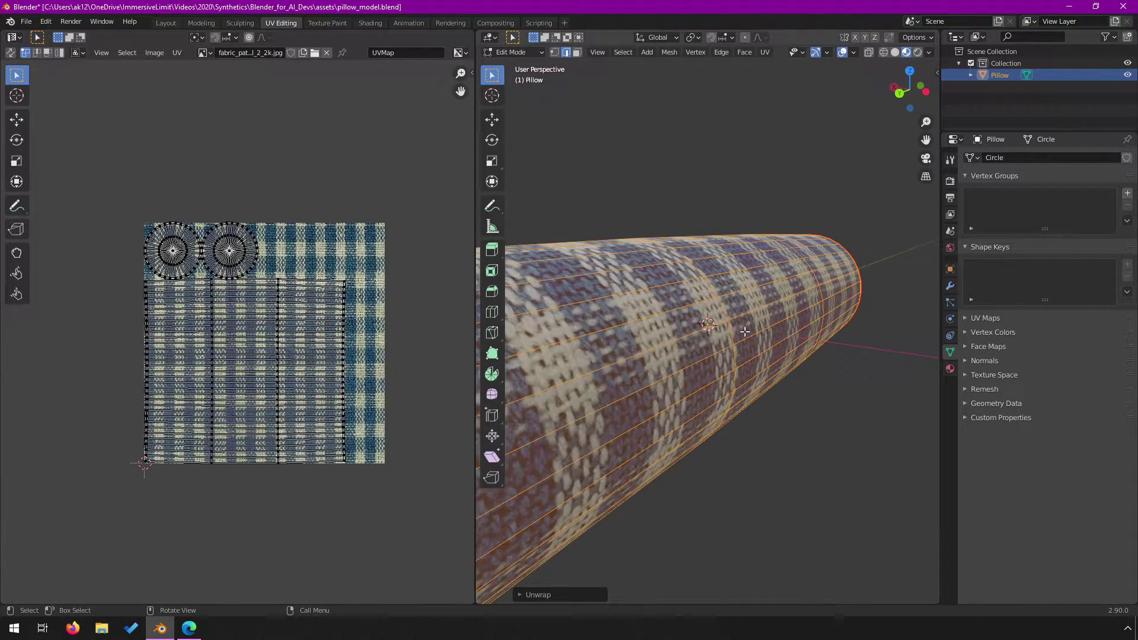
middle_drag(711, 304, 503, 297)
scroll(579, 314, down, 3)
scroll(728, 362, up, 2)
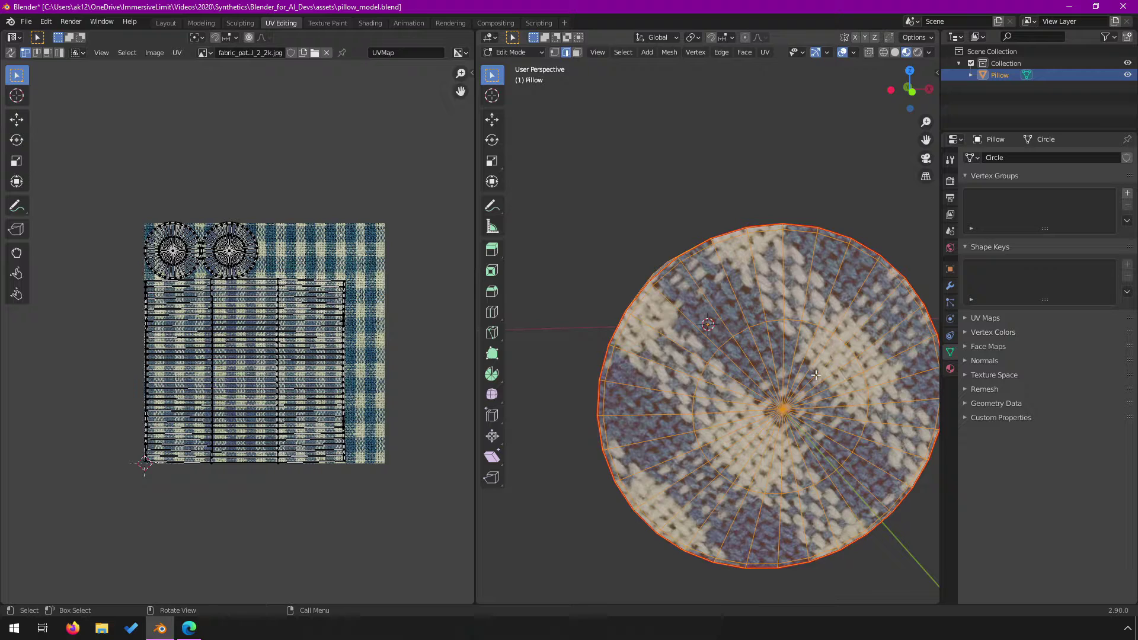
middle_drag(818, 378, 728, 343)
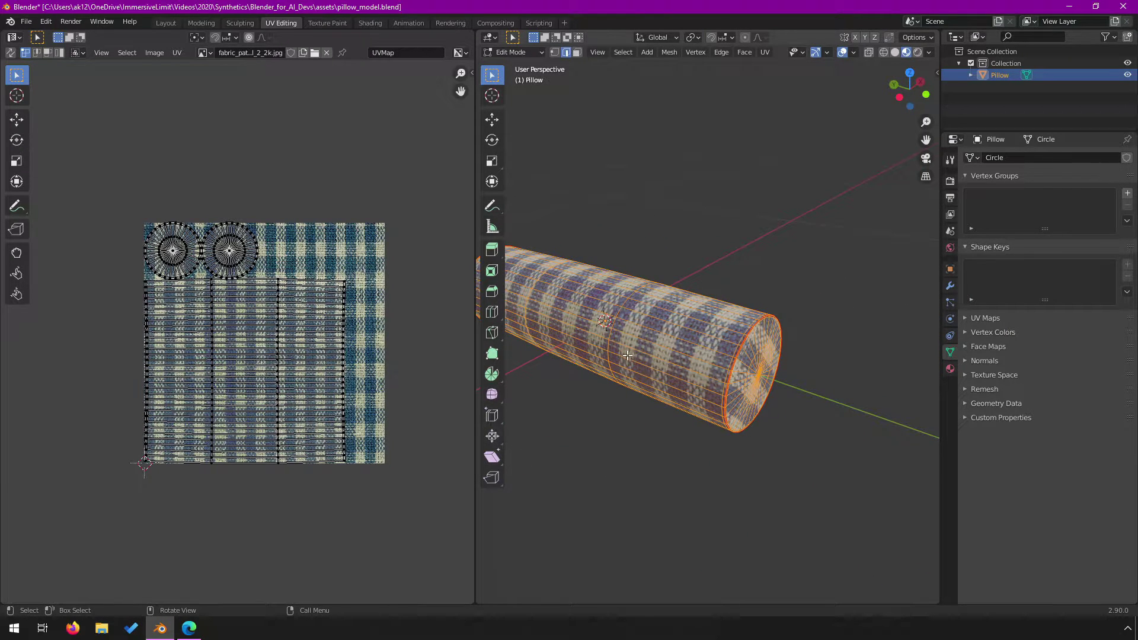
scroll(787, 399, up, 2)
scroll(787, 398, up, 2)
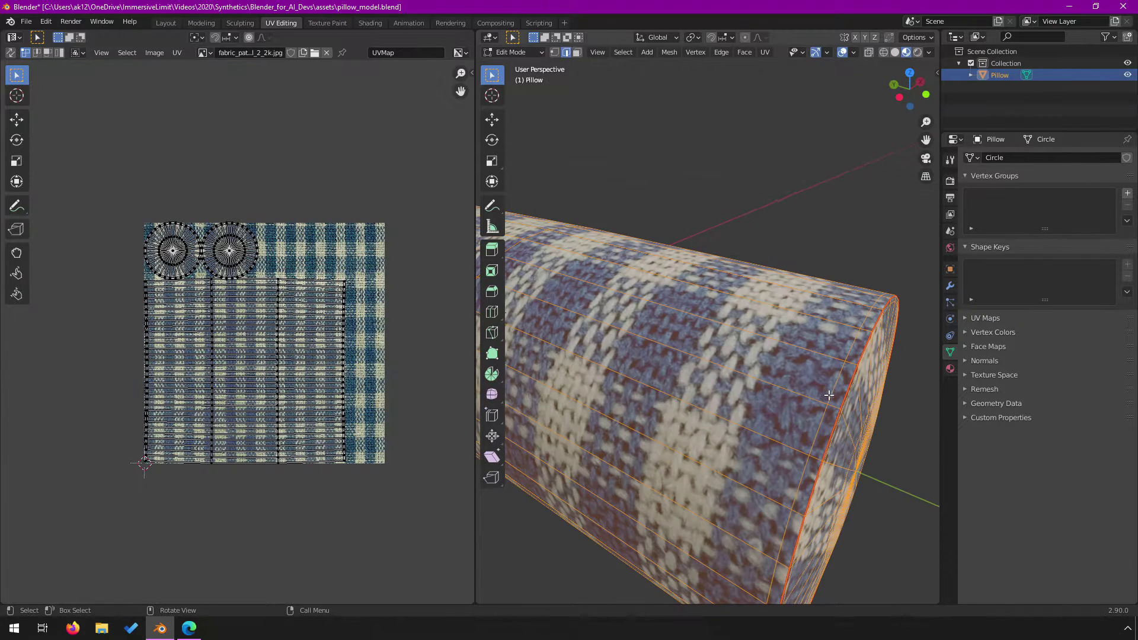
middle_drag(787, 399, 719, 345)
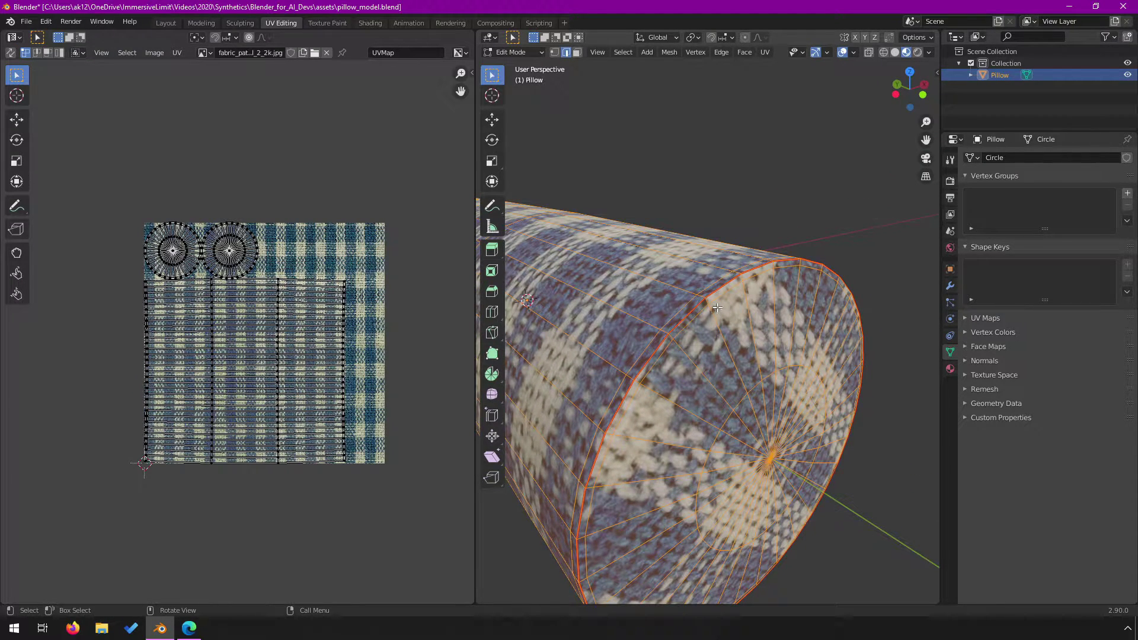
key(Tab)
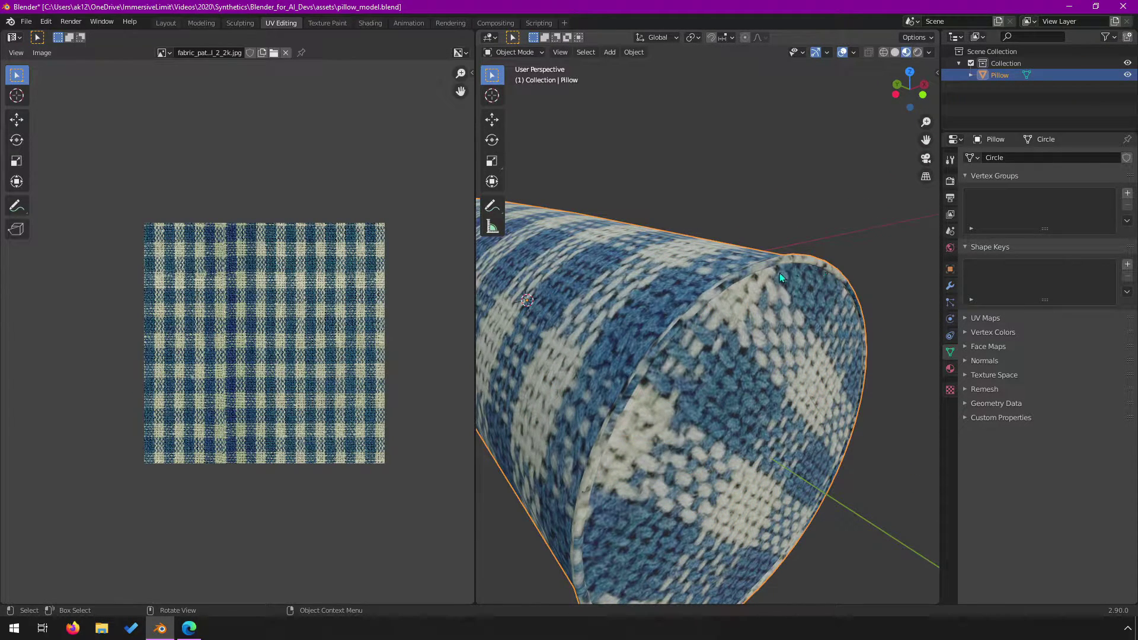
Step: Reveal the hidden trim rings at the pillow's ends in Edit Mode and clear the selection
key(Tab)
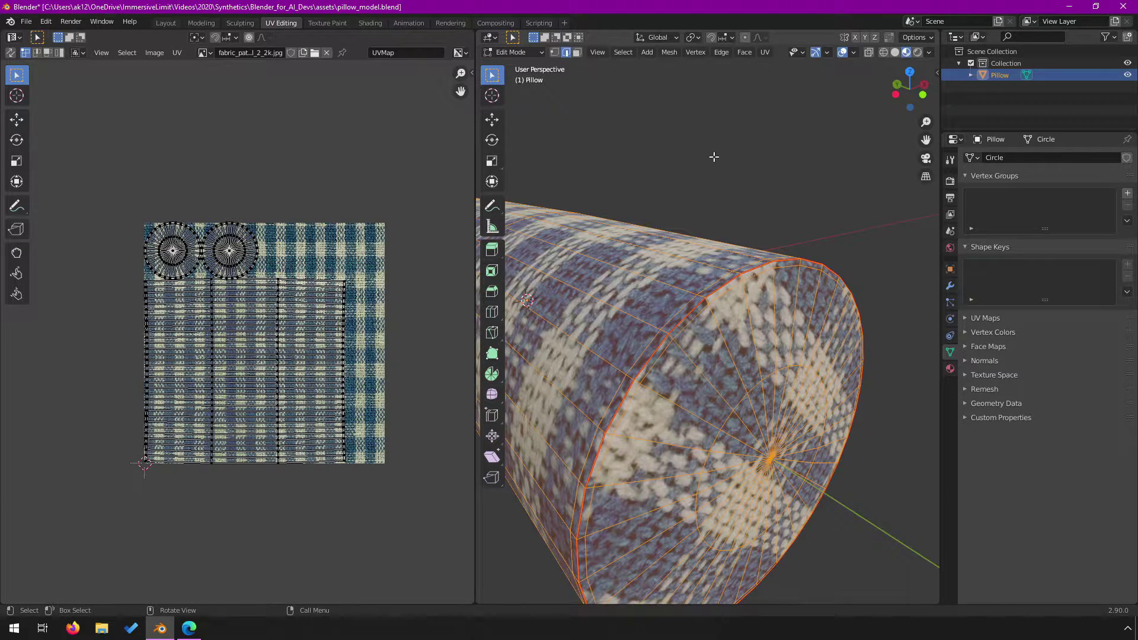
key(alt+a)
key(alt+h)
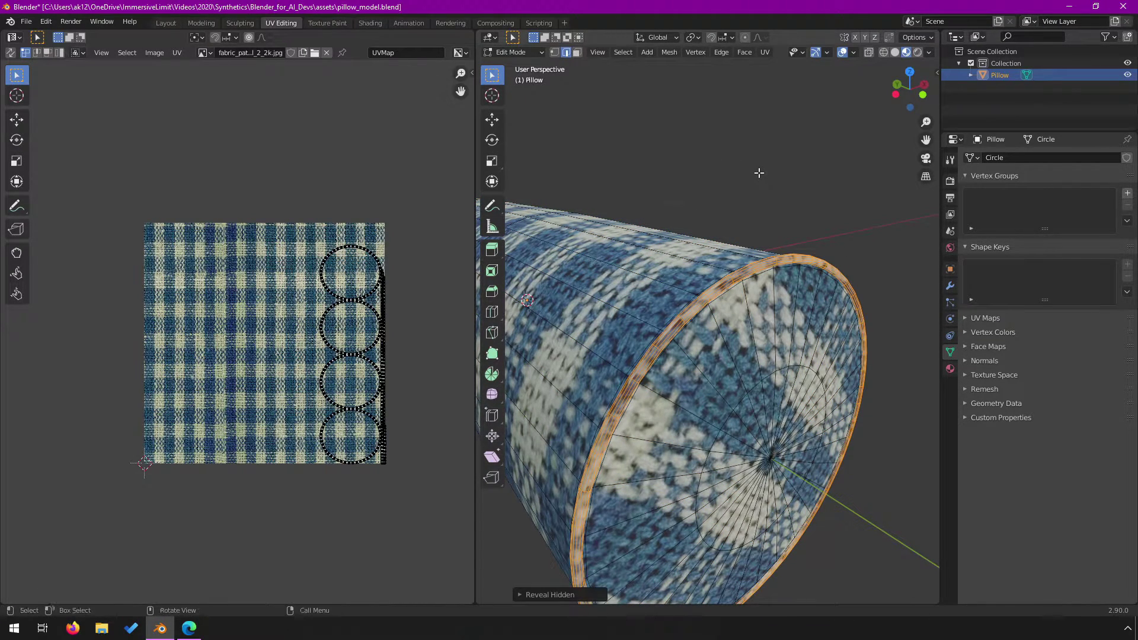
scroll(625, 276, down, 6)
middle_drag(622, 319, 724, 339)
middle_drag(772, 411, 834, 359)
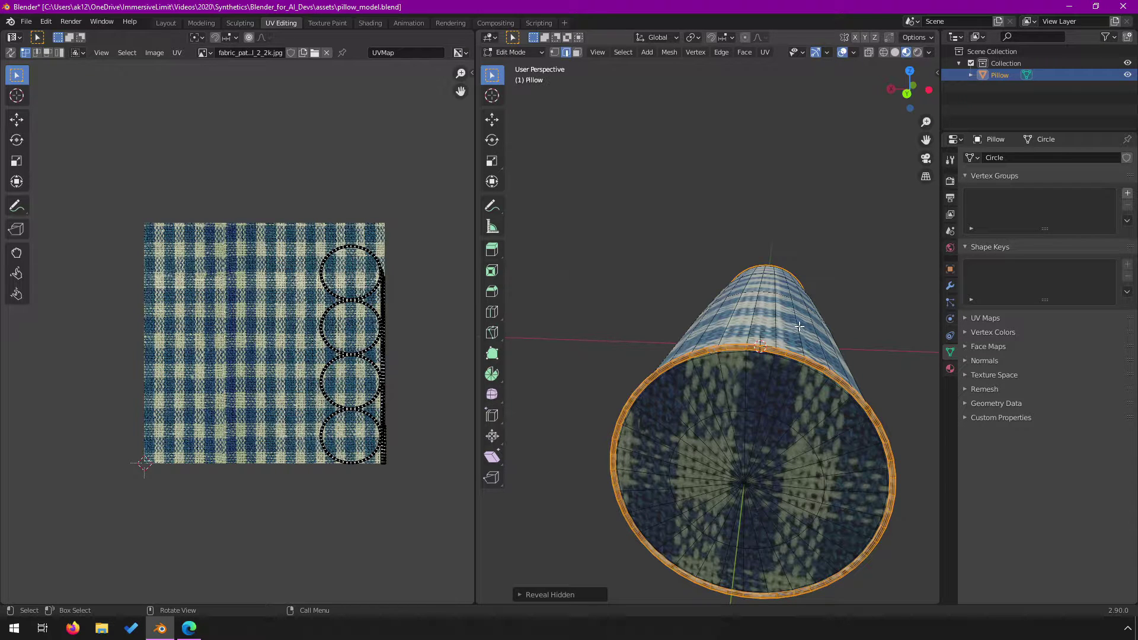
scroll(765, 356, up, 3)
middle_drag(758, 332, 741, 379)
scroll(711, 380, up, 3)
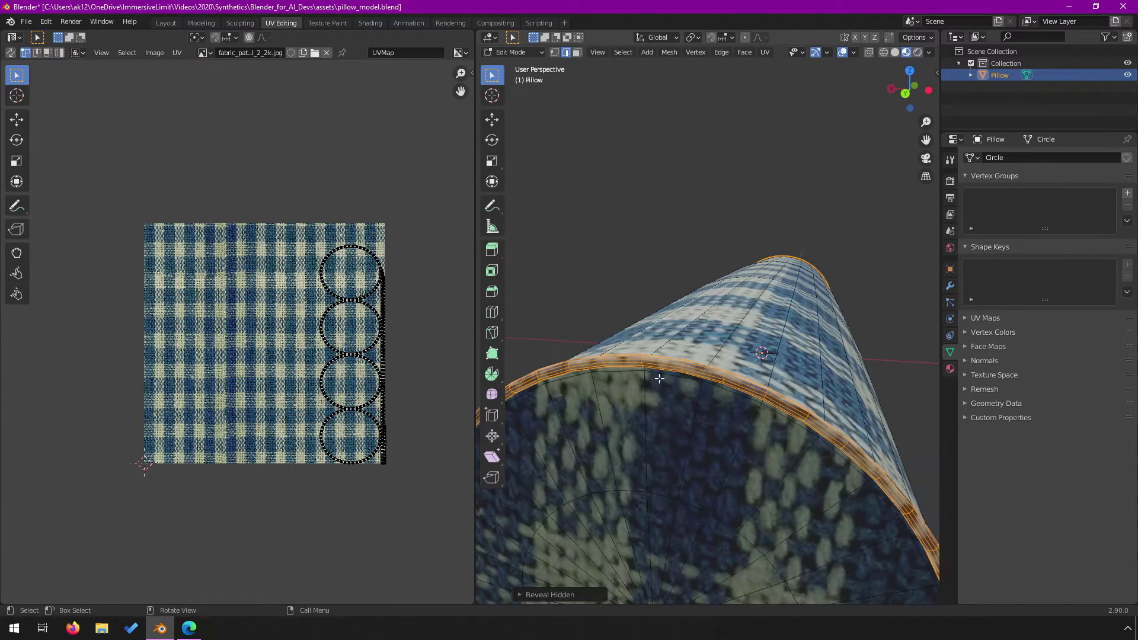
key(alt+a)
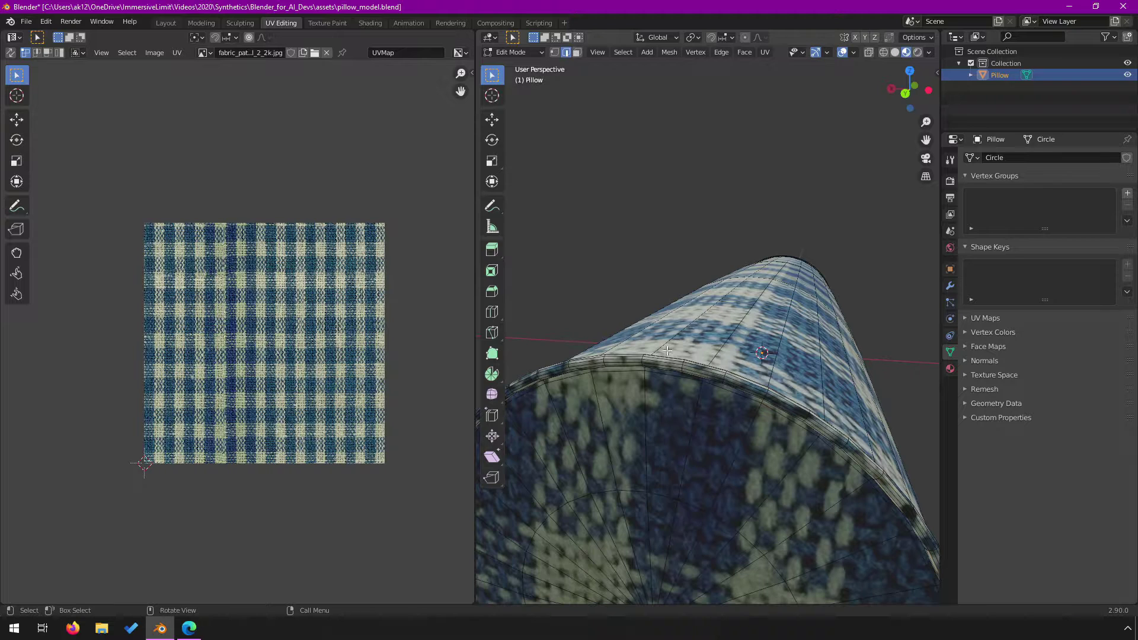
Step: Select all geometry linked to one cap edge and hide it, leaving only the two trim rings
scroll(670, 348, down, 3)
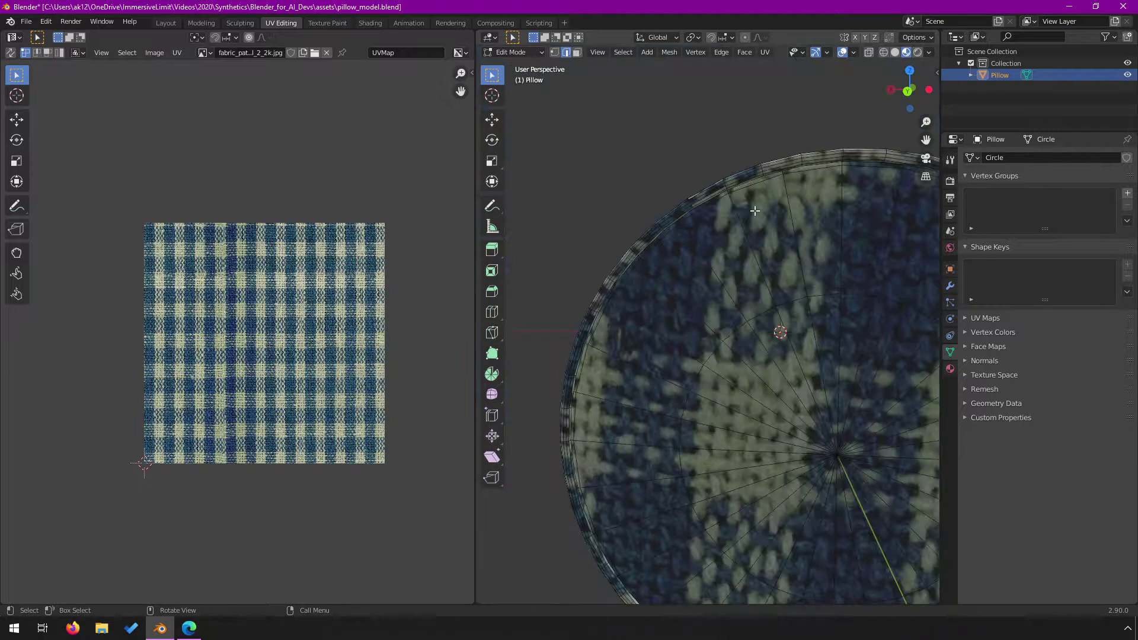
scroll(812, 319, down, 5)
click(821, 371)
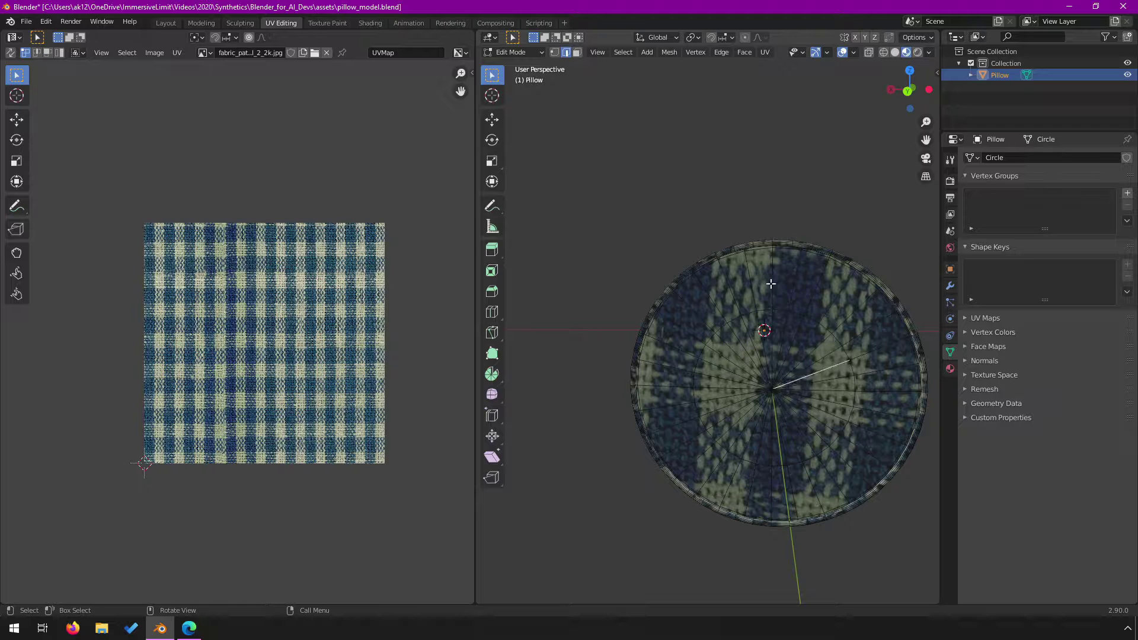
click(614, 54)
mouse_move(664, 251)
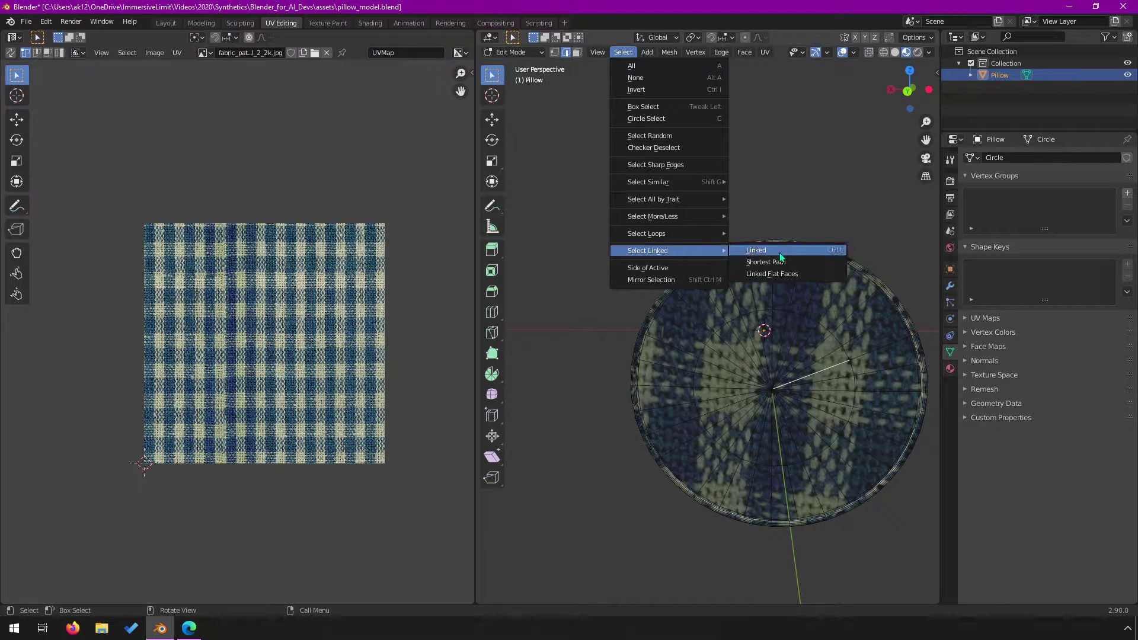
click(780, 253)
key(h)
scroll(785, 416, down, 3)
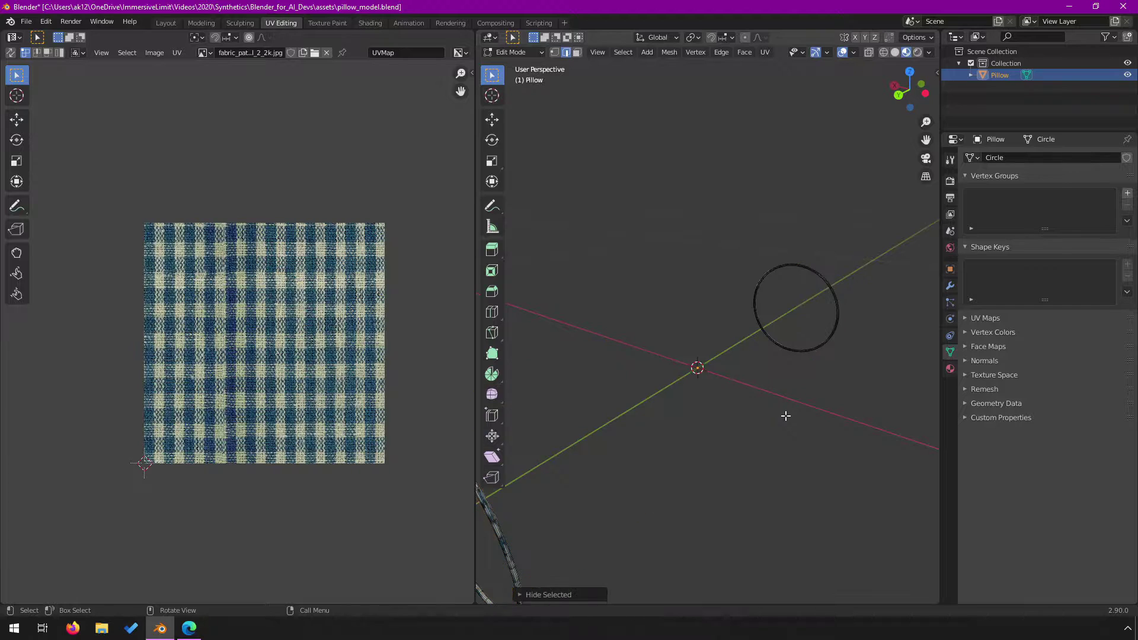
middle_drag(742, 421, 754, 424)
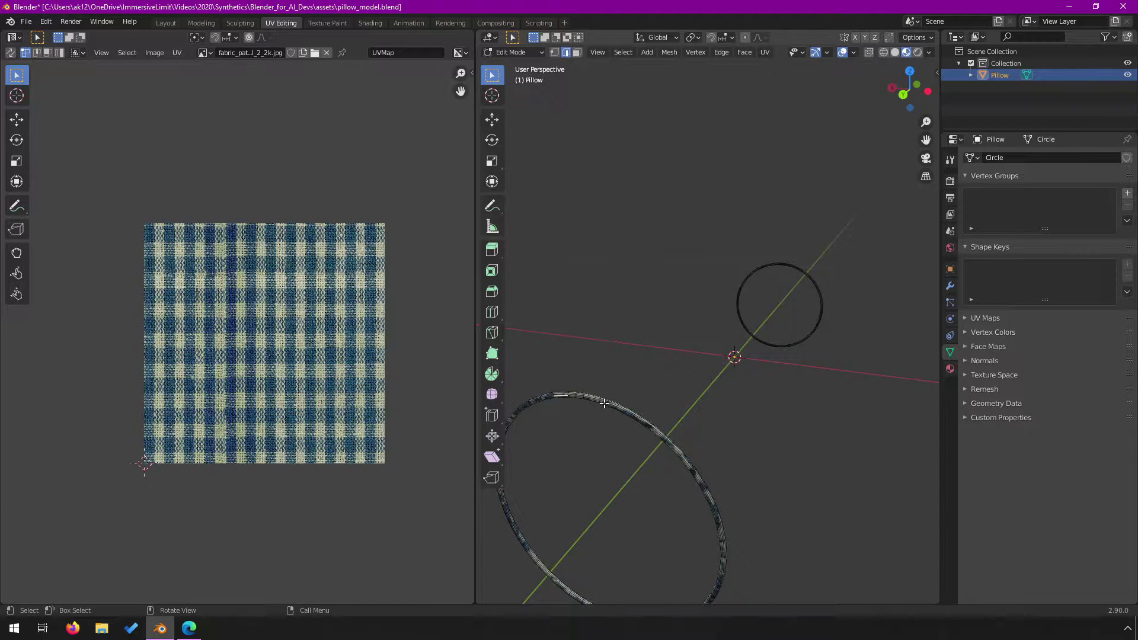
Step: Select one edge on the nearer trim ring and display its Transform values
middle_drag(604, 403, 604, 403)
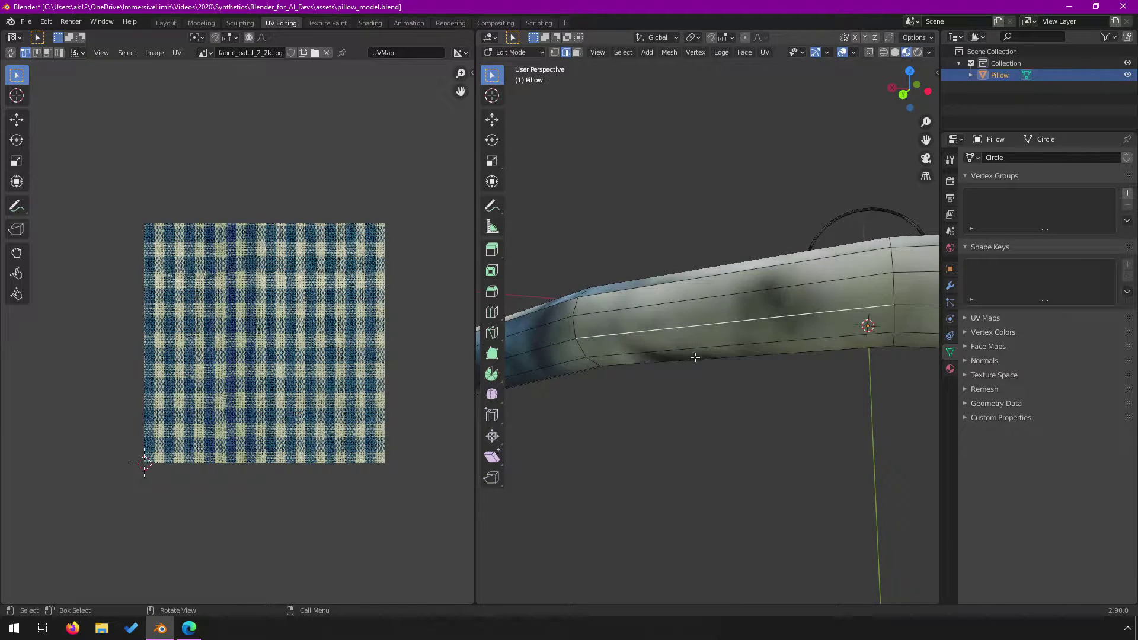
click(937, 72)
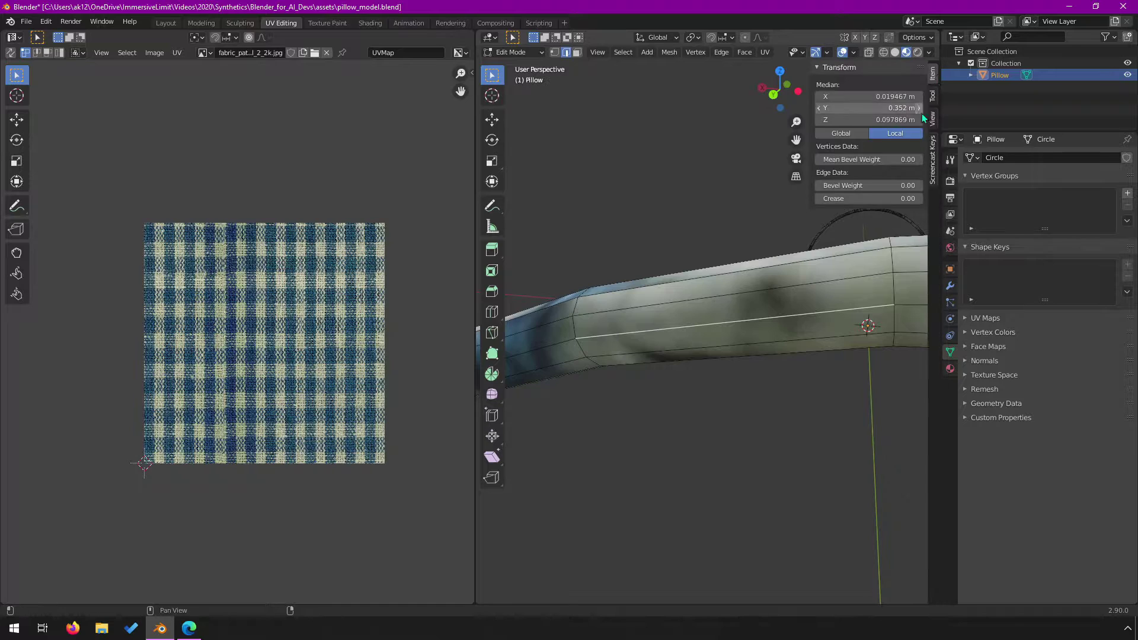
click(936, 172)
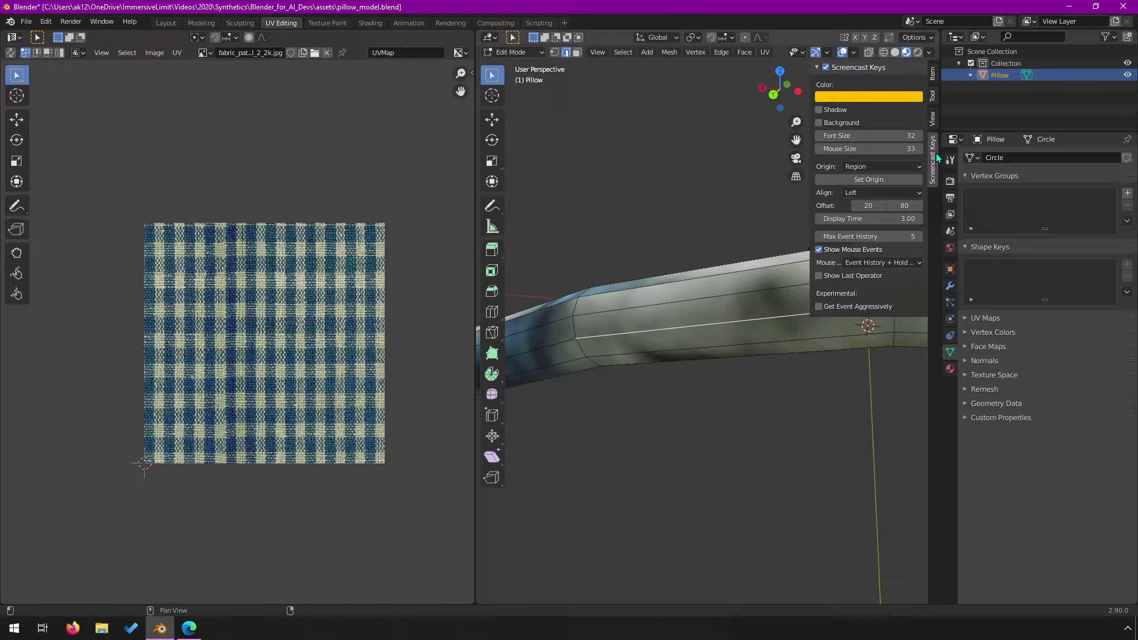
click(933, 76)
Step: Select the edge loop running around the inner side of this trim ring and mark it as a seam
middle_drag(662, 317, 793, 309)
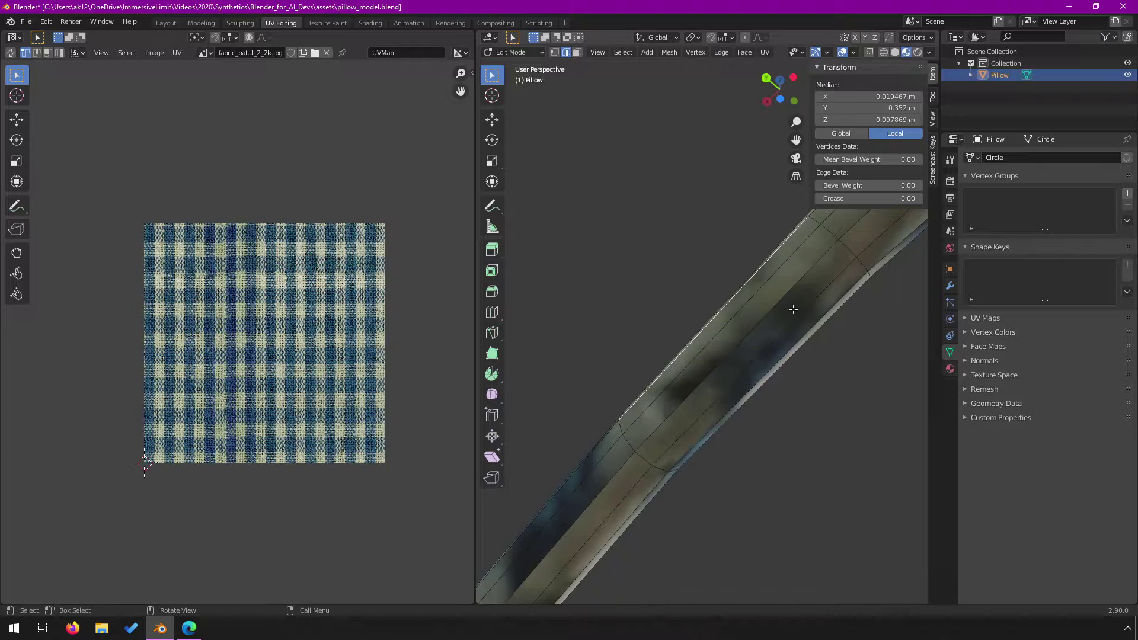
click(831, 284)
key(alt)
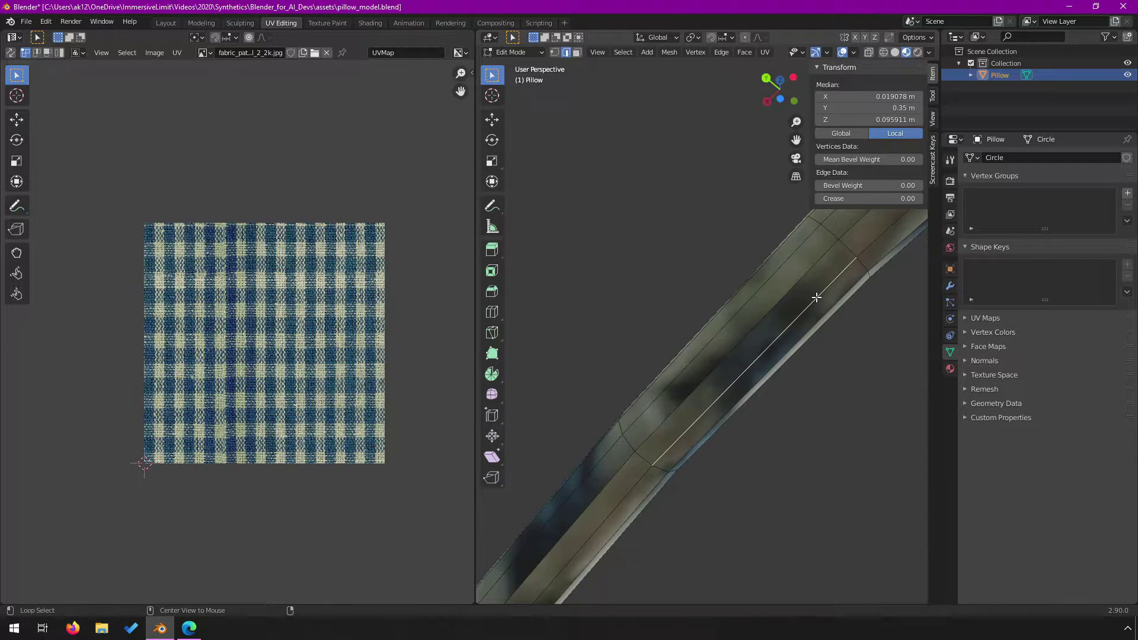
alt+click(817, 297)
scroll(816, 295, down, 2)
middle_drag(773, 338, 796, 351)
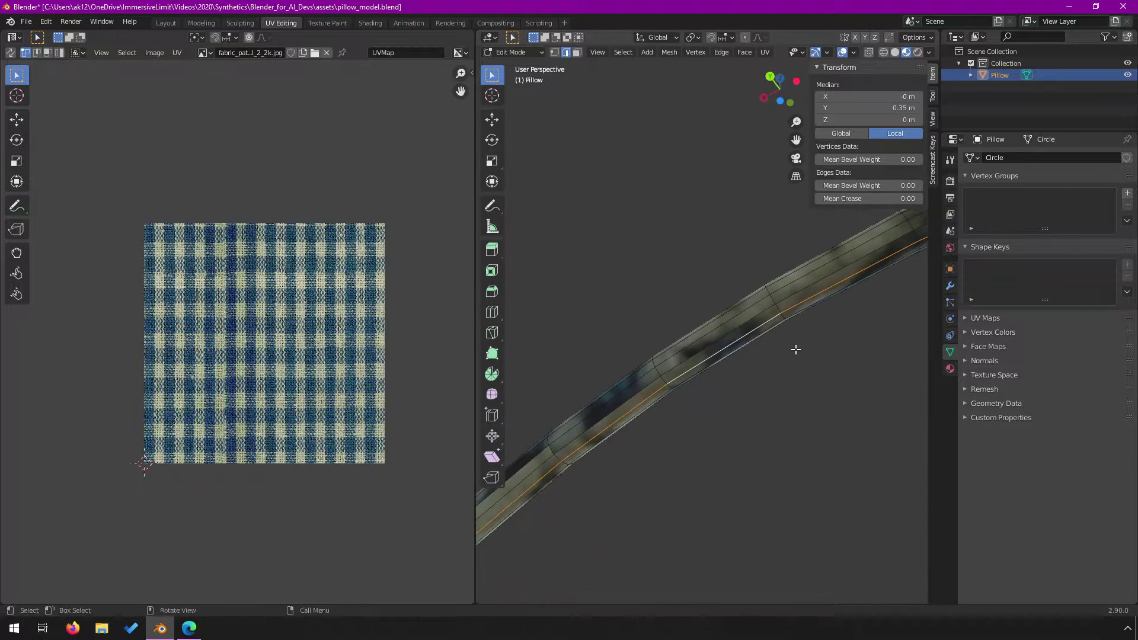
click(765, 52)
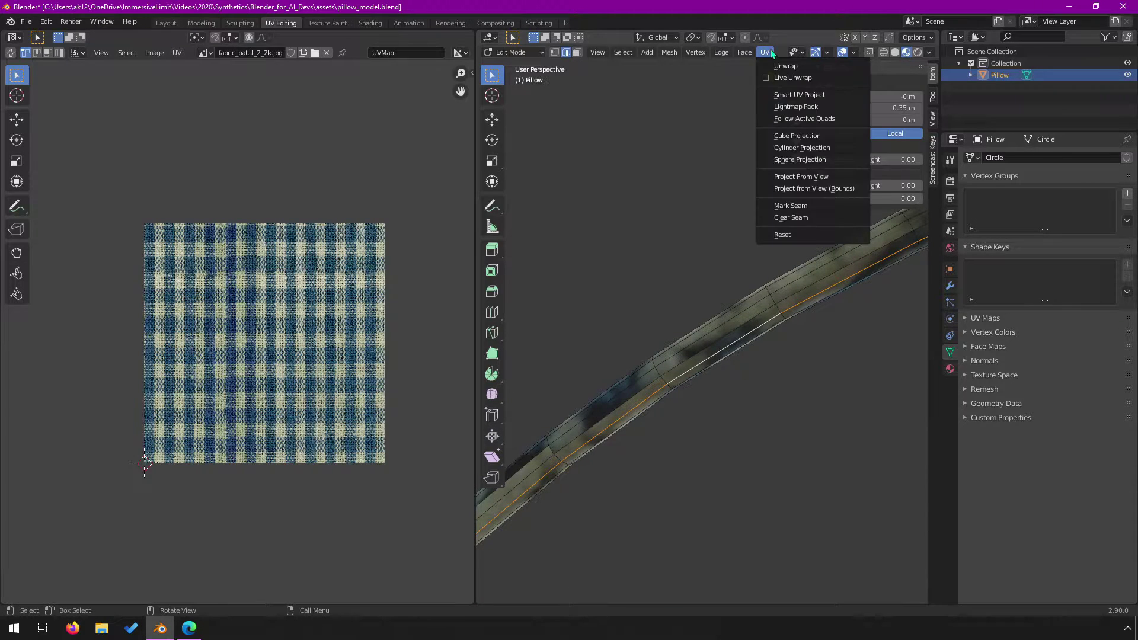
click(792, 206)
Step: Select the cross-section edge loop at the lowest point of the same trim ring and mark it as a seam
middle_drag(792, 232, 719, 386)
click(681, 410)
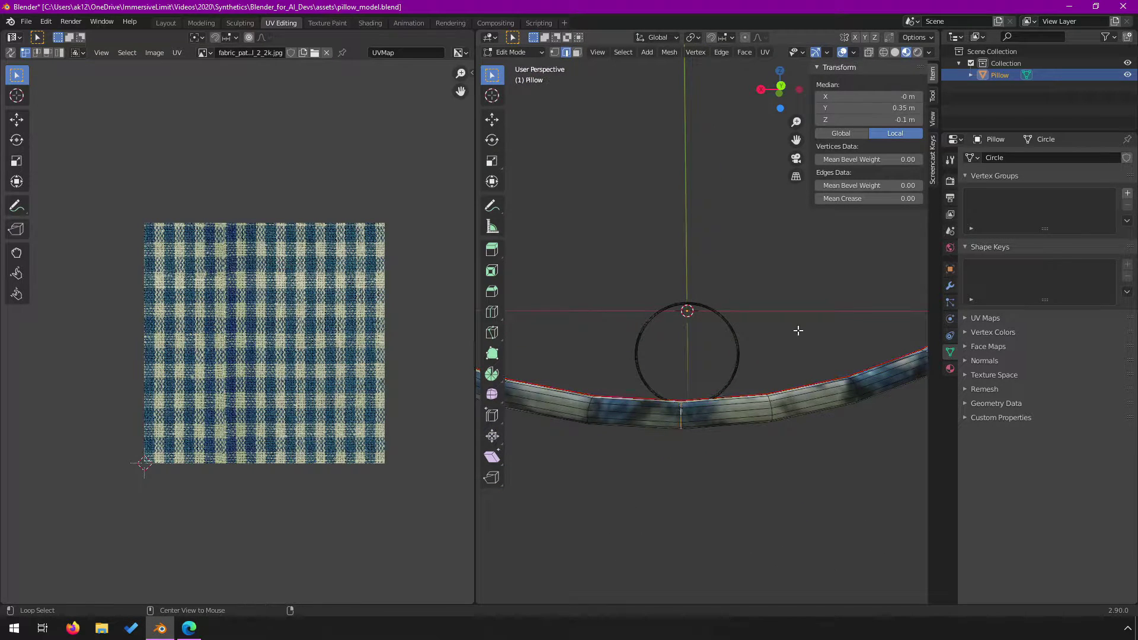
click(765, 52)
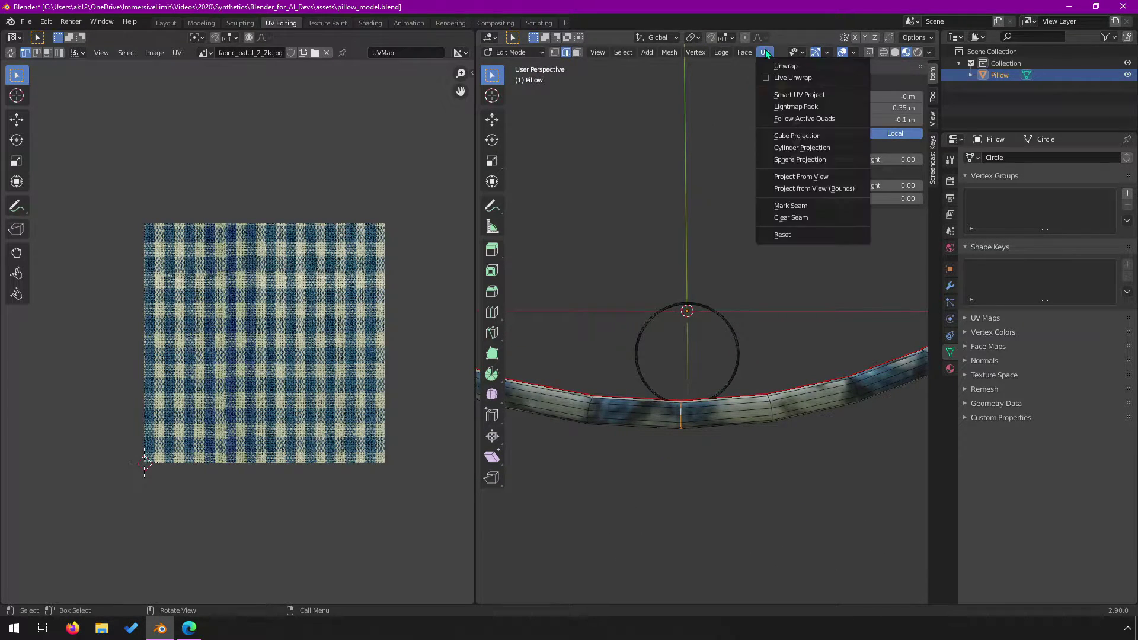
click(805, 208)
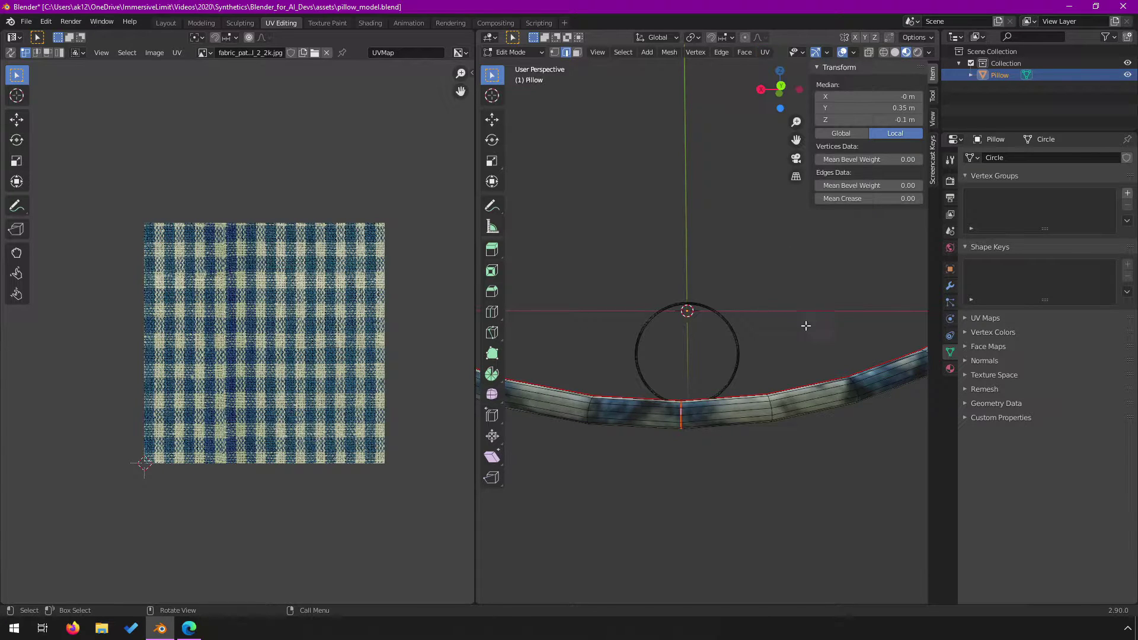
Step: Select the cross-section edge loop at the lowest point of the opposite trim ring and mark it as a seam
middle_drag(811, 330, 888, 374)
click(837, 223)
middle_drag(858, 222, 759, 323)
alt+click(766, 309)
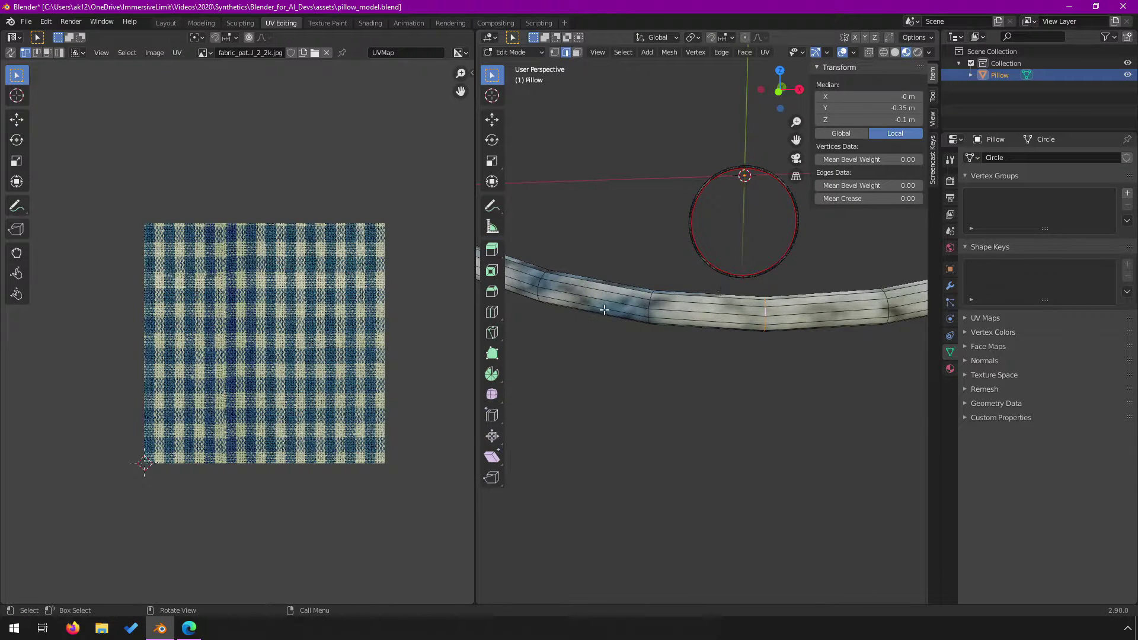
click(764, 53)
click(796, 210)
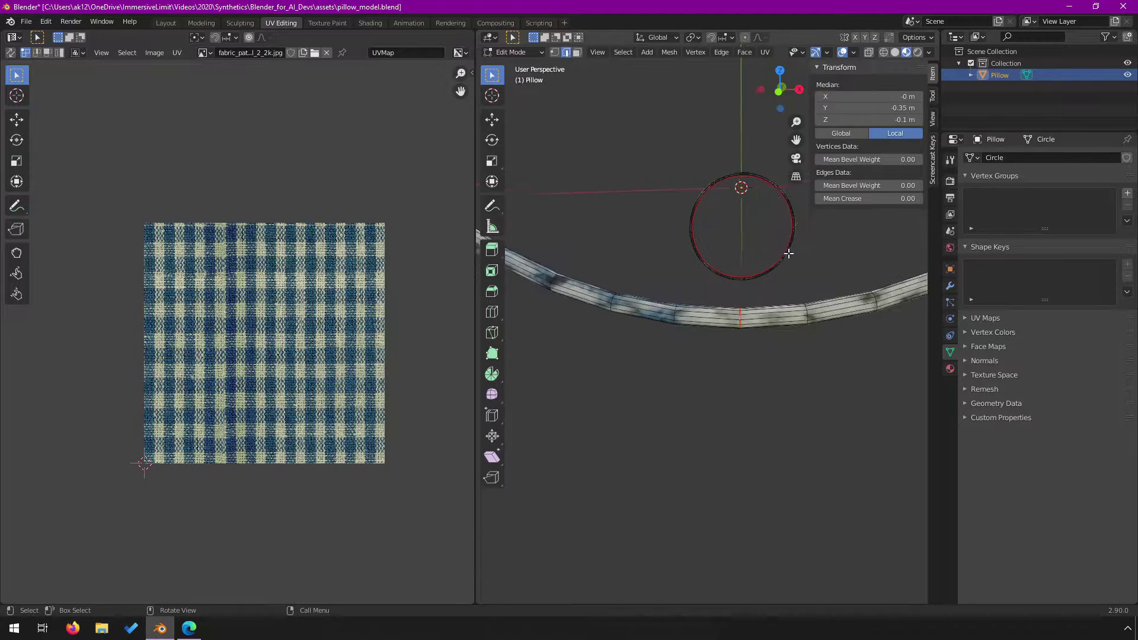
Step: Select the edge loop running around the inner side of the opposite trim ring and mark it as a seam
middle_drag(711, 332, 757, 348)
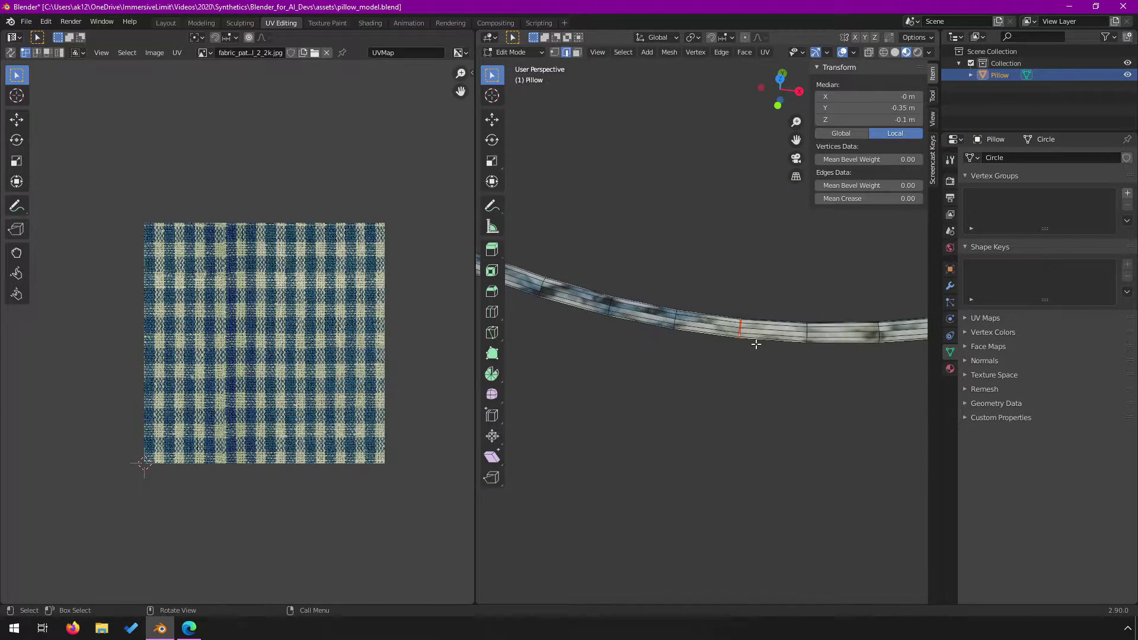
alt+click(733, 320)
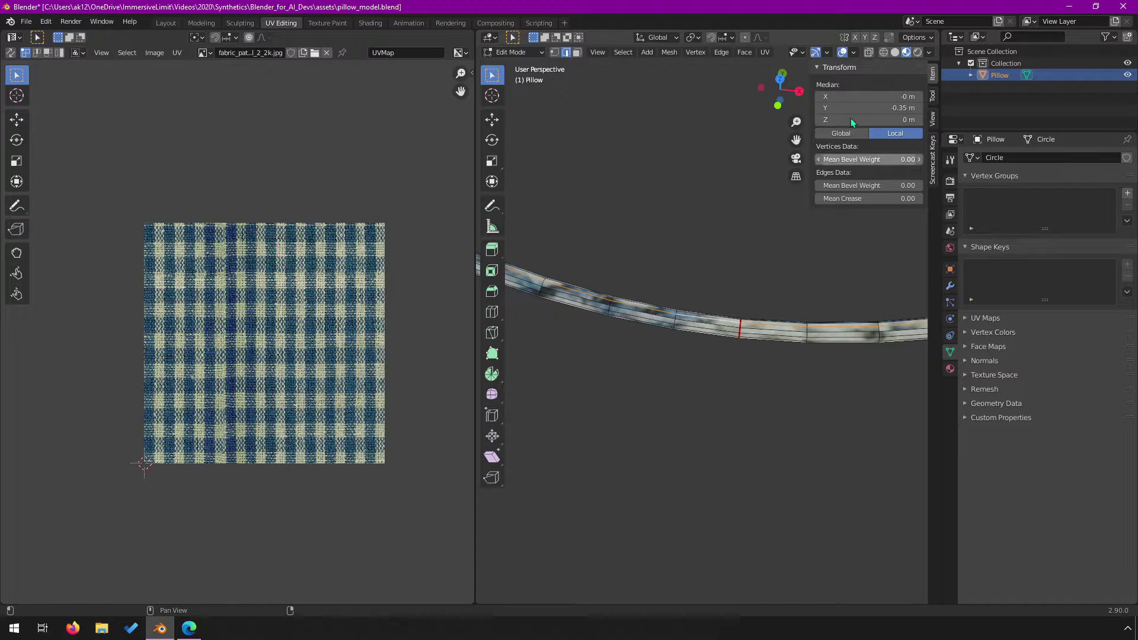
click(765, 52)
click(791, 206)
Step: Select all of both trim rings and unwrap them along their seams with Unwrap
middle_drag(731, 269, 744, 305)
scroll(682, 270, down, 5)
key(a)
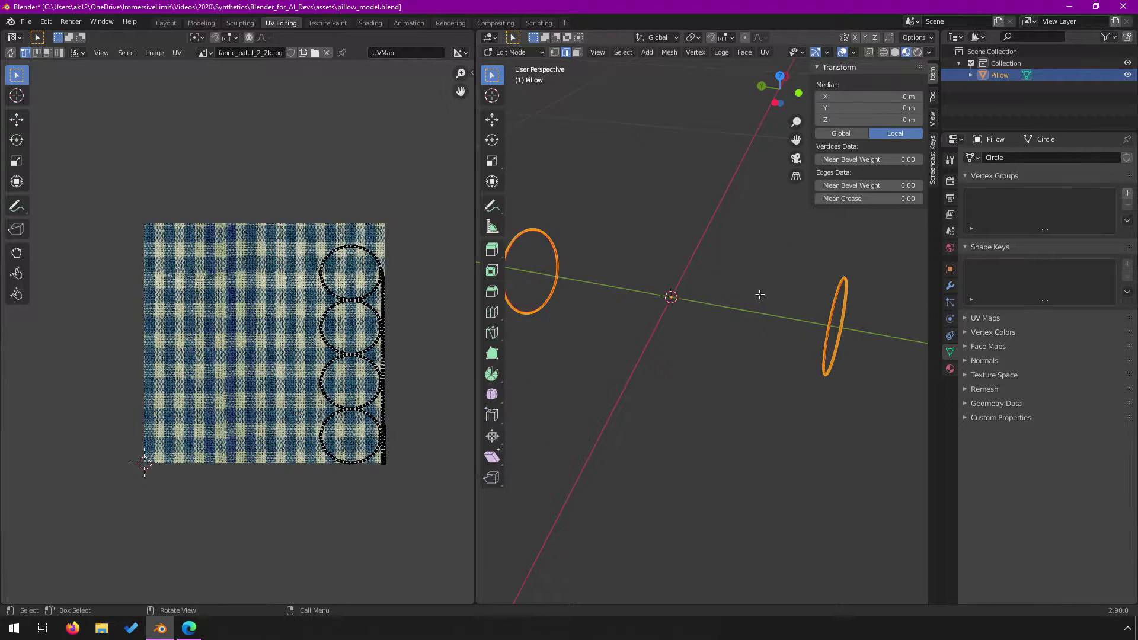
middle_drag(816, 277, 774, 281)
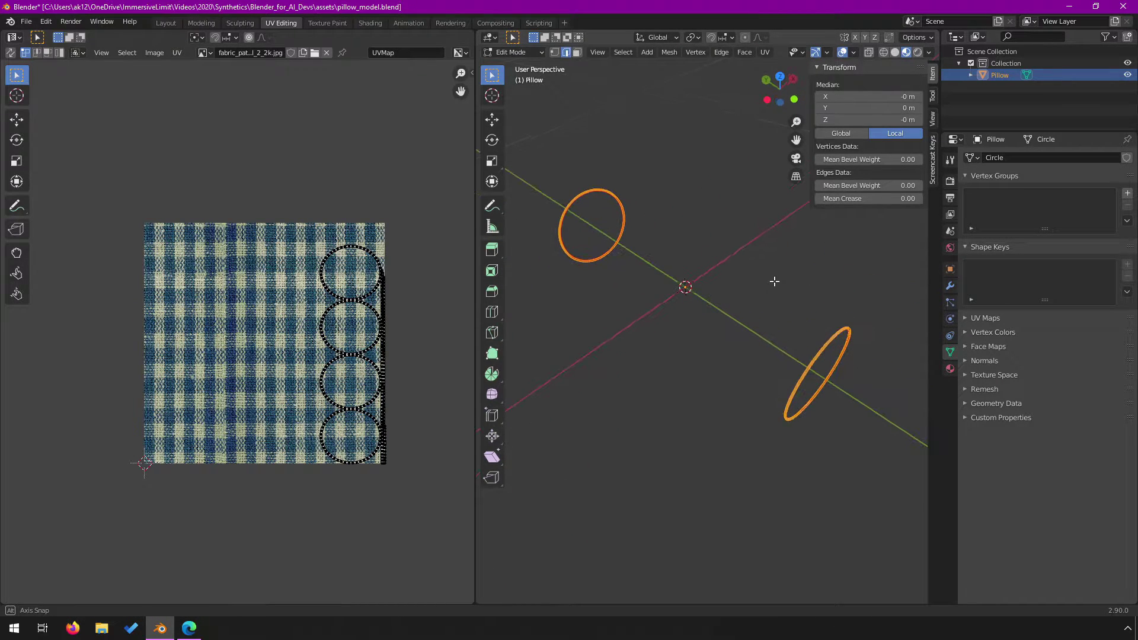
click(764, 52)
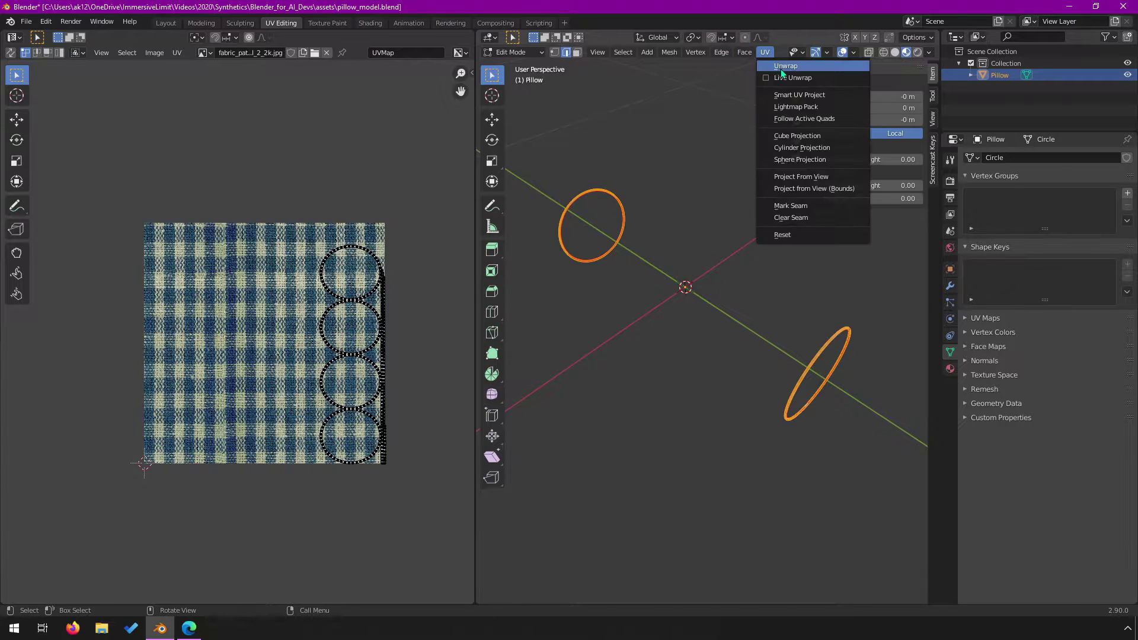
click(780, 65)
Step: Examine the fabric pattern on the pillow's side, cap and trim ring in Object Mode
key(Tab)
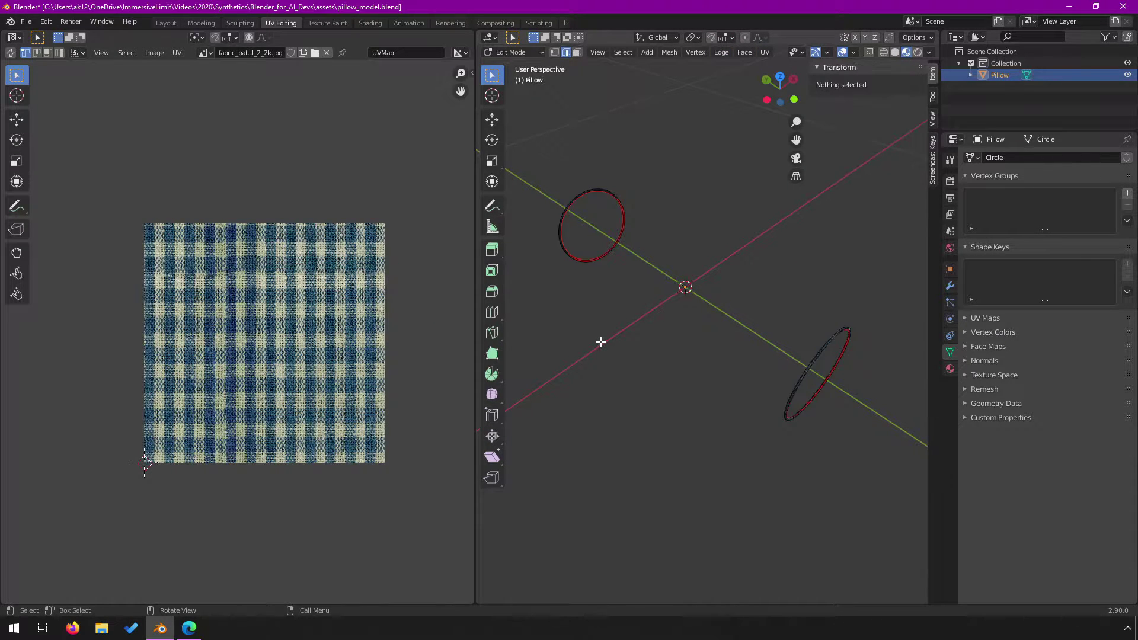
middle_drag(830, 377, 742, 363)
scroll(806, 340, up, 3)
scroll(760, 337, up, 3)
scroll(822, 409, down, 3)
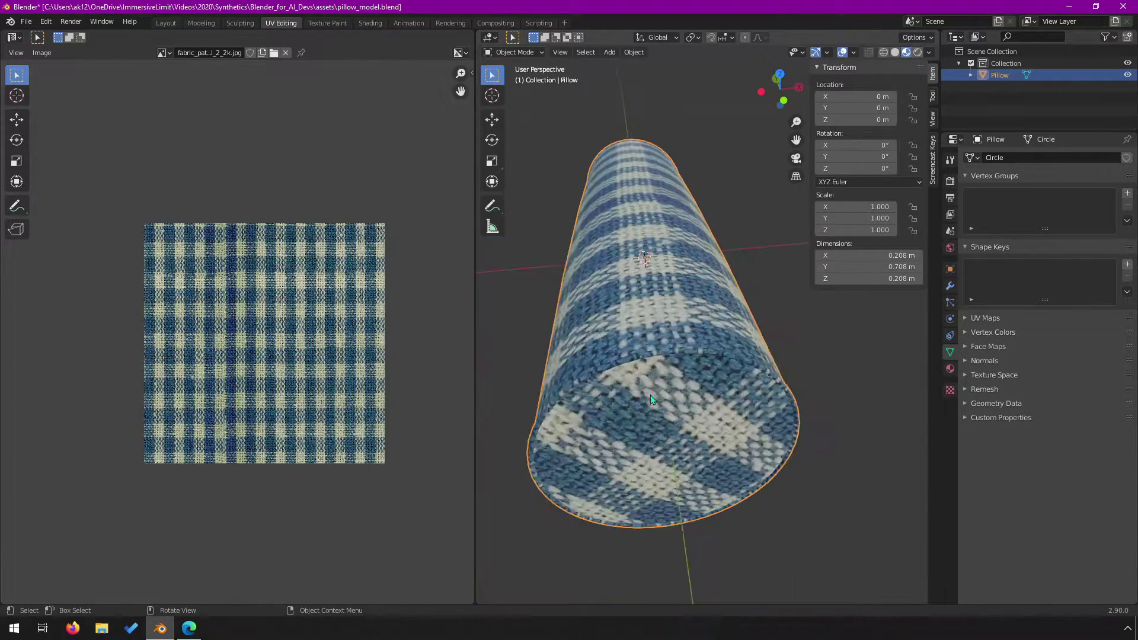
middle_drag(649, 395, 671, 369)
Step: Reveal the hidden pillow body and caps in Edit Mode, then return to Object Mode to check the whole pillow
key(Tab)
scroll(696, 340, down, 1)
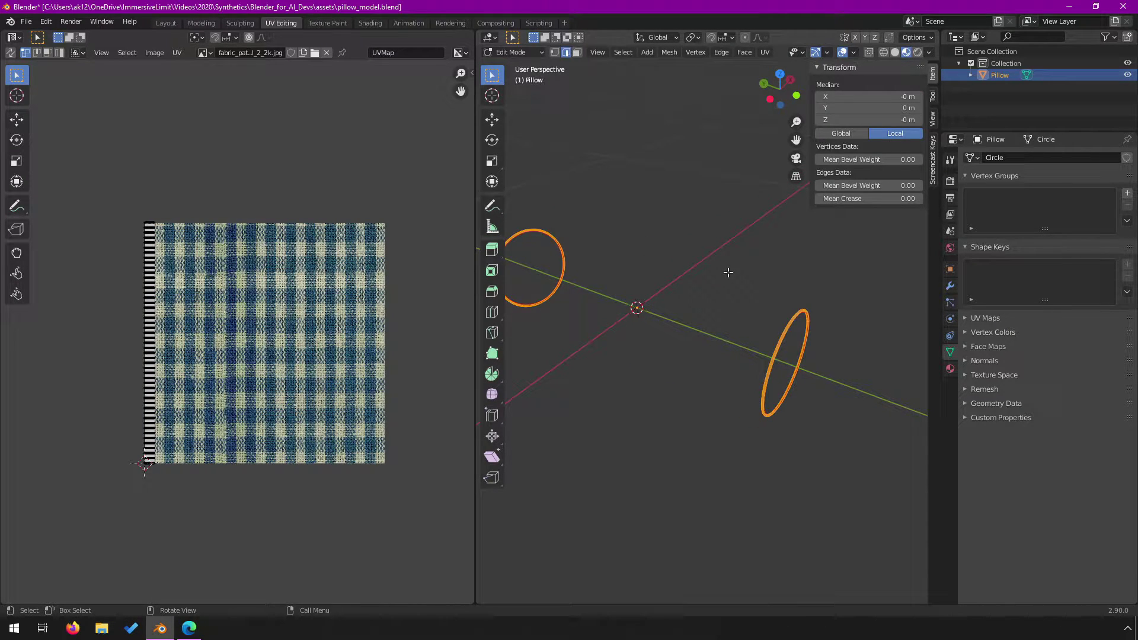
key(alt+h)
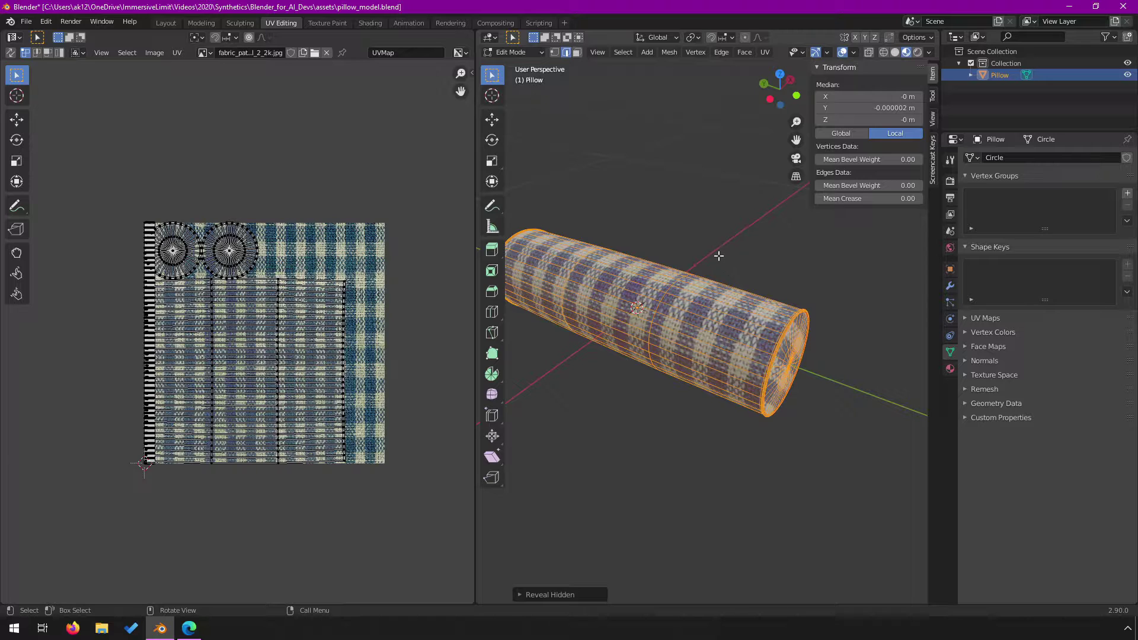
key(Tab)
alt+middle_drag(681, 307, 770, 323)
middle_drag(678, 358, 687, 414)
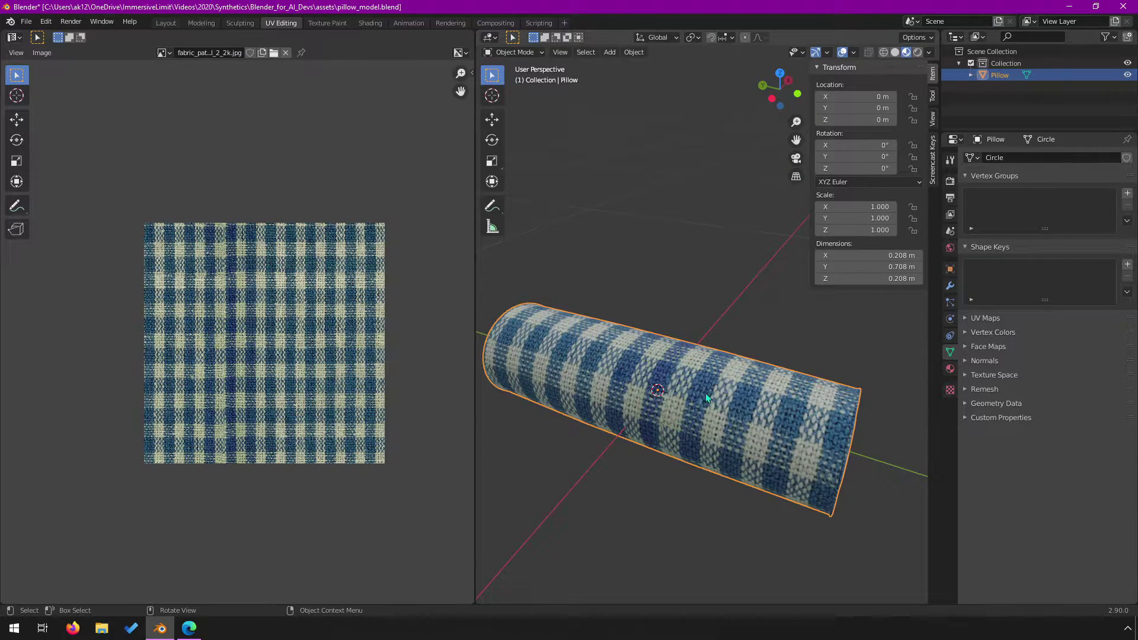
middle_drag(675, 410, 642, 295)
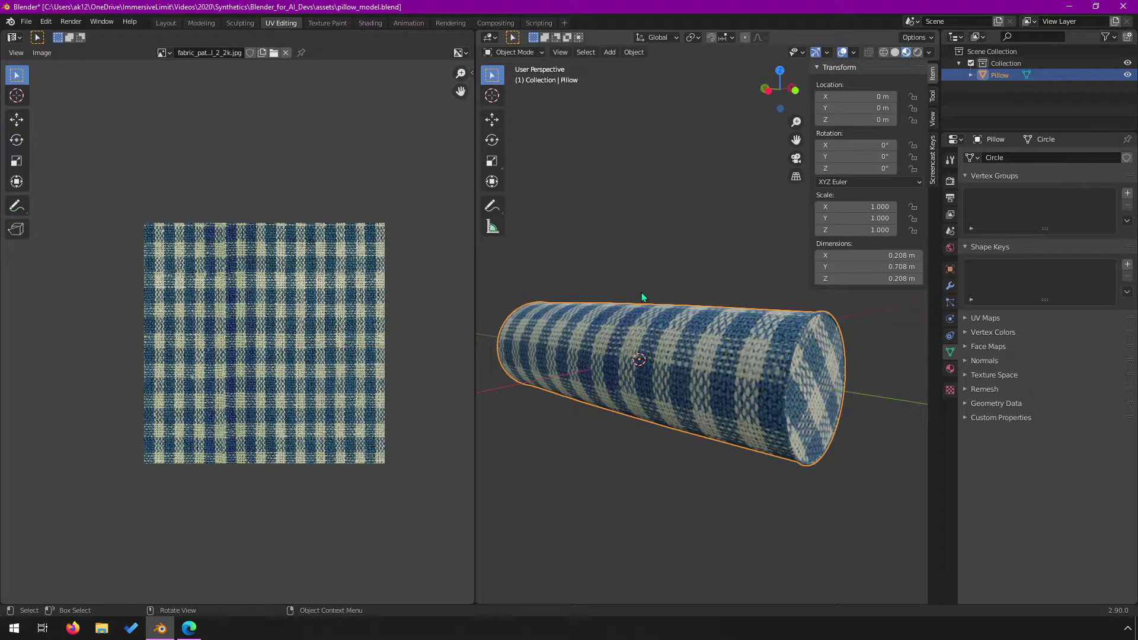
Step: Switch to the Shading workspace and reposition the fabric image texture node beside the Principled BSDF
click(365, 23)
drag(265, 402, 316, 404)
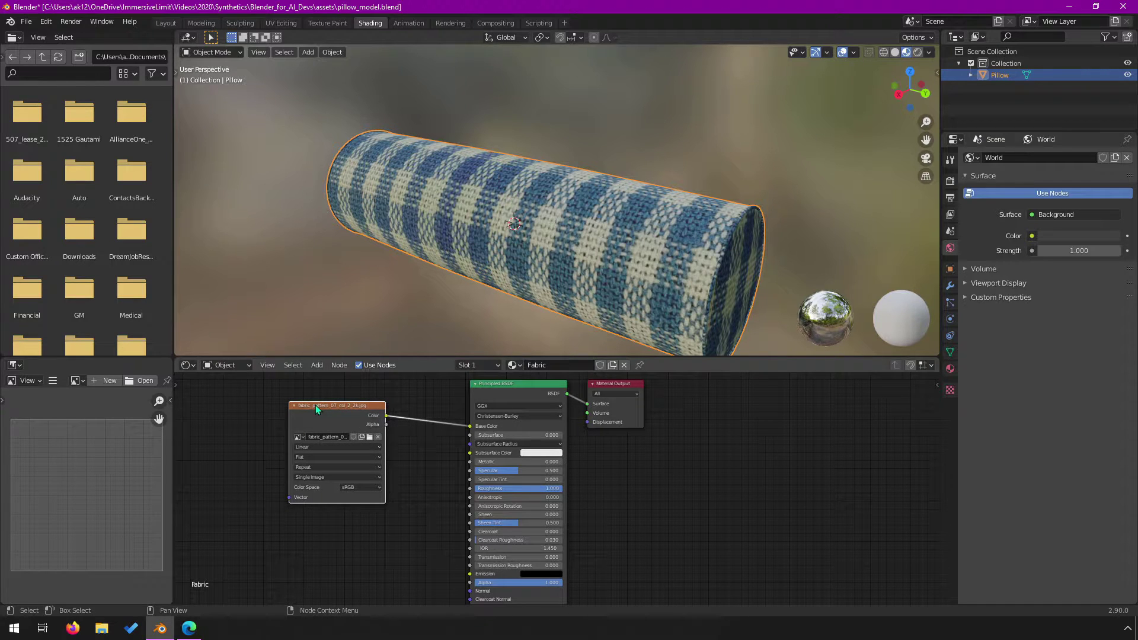
middle_drag(275, 443, 438, 451)
Step: Add a Texture Coordinate node and place it ahead of the fabric image texture node, leaving room between them
click(317, 365)
click(328, 379)
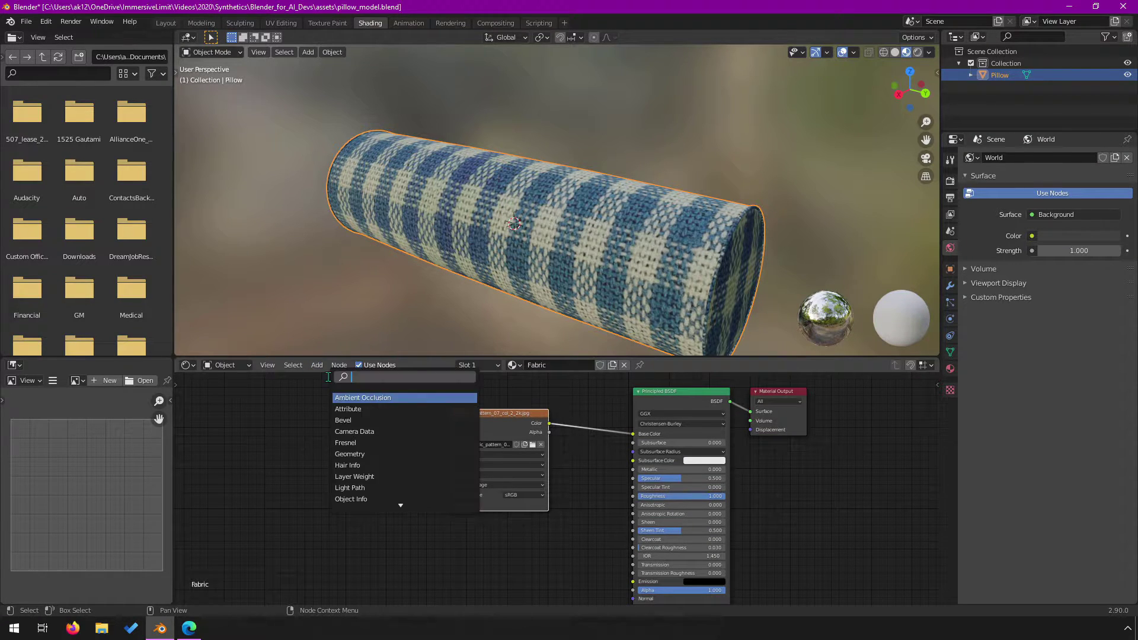
text(tex co)
key(Return)
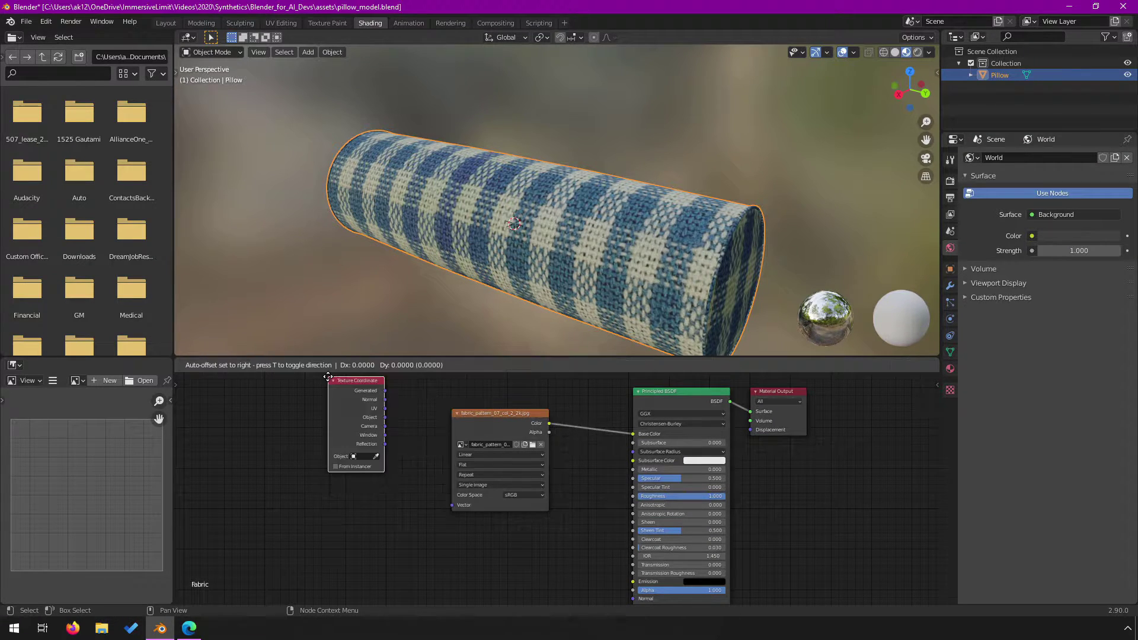
click(283, 414)
click(347, 453)
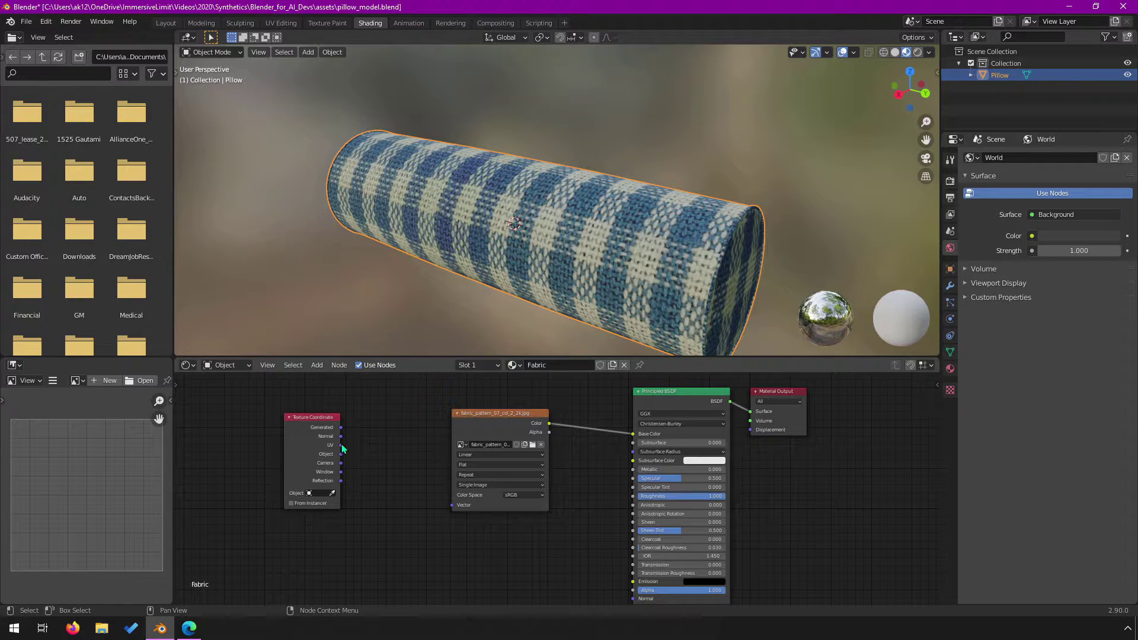
drag(302, 423, 275, 419)
Step: Add a Mapping node, feed it the Texture Coordinate's UV output, and link its Vector output to the fabric image texture's Vector input
click(320, 366)
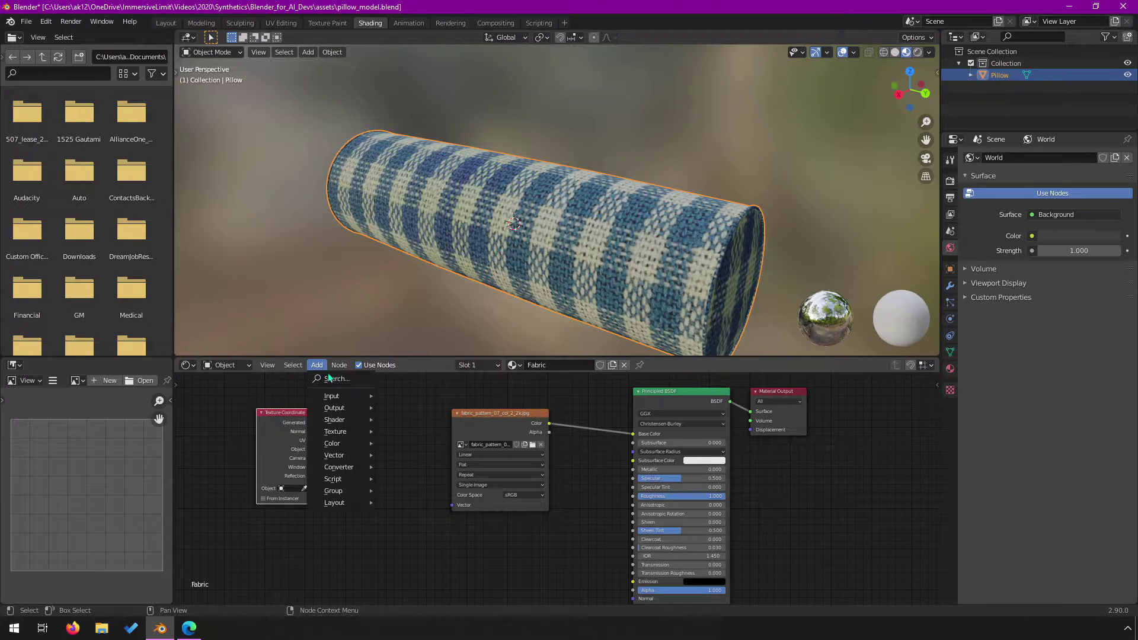
click(329, 378)
text(mapping)
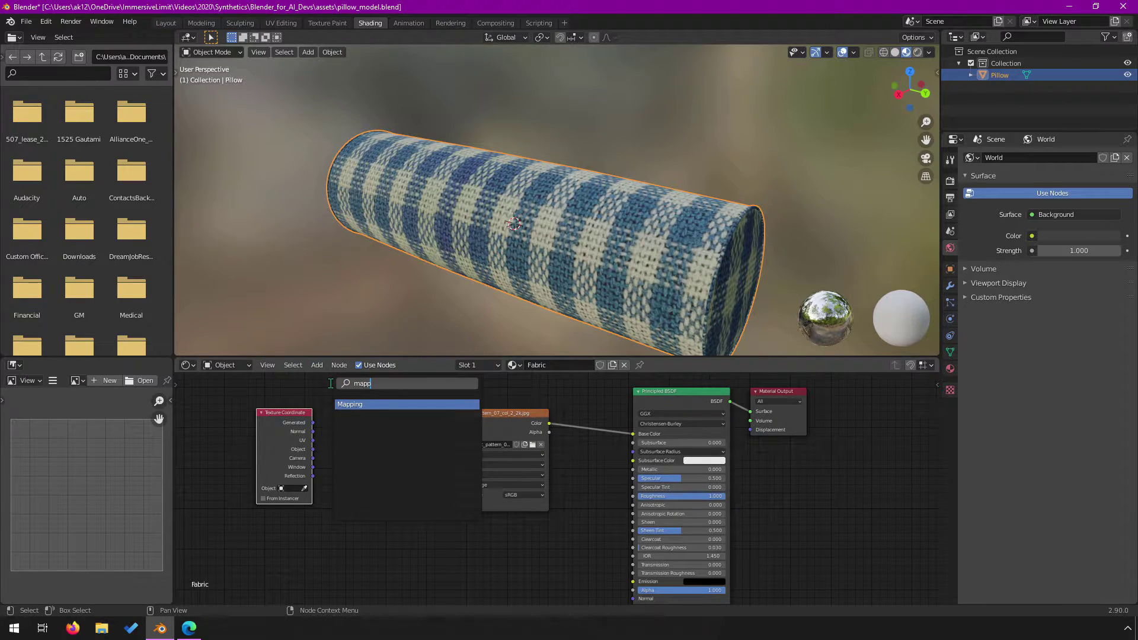
key(Return)
click(366, 409)
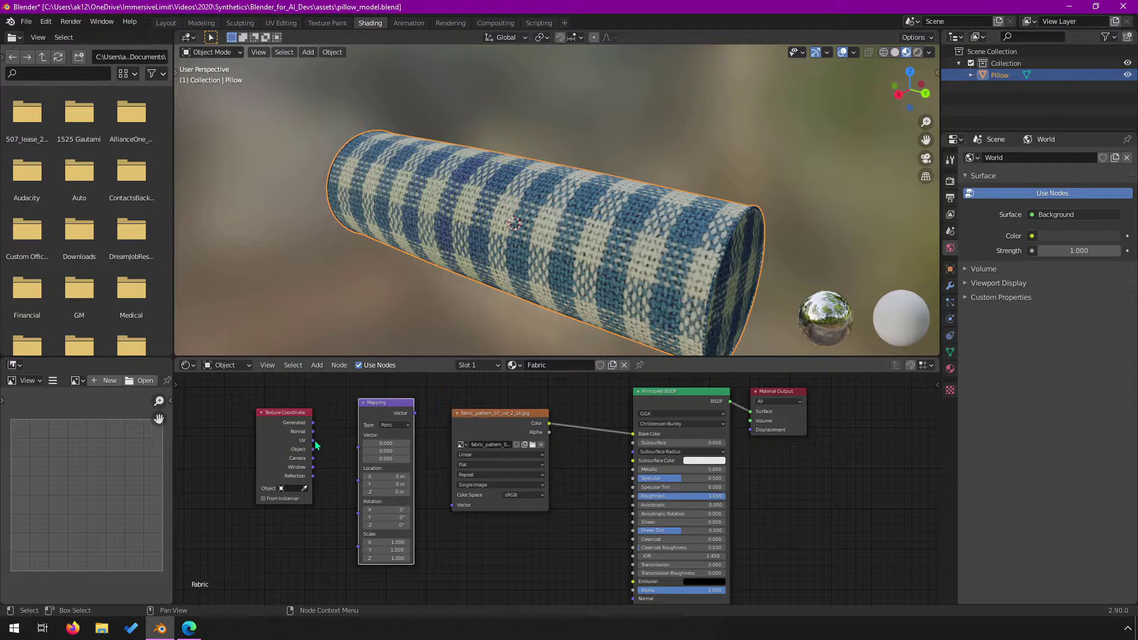
drag(313, 441, 359, 446)
drag(415, 415, 453, 506)
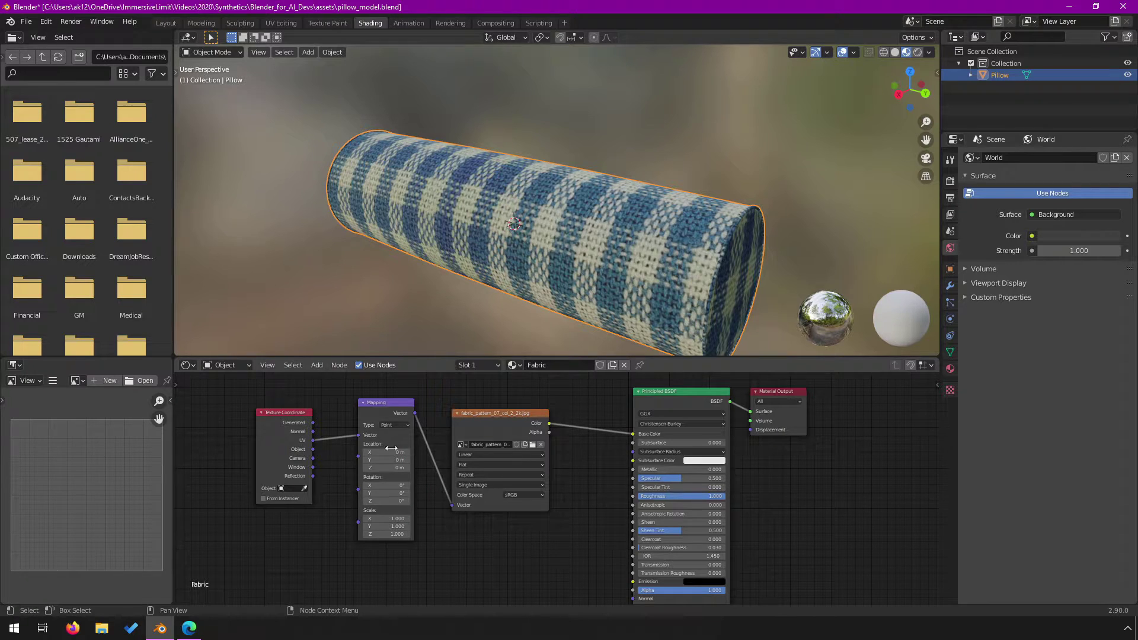
Step: Set the Mapping node's Scale to 5 on X, Y and Z
click(388, 519)
text(1.0)
text(5)
key(Tab)
text(5)
key(Tab)
text(5)
key(Return)
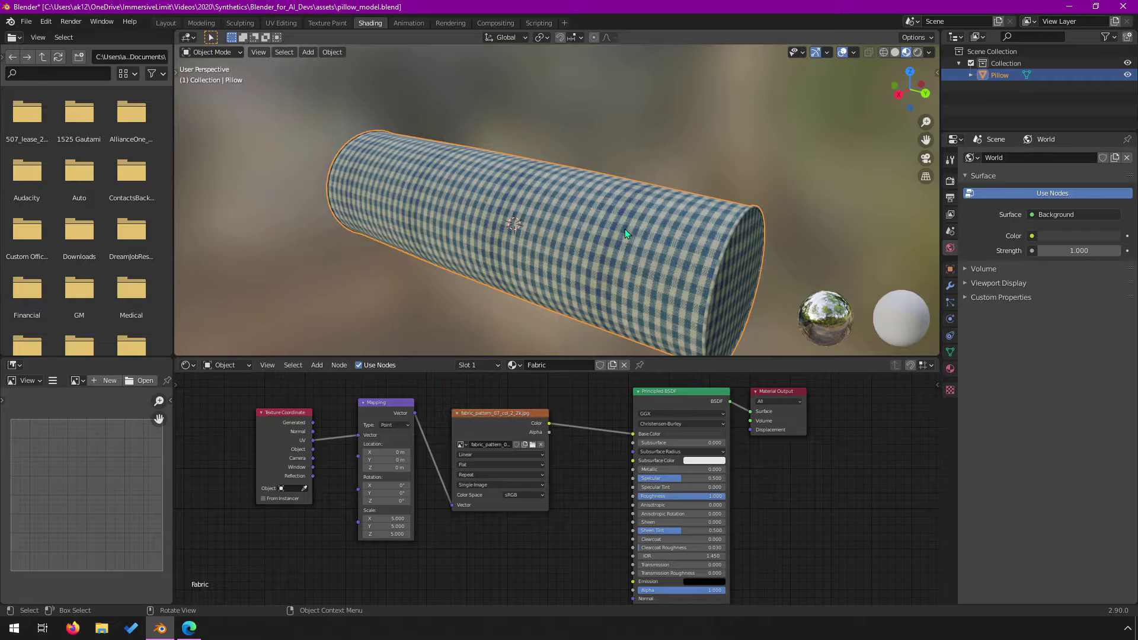
Step: Examine the scaled fabric pattern along the pillow's side and on its end cap
middle_drag(368, 234, 574, 252)
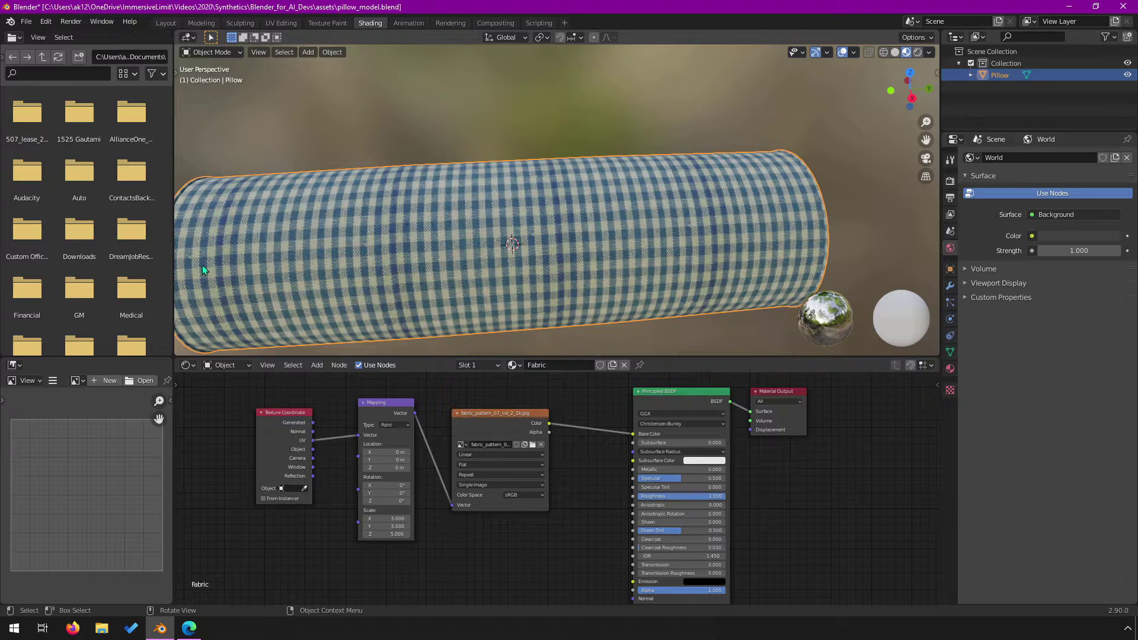
middle_drag(703, 237, 678, 233)
scroll(677, 233, down, 3)
click(763, 133)
scroll(689, 236, up, 6)
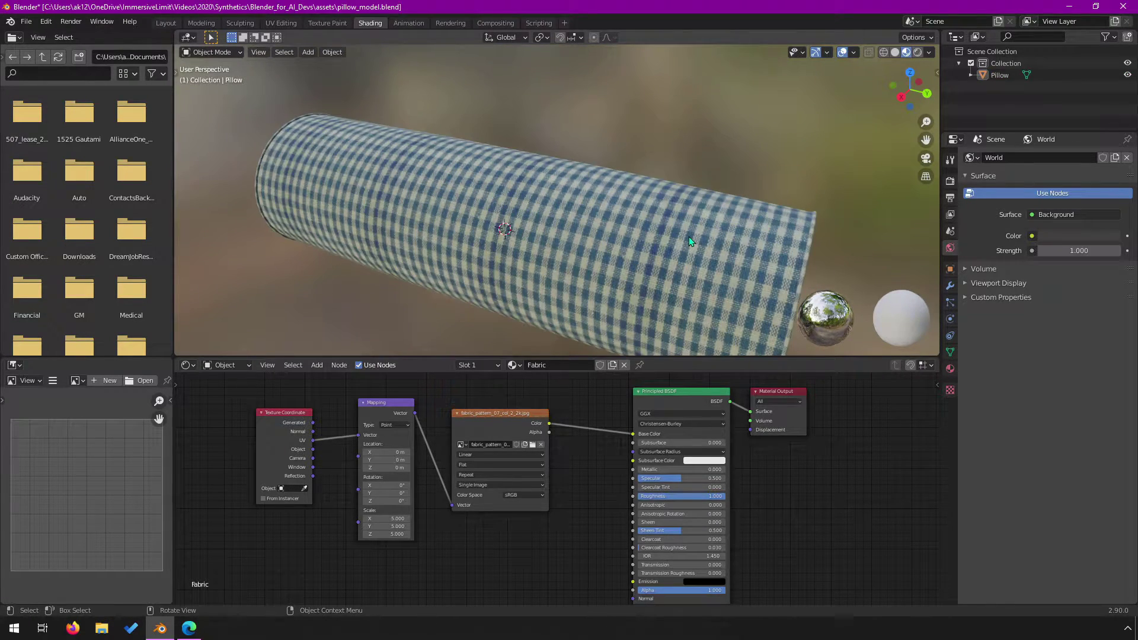
middle_drag(689, 236, 581, 211)
scroll(645, 236, down, 3)
scroll(639, 248, up, 4)
middle_drag(639, 247, 609, 238)
scroll(671, 208, down, 3)
middle_drag(672, 209, 586, 208)
scroll(684, 262, up, 2)
middle_drag(684, 262, 611, 211)
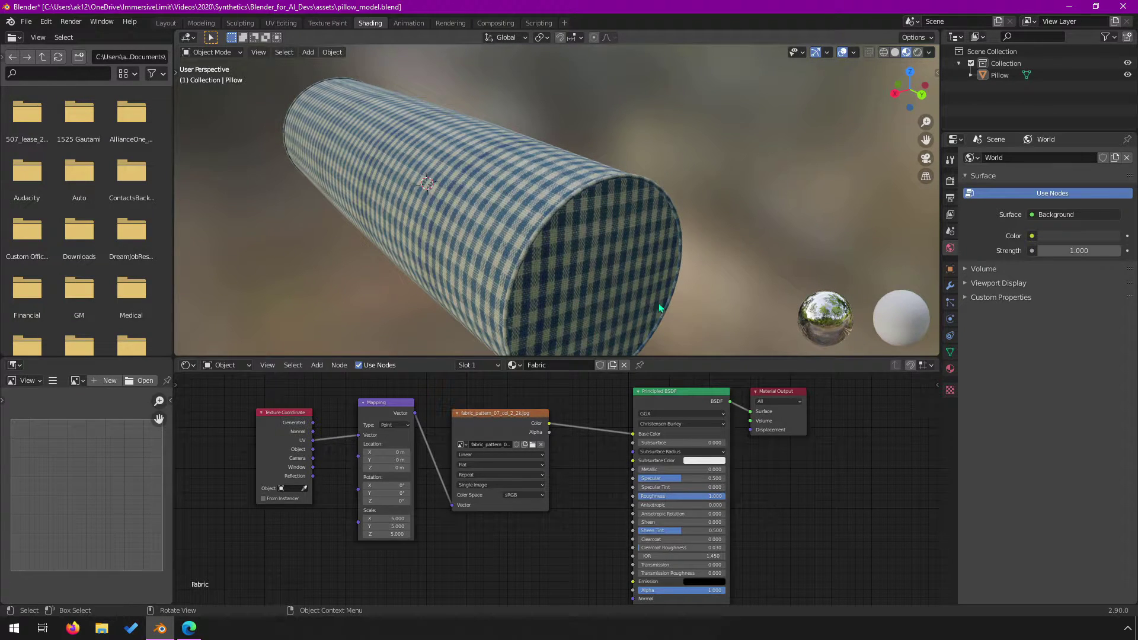
scroll(584, 237, down, 3)
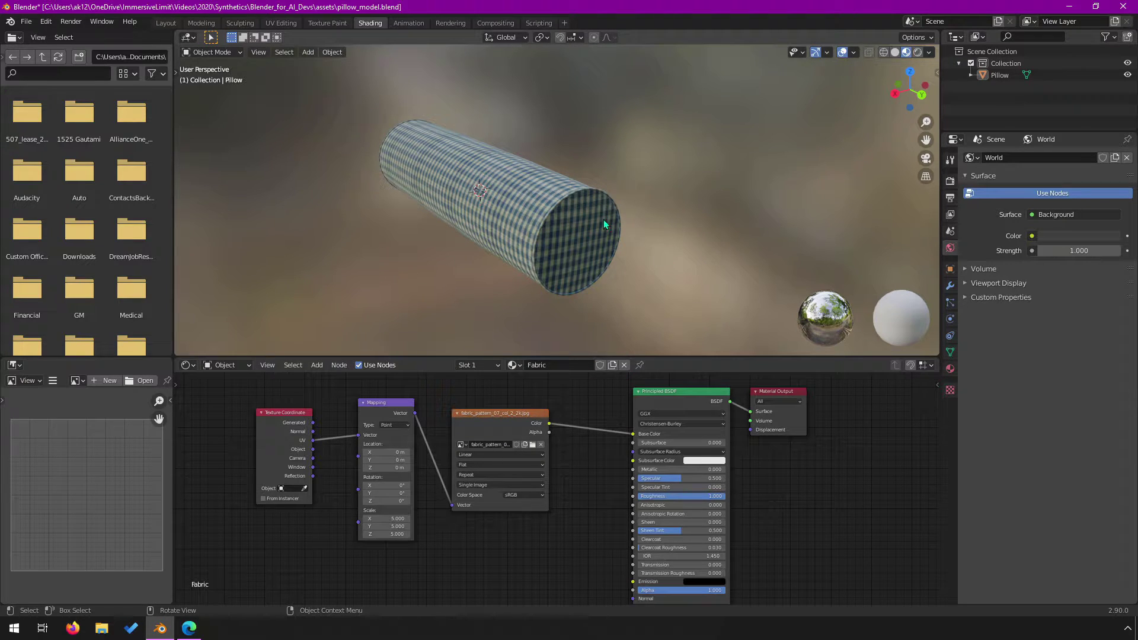
Step: Enter Edit Mode, select the whole trim ring at the near end with Select Linked, and hide it
key(Tab)
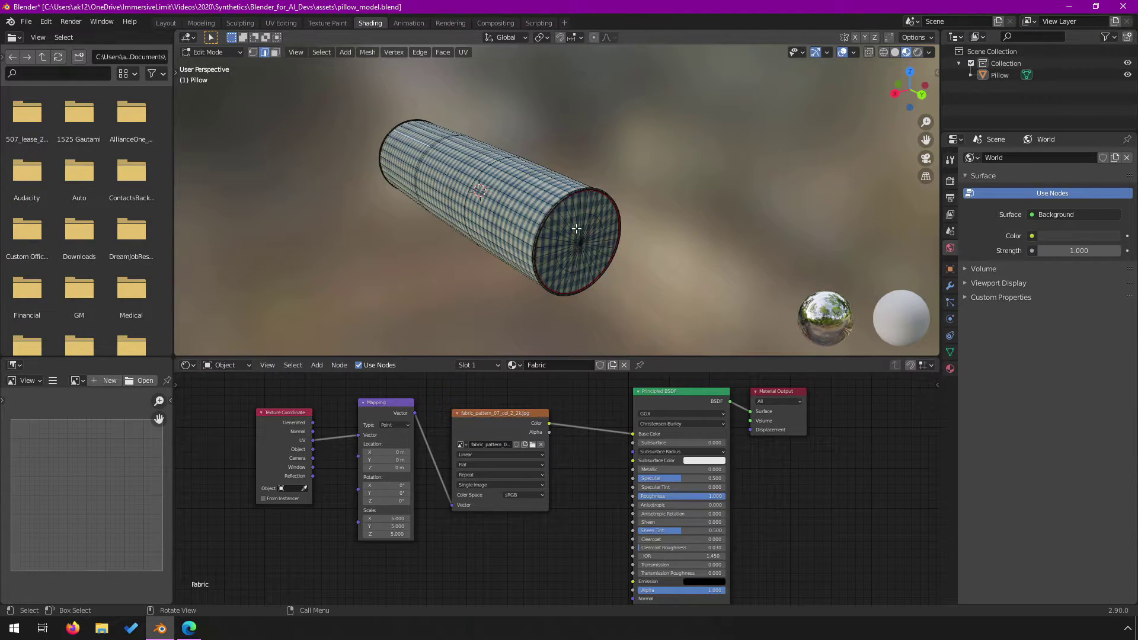
scroll(603, 233, up, 2)
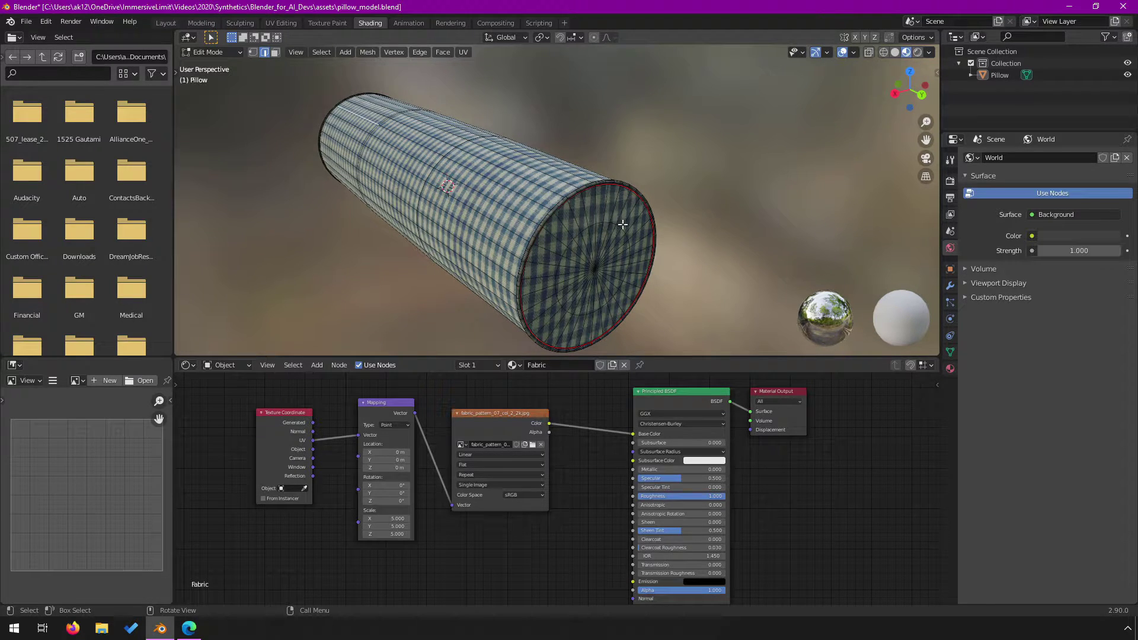
scroll(639, 223, up, 4)
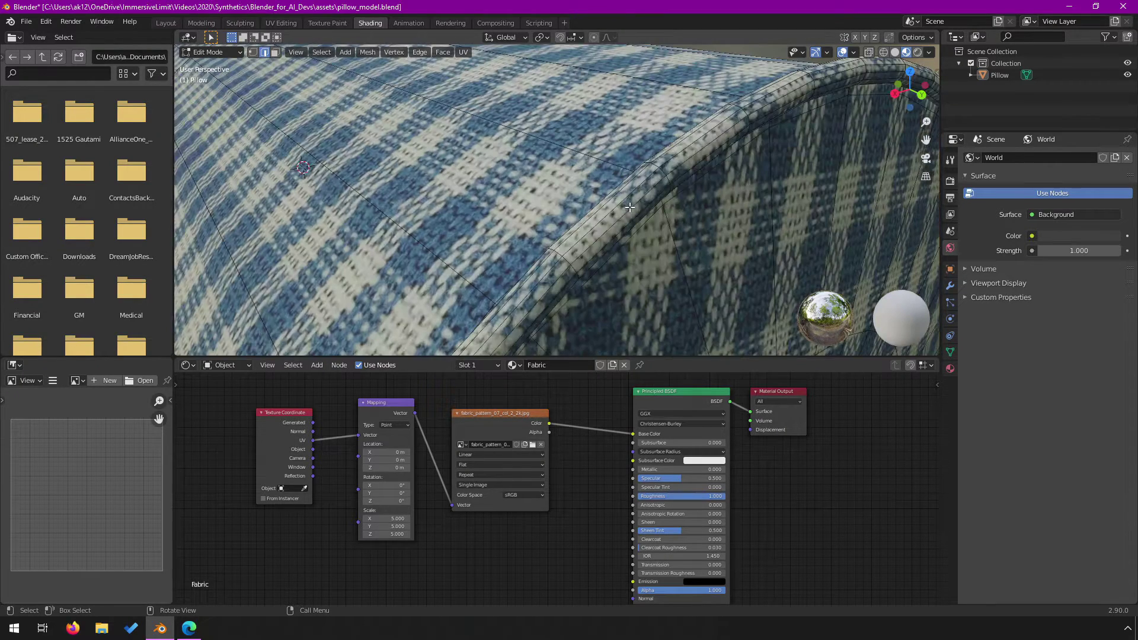
key(alt)
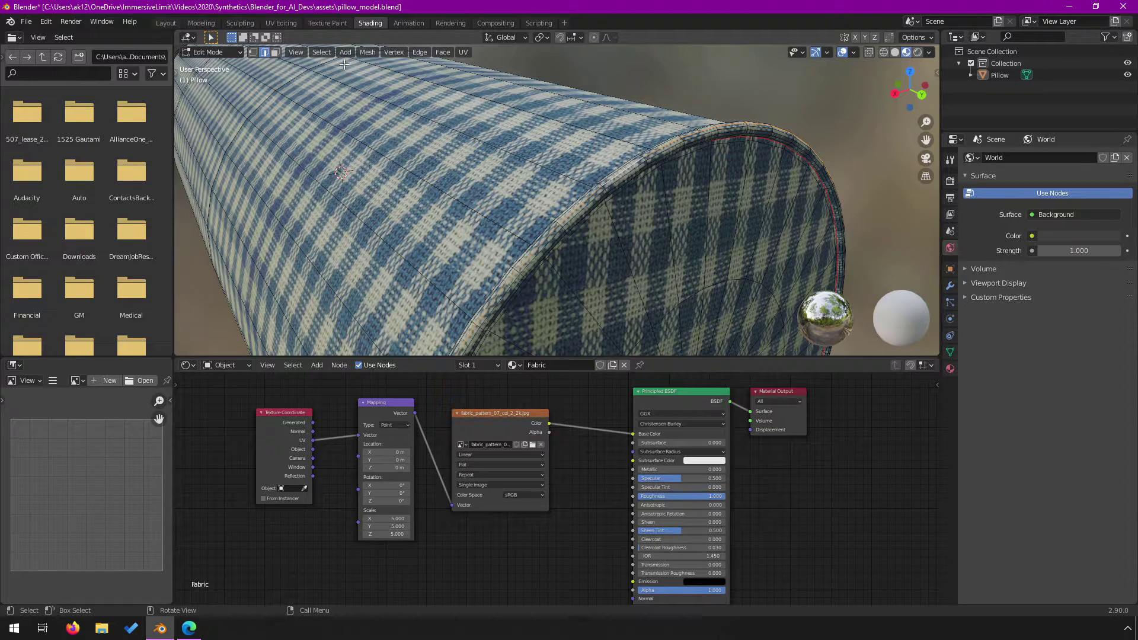
click(321, 52)
click(321, 52)
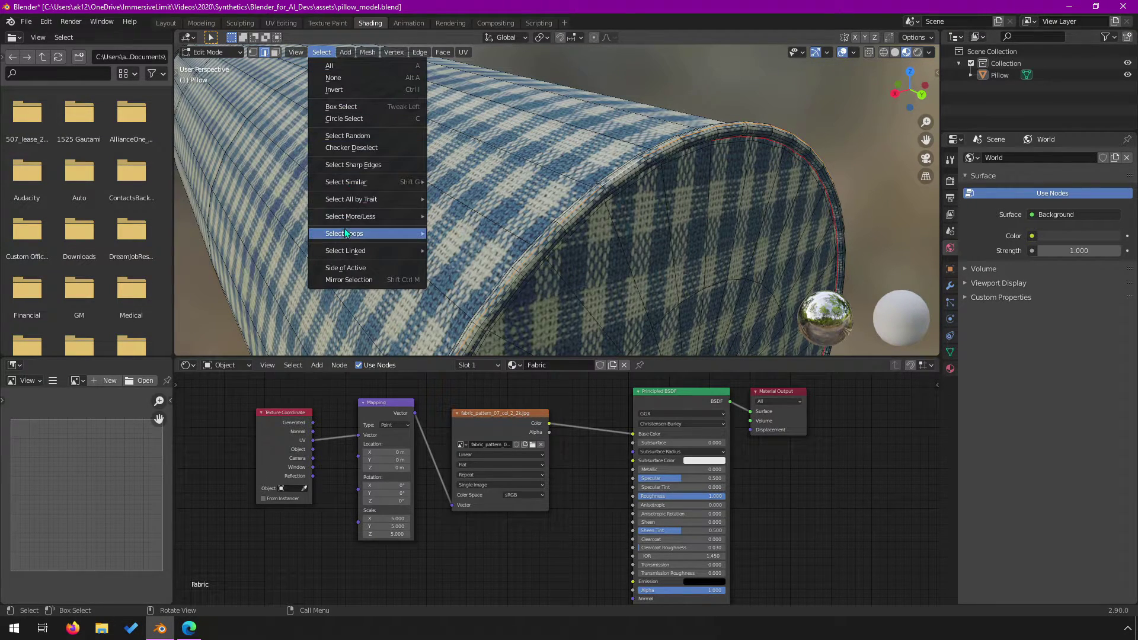
click(462, 251)
key(h)
scroll(262, 173, down, 3)
middle_drag(262, 173, 487, 294)
scroll(606, 151, up, 5)
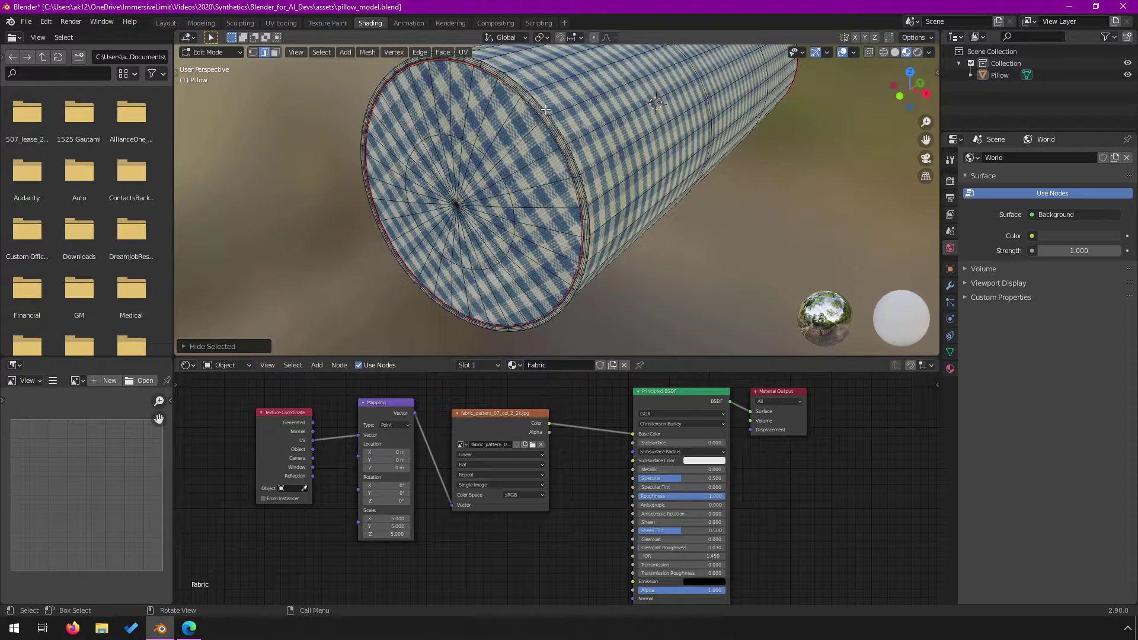
click(321, 51)
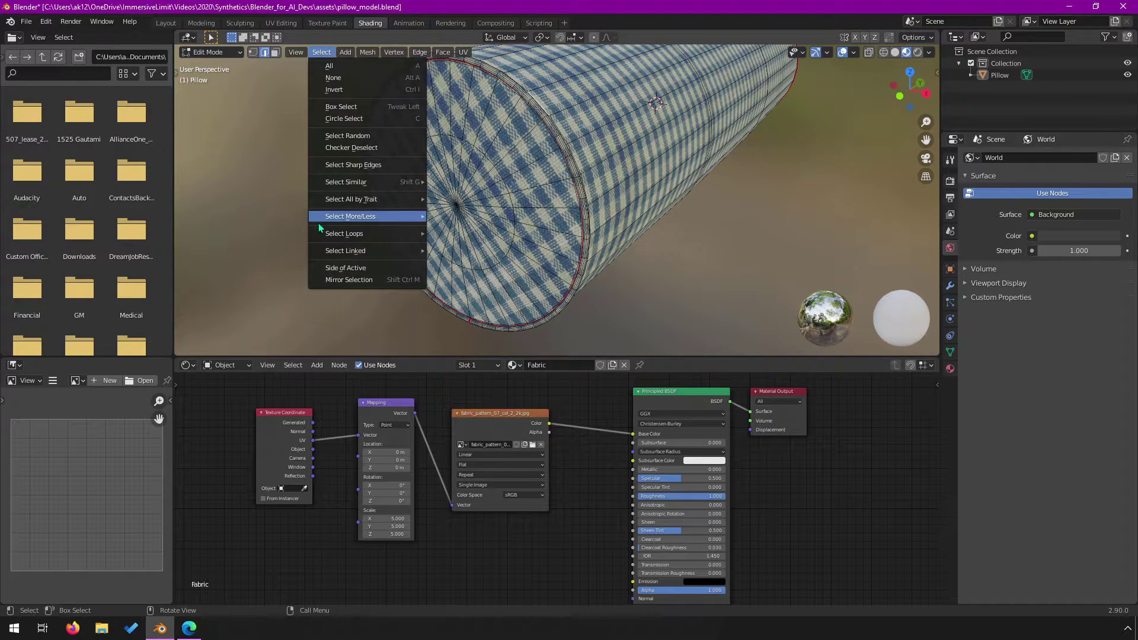
mouse_move(409, 251)
click(456, 251)
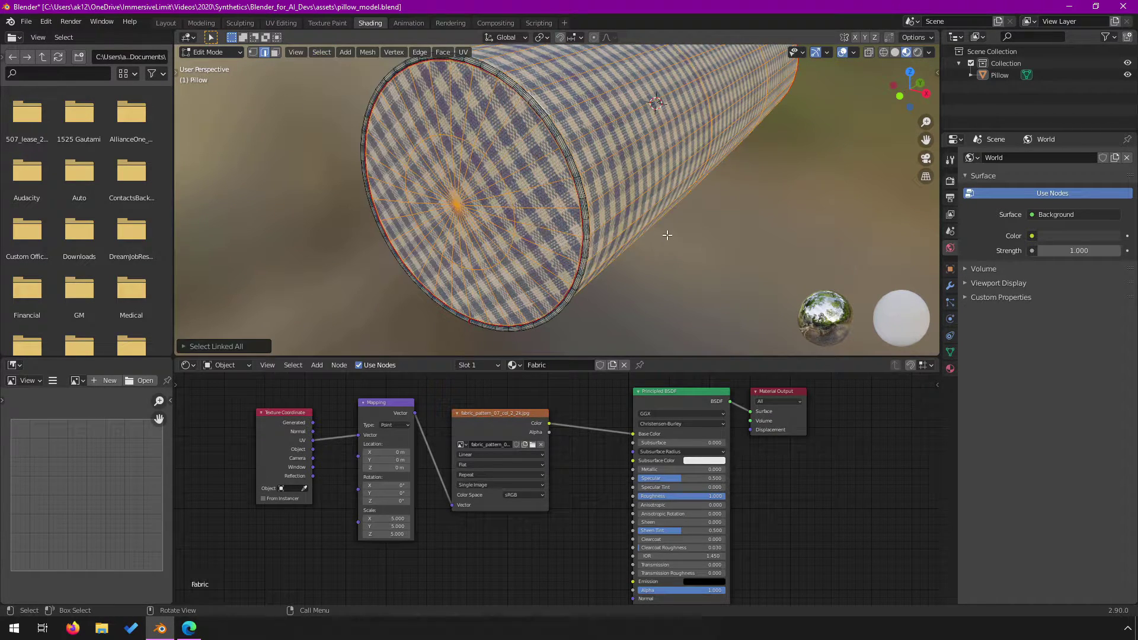
key(alt+a)
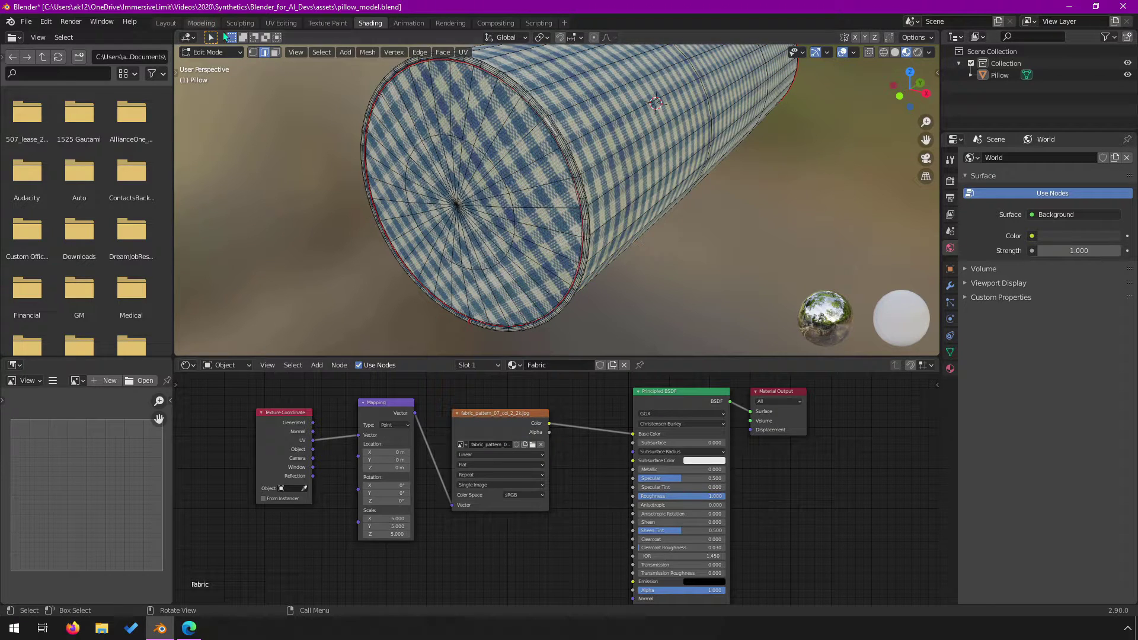
Step: Select the whole trim ring at the pillow's other end with Select Linked and hide it
click(319, 52)
mouse_move(363, 251)
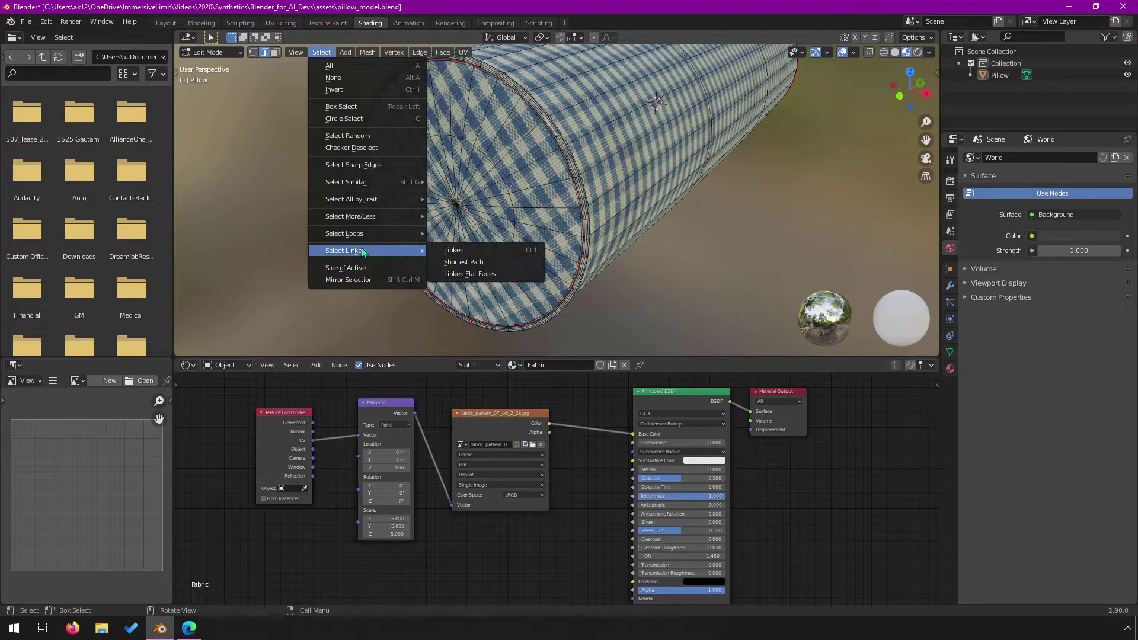
click(469, 251)
key(h)
Step: Try to extend the selection from one radial edge on the end cap using Select Similar by Direction and by Face Angles
middle_drag(648, 208, 671, 222)
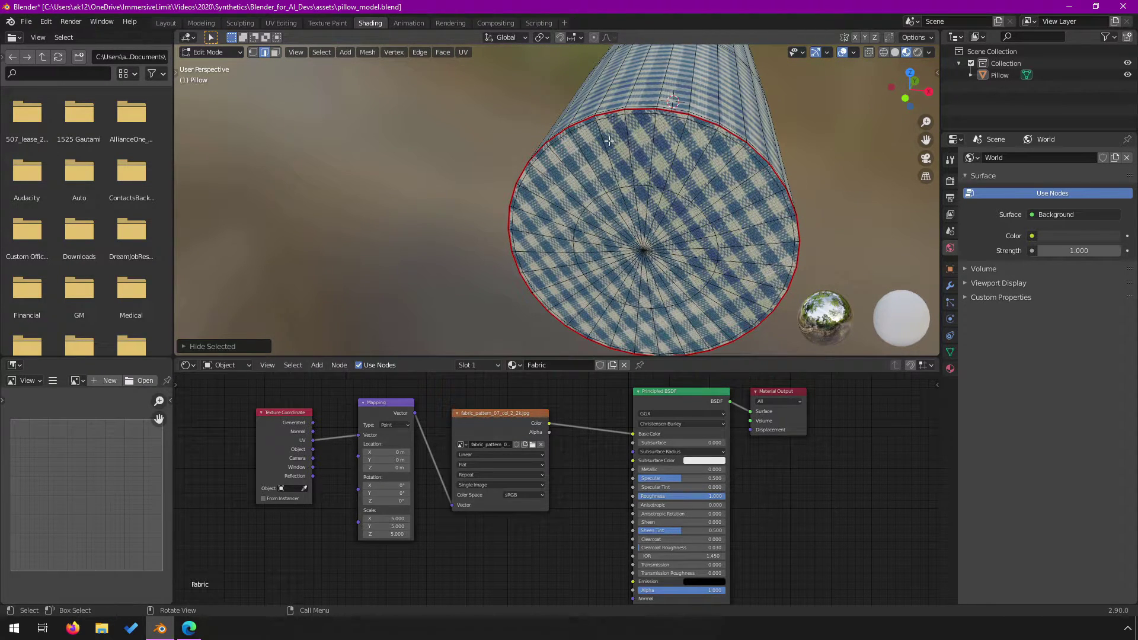
click(616, 161)
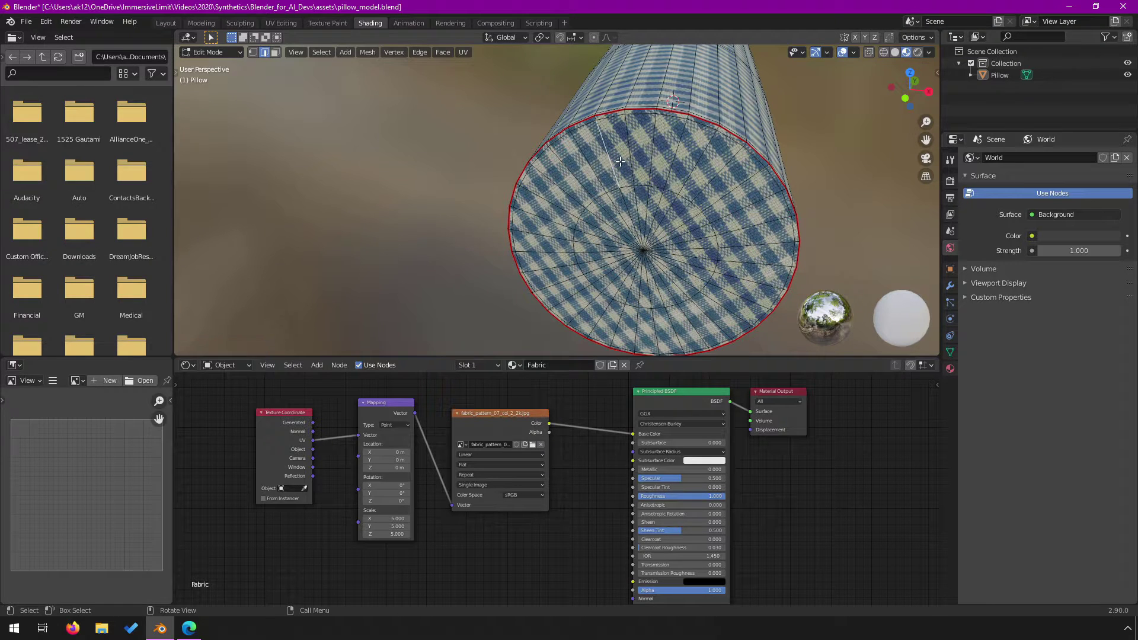
click(323, 51)
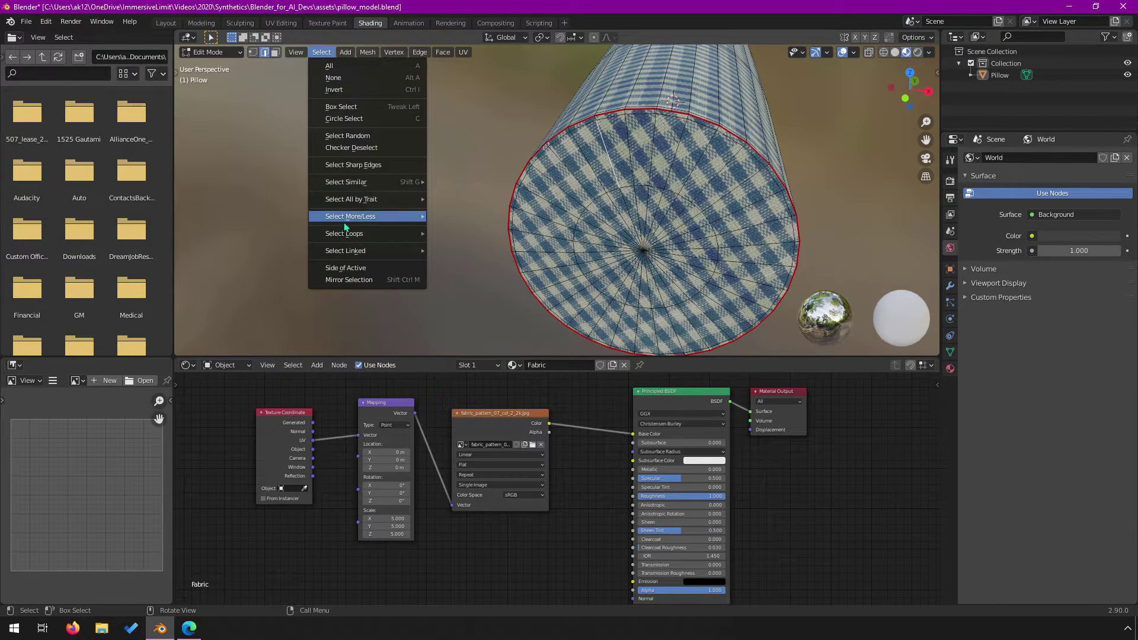
mouse_move(349, 234)
mouse_move(361, 181)
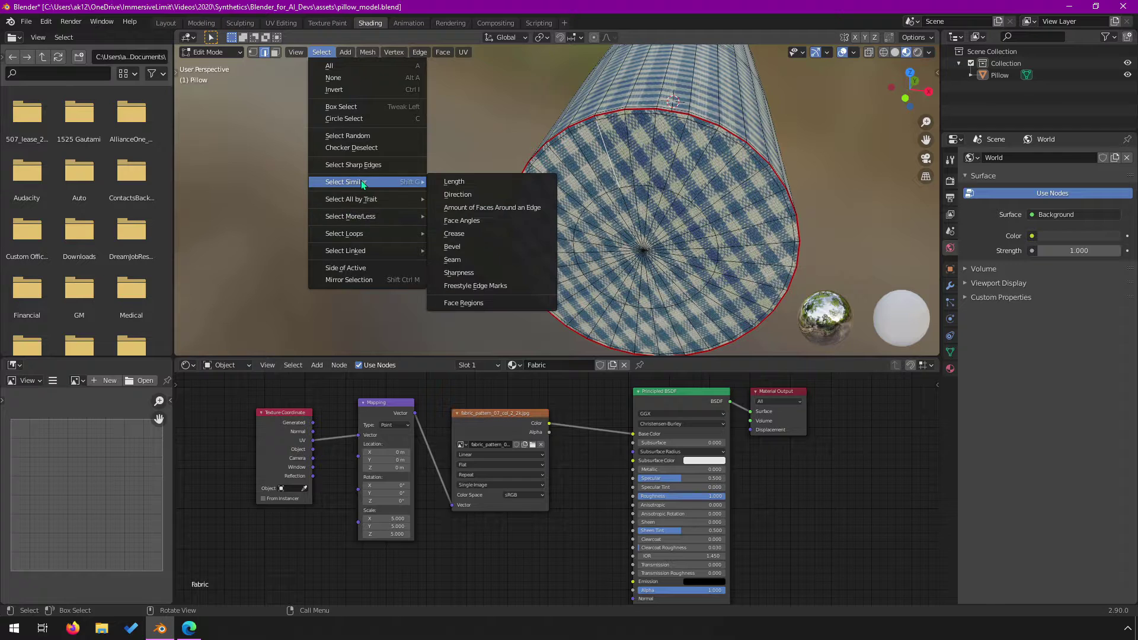
click(456, 194)
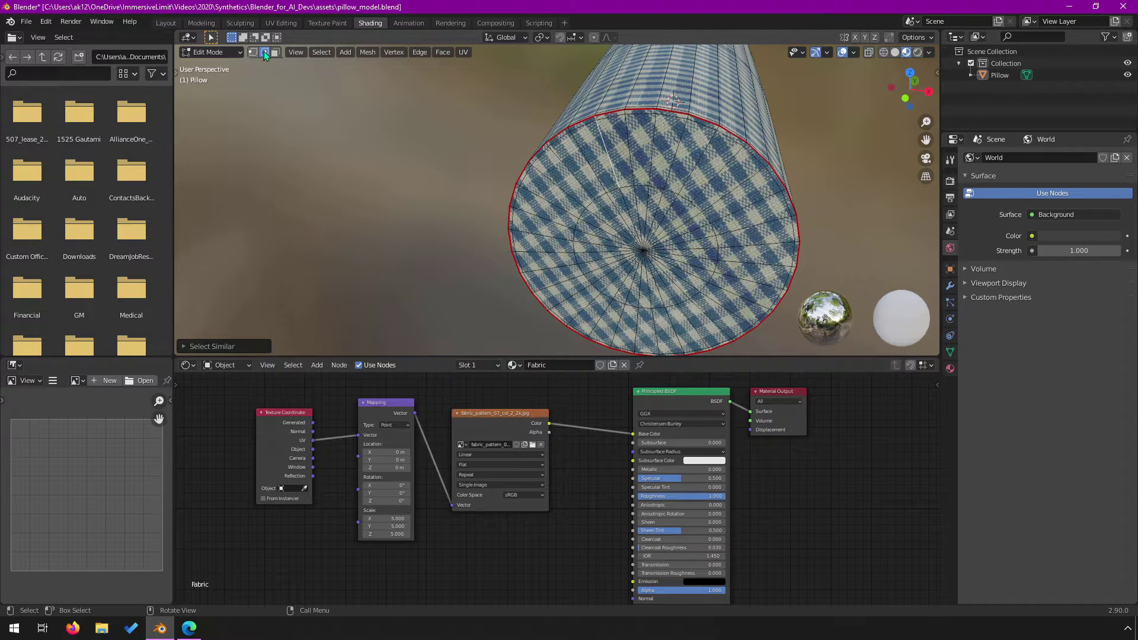
click(321, 52)
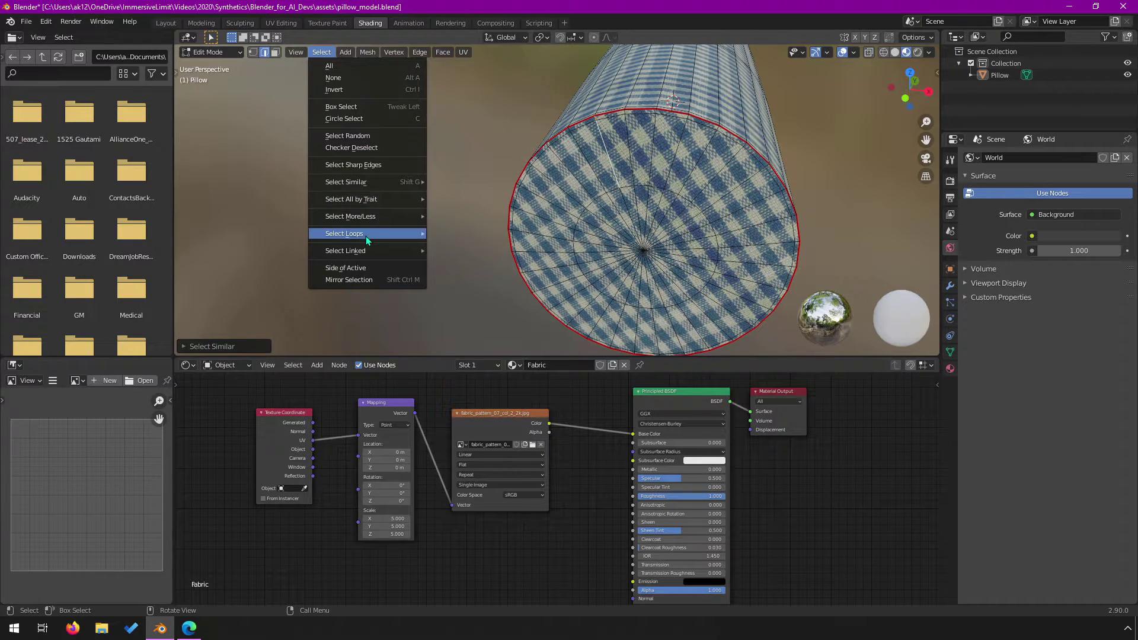
mouse_move(369, 196)
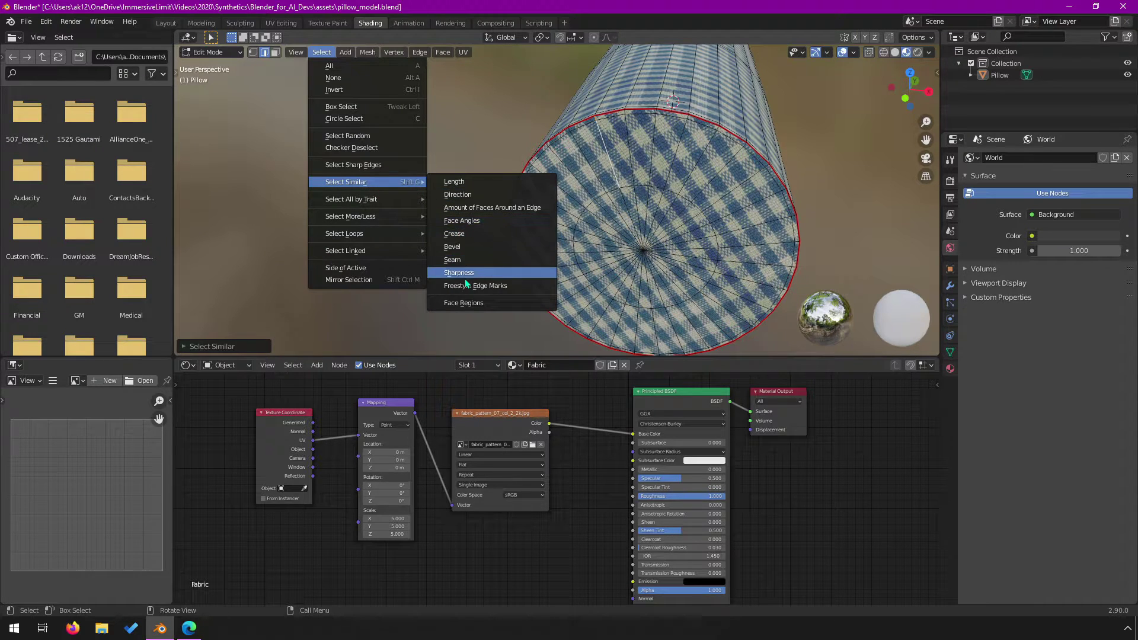
click(462, 223)
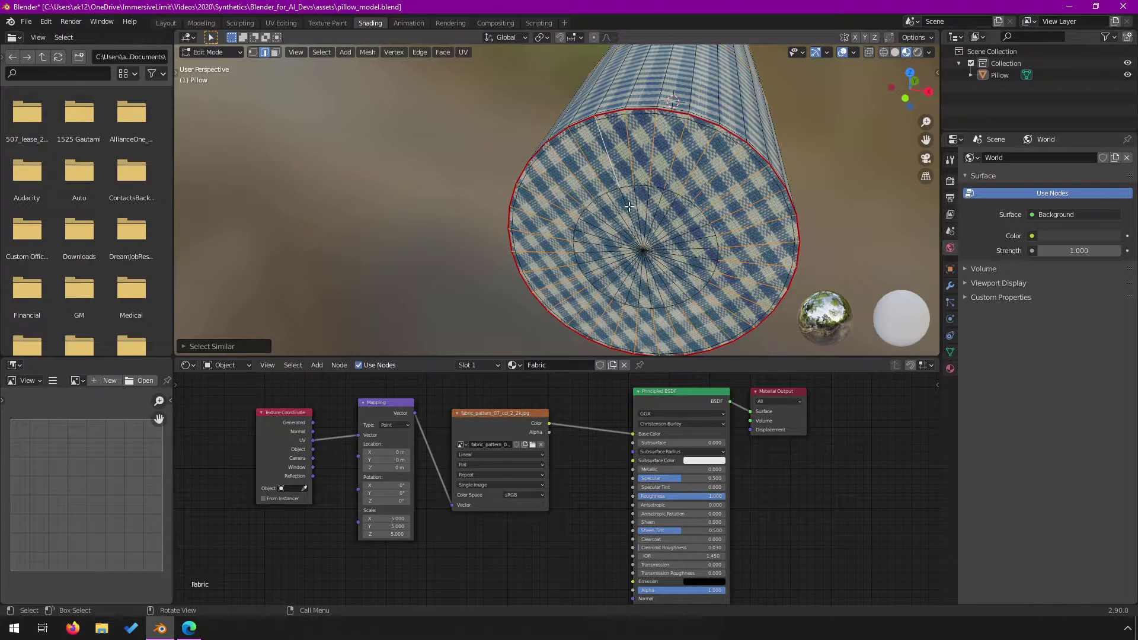
Step: Try circle-selecting the end cap's faces in face select mode, deselect a patch of them, and clear the selection
key(3)
click(652, 156)
key(c)
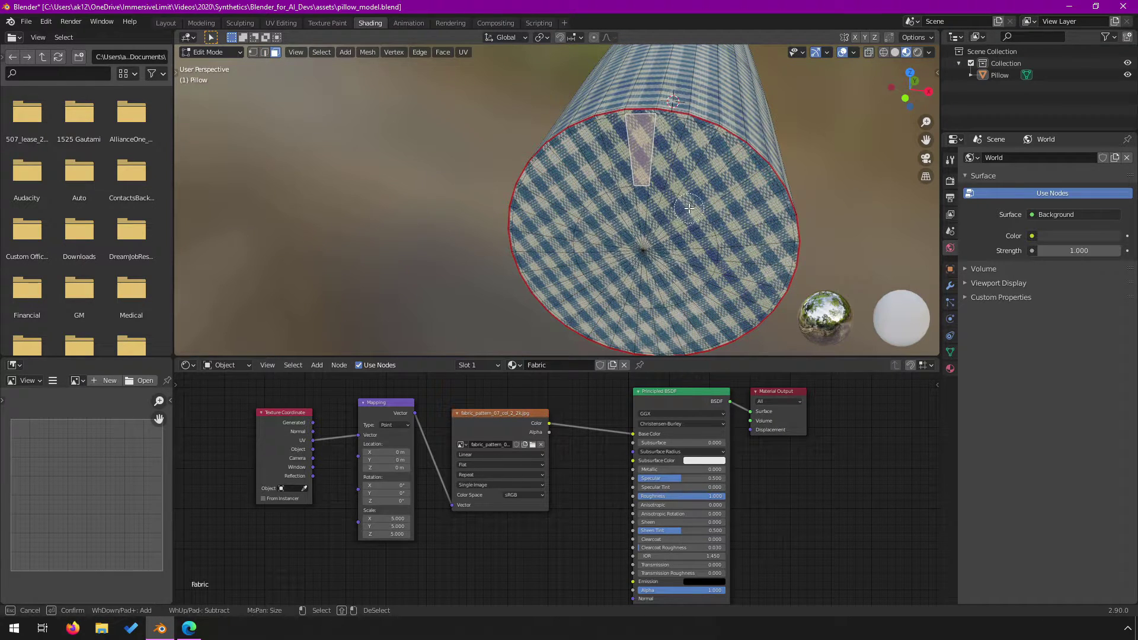
mouse_move(705, 260)
mouse_down()
mouse_move(579, 224)
mouse_move(658, 275)
mouse_move(681, 223)
mouse_move(630, 203)
mouse_move(550, 237)
mouse_move(568, 269)
mouse_move(656, 303)
mouse_move(715, 297)
mouse_move(735, 272)
mouse_up()
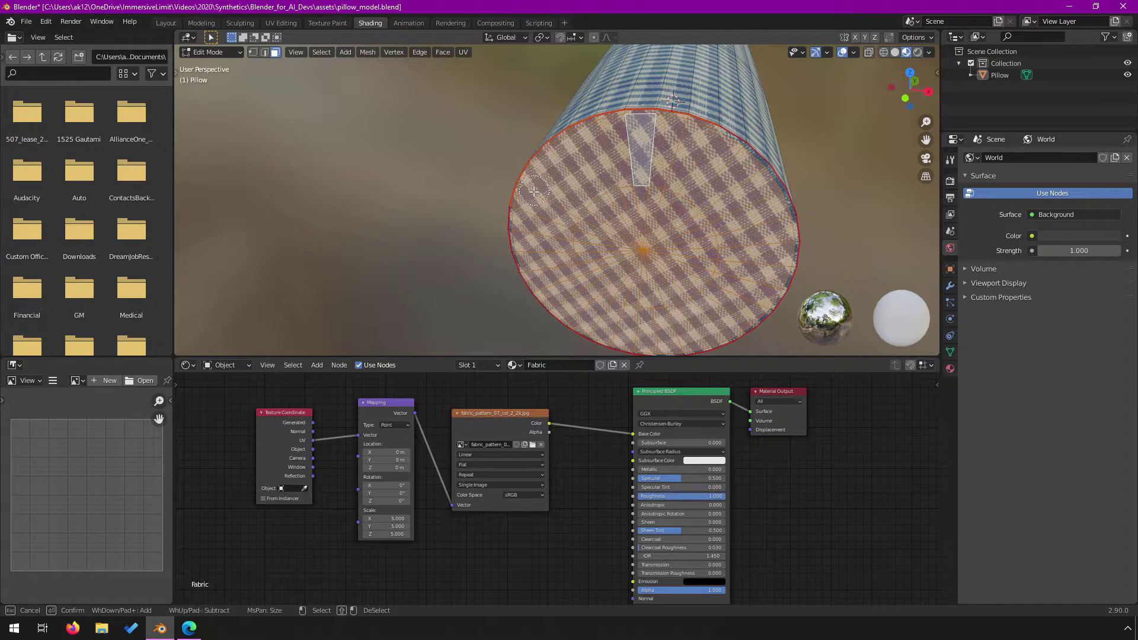
mouse_move(514, 192)
shift+mouse_down()
mouse_move(590, 205)
mouse_move(575, 141)
shift+mouse_up()
key(Escape)
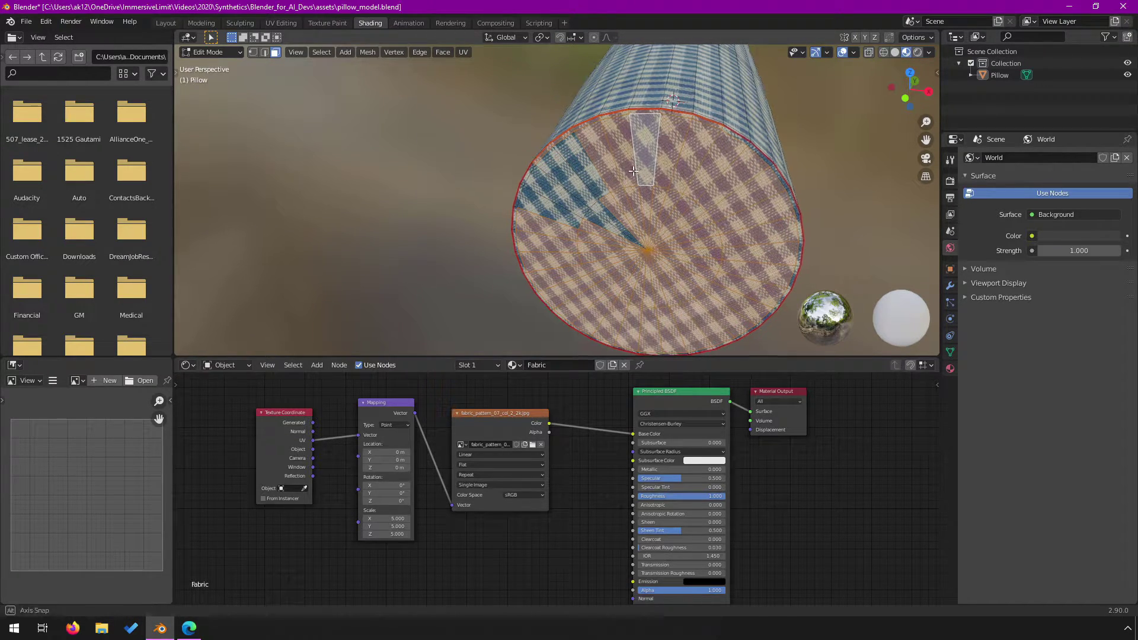
key(alt+a)
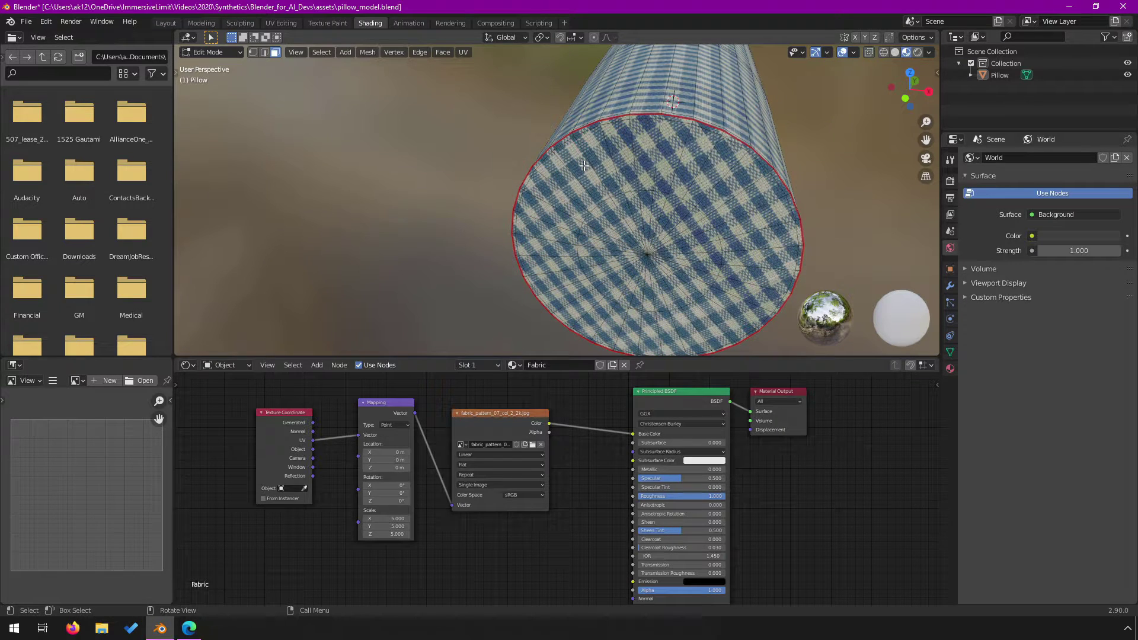
scroll(724, 223, up, 3)
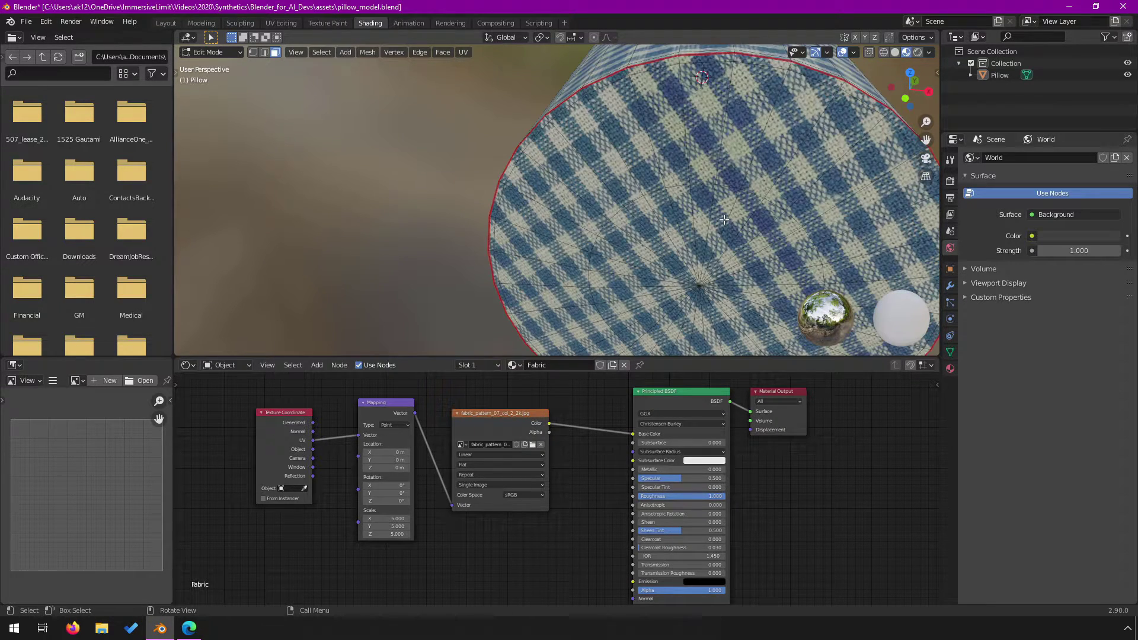
Step: Switch the viewport to solid shading, circle-select the near end cap's centre faces, and grow the selection twice to cover the whole cap
click(896, 52)
mouse_move(740, 151)
middle_down()
mouse_move(719, 153)
mouse_move(862, 103)
middle_up()
middle_drag(554, 160, 557, 202)
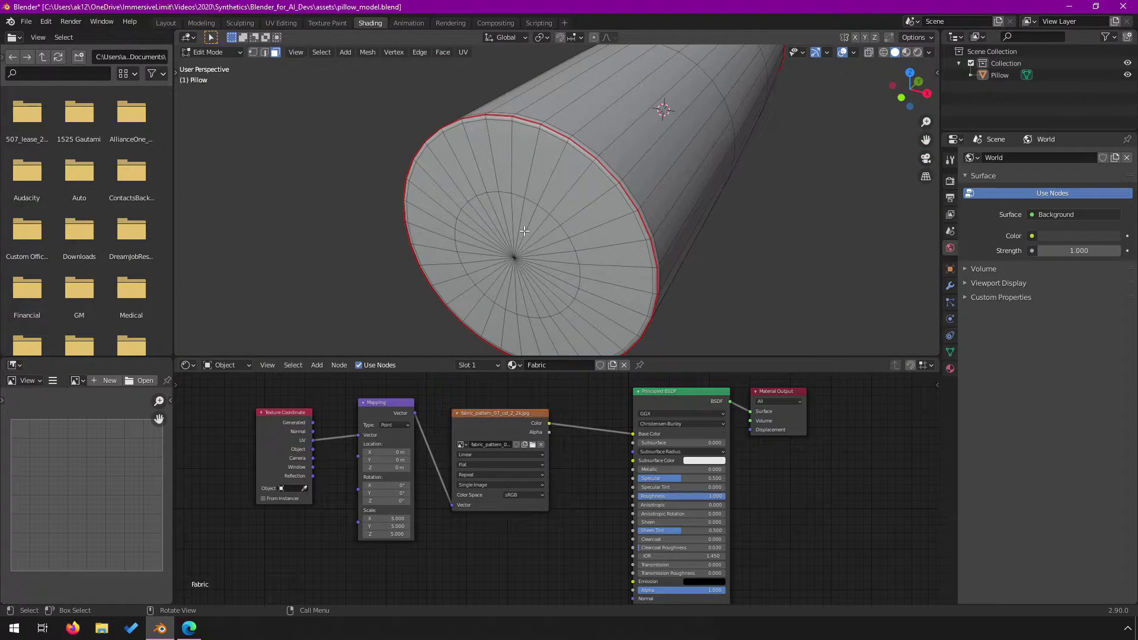
key(c)
click(520, 258)
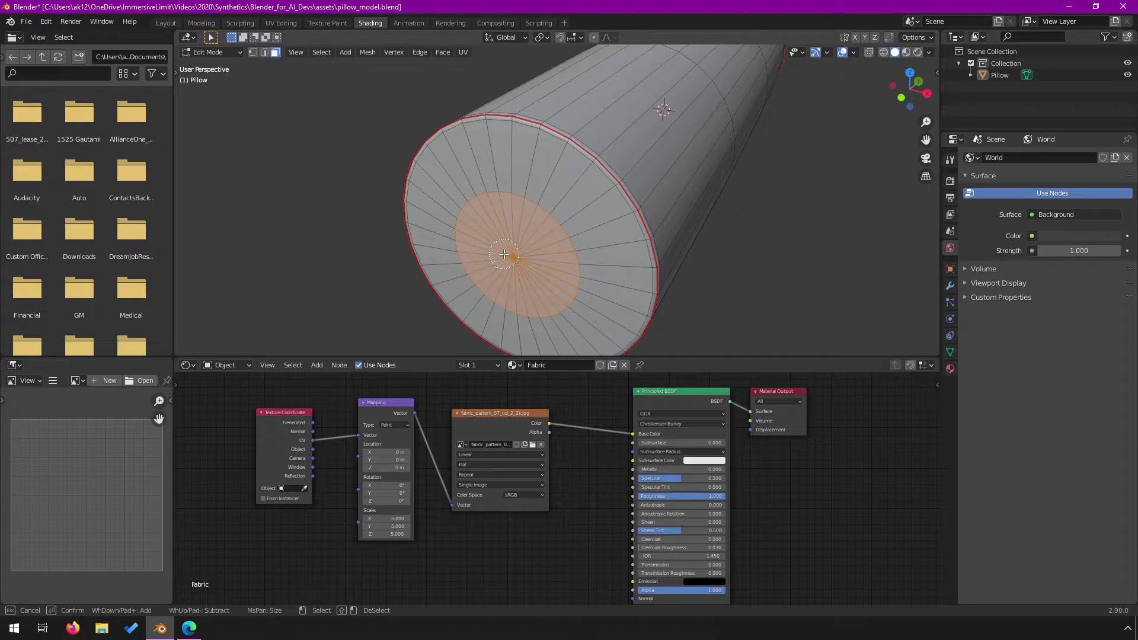
right_click(504, 255)
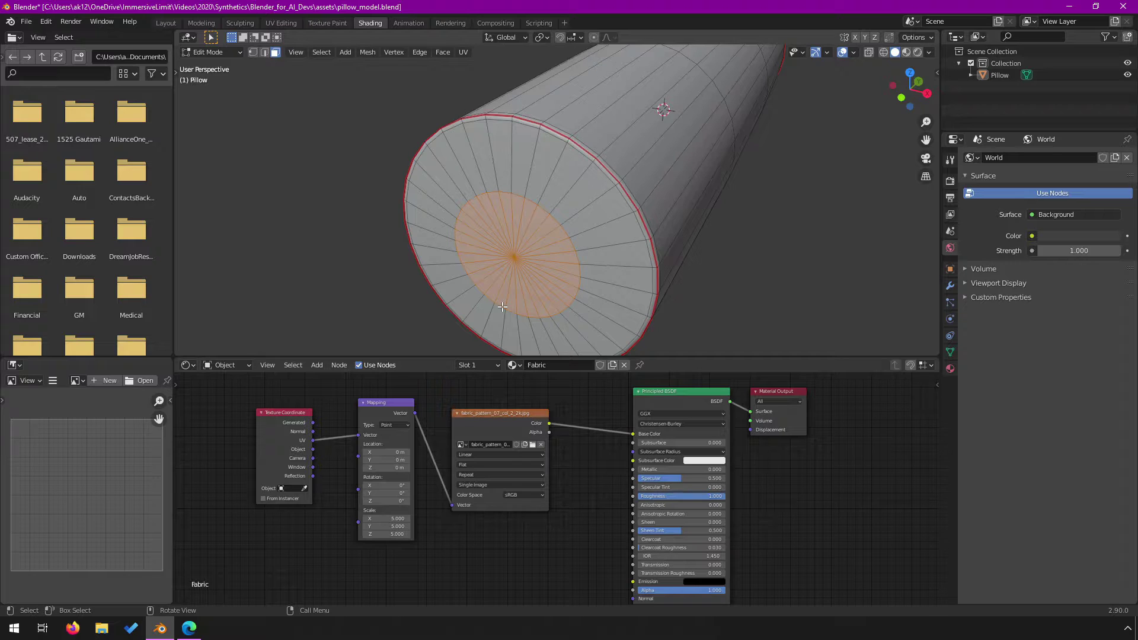
key(ctrl+KP_Add)
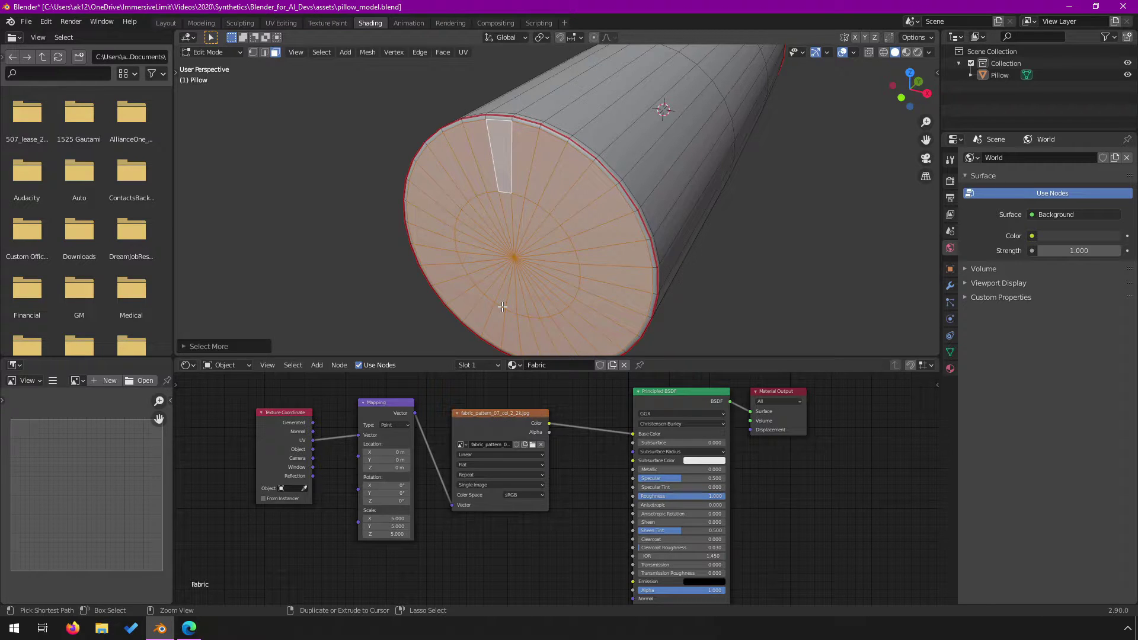
key(ctrl+KP_Add)
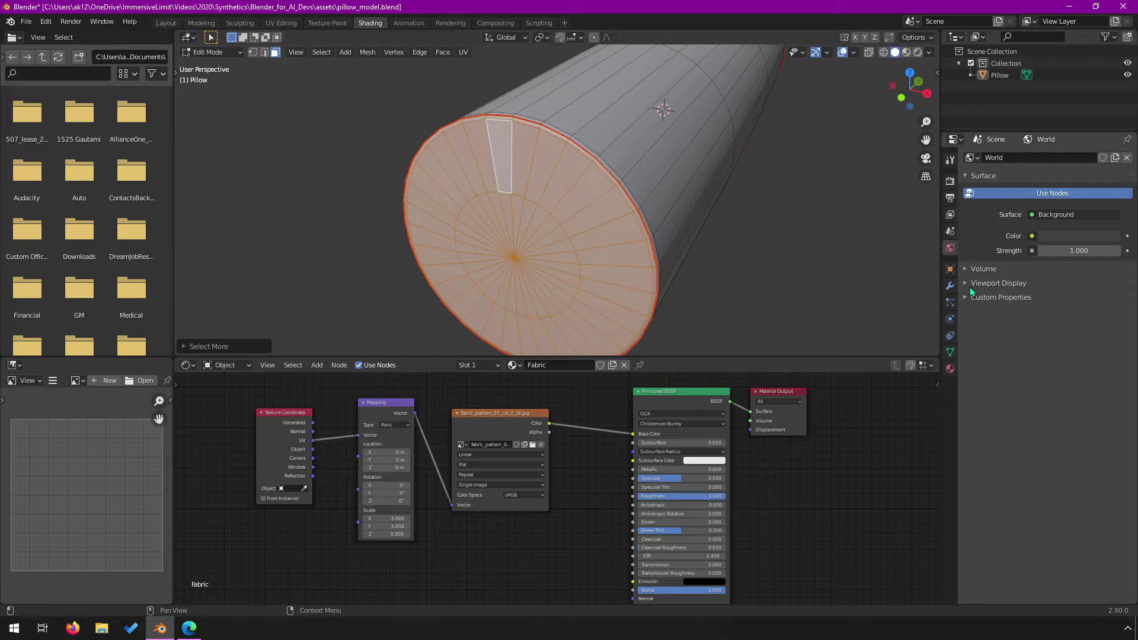
Step: Add a second material slot to the pillow and create a new material named Fabric2 in it
click(950, 368)
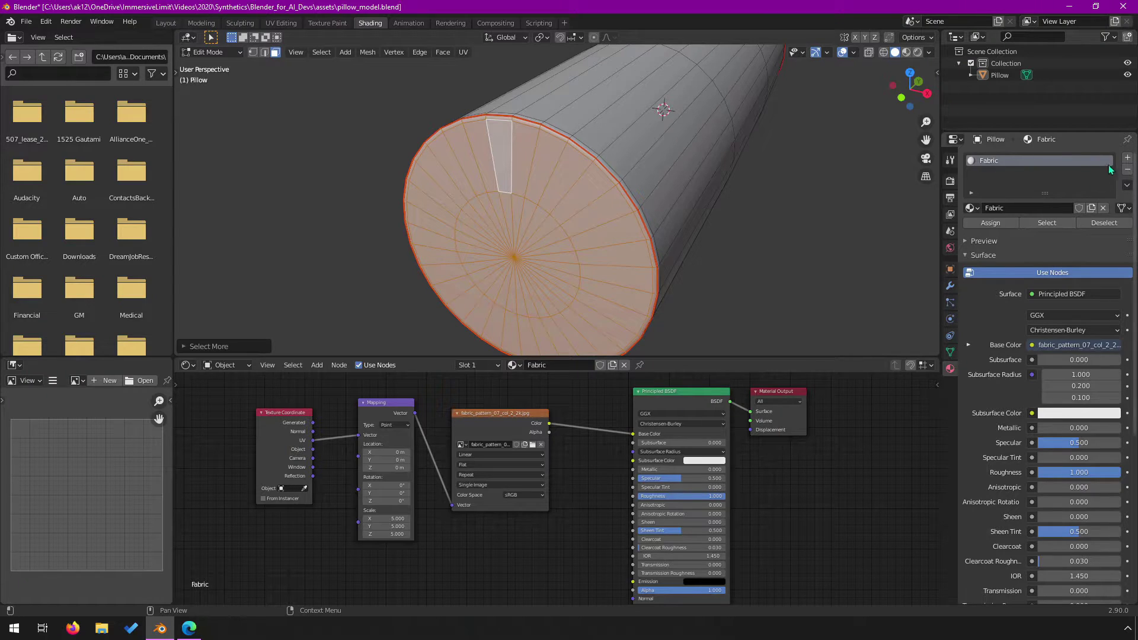
click(1128, 158)
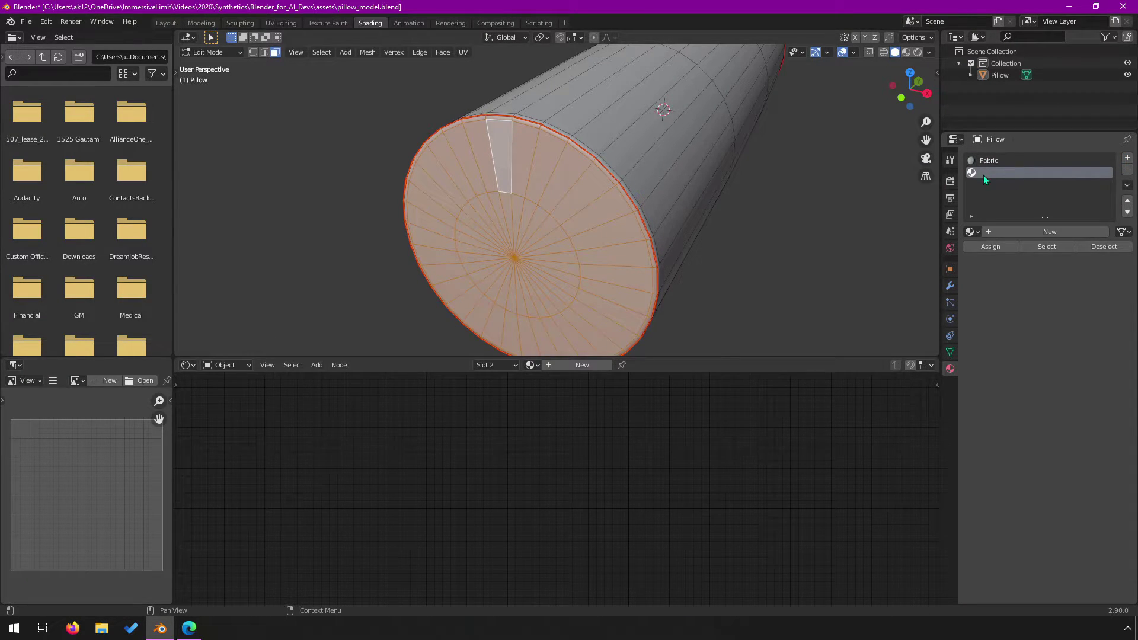
click(994, 231)
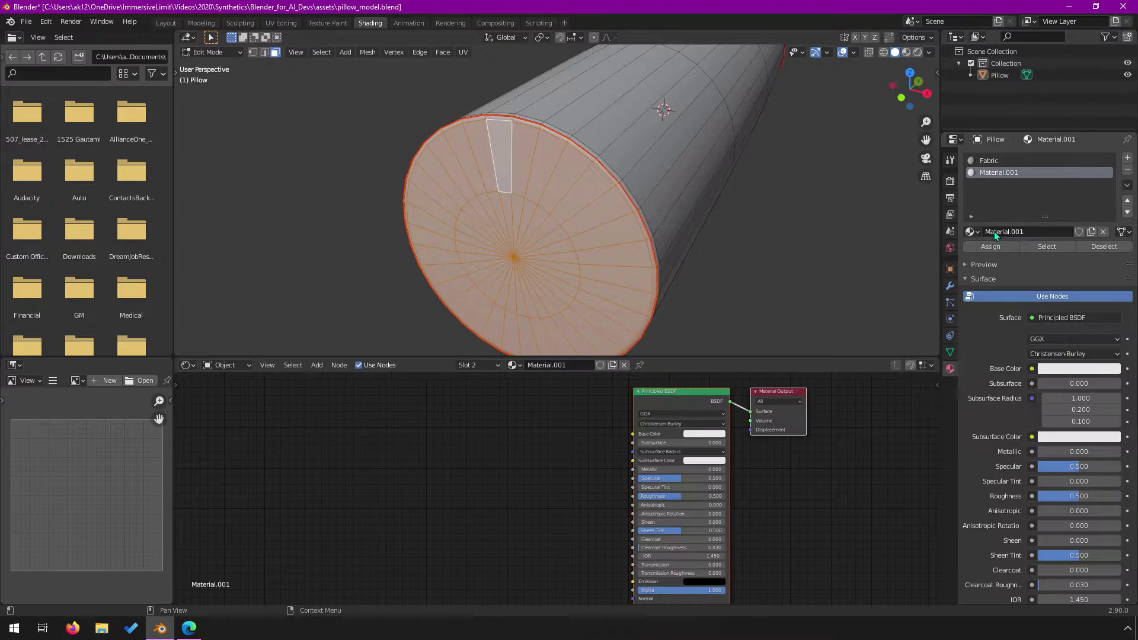
click(1040, 236)
text(Fac)
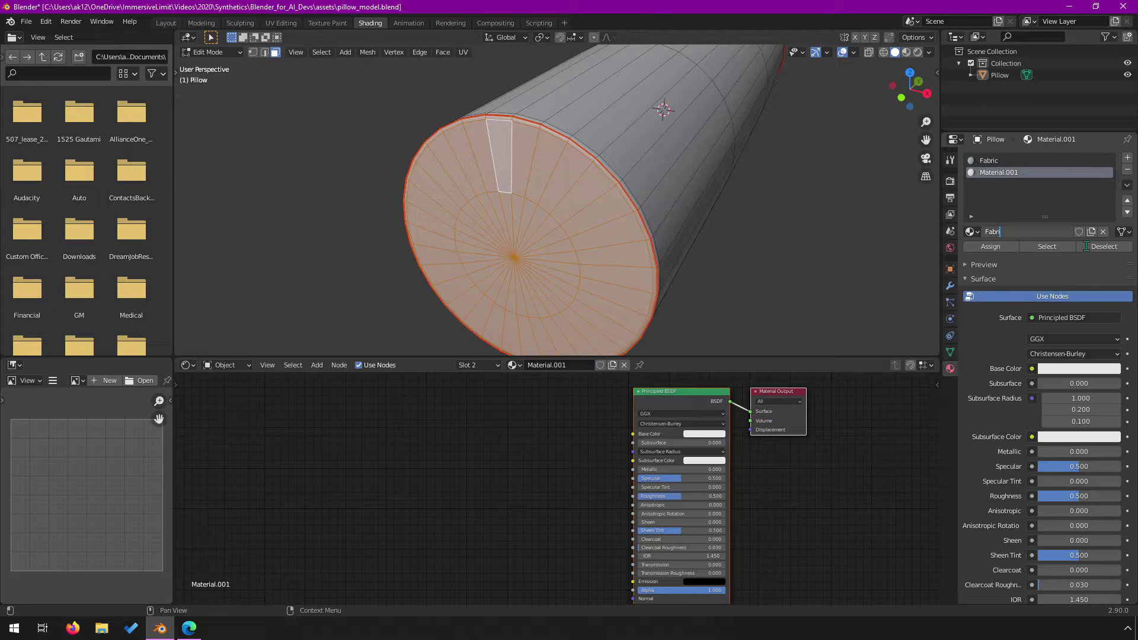
text(ric2)
key(Return)
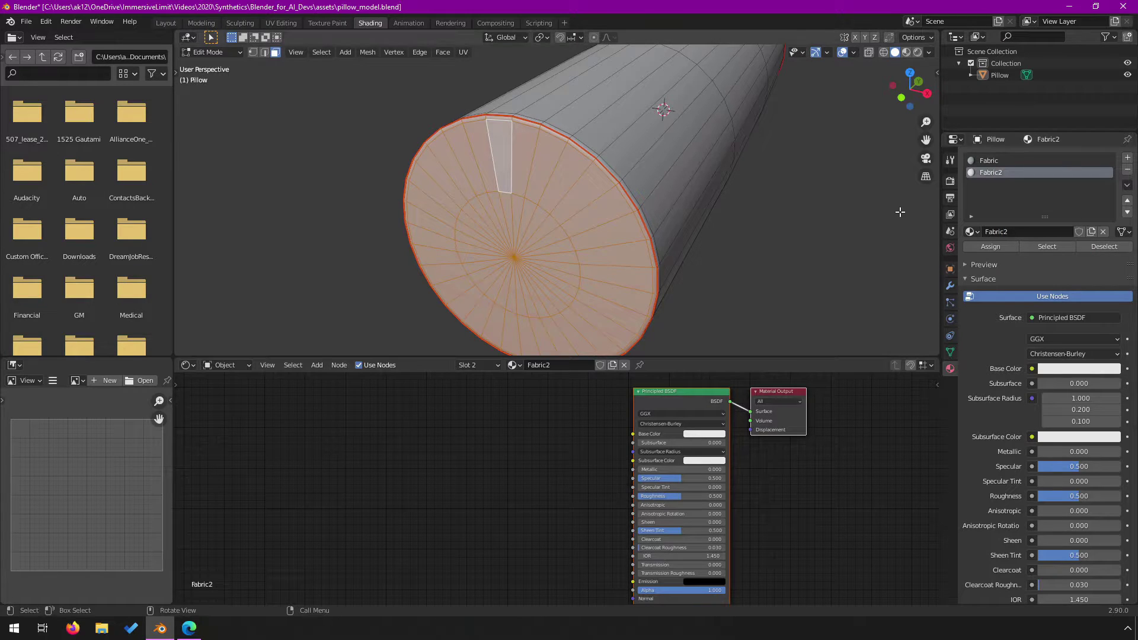
Step: Assign Fabric2 to the selected end cap faces and display the viewport in Material Preview shading
click(996, 252)
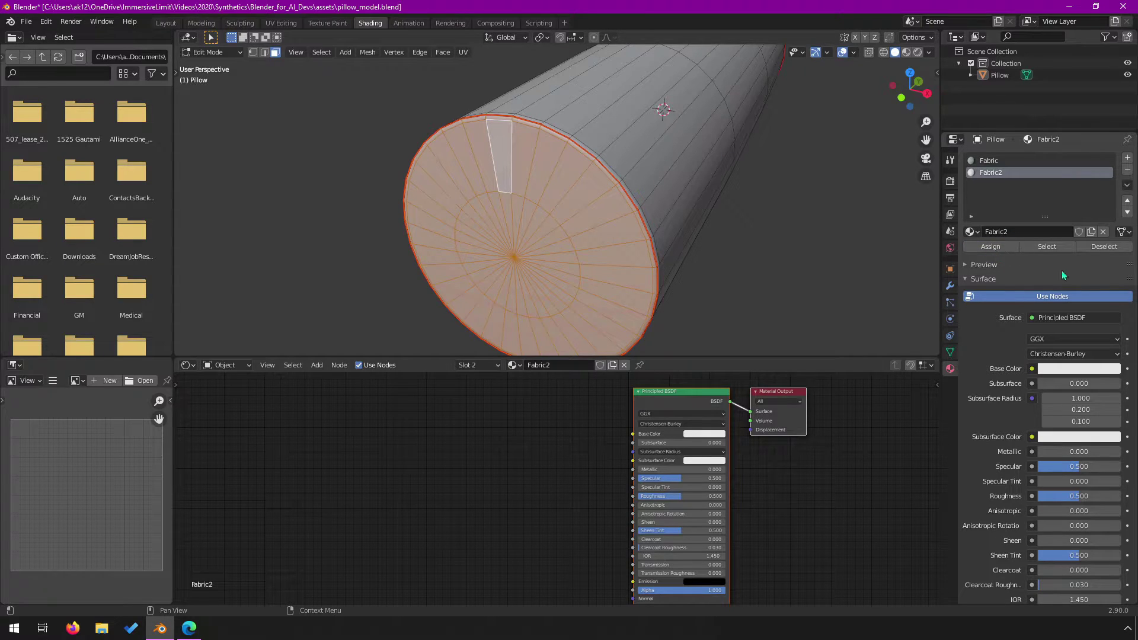
click(906, 52)
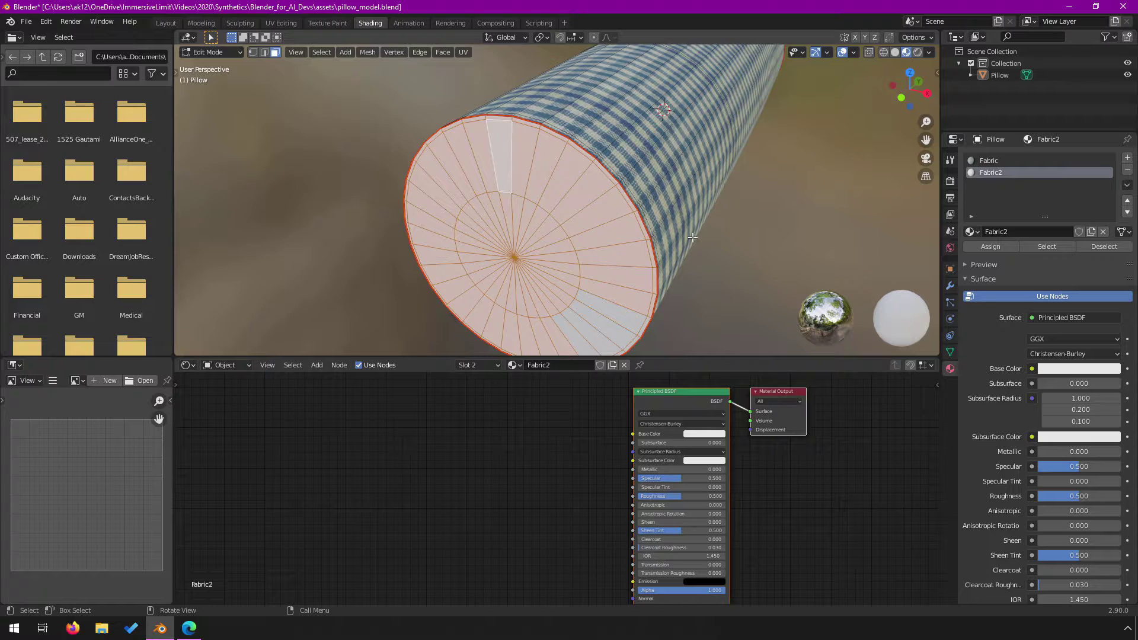
click(509, 436)
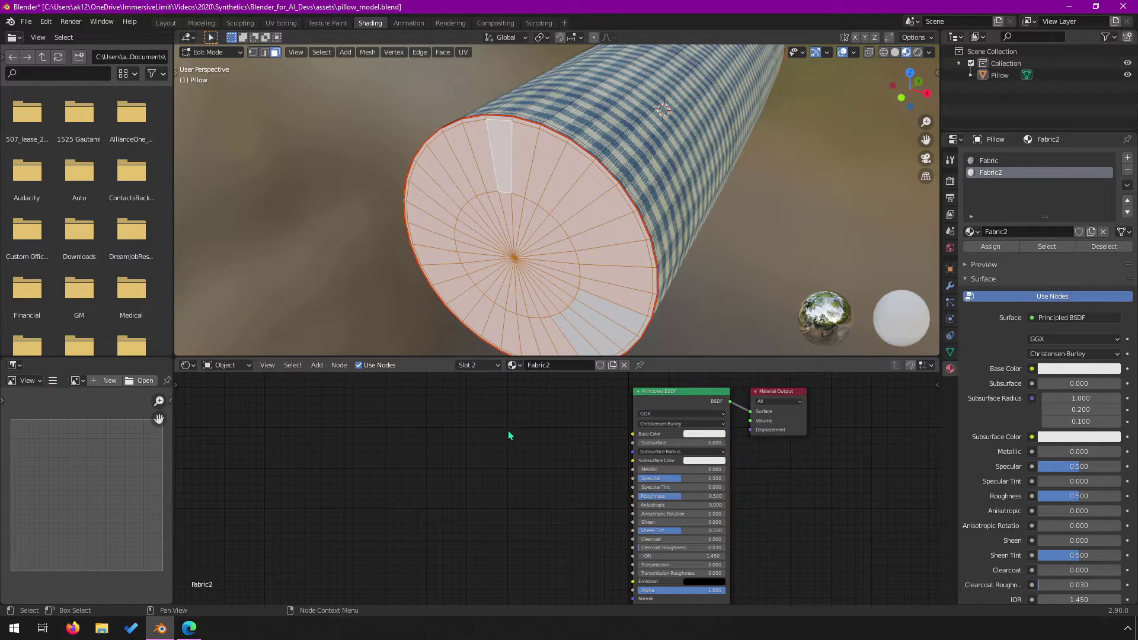
Step: Add an Image Texture node to Fabric2 and load fabric_pattern_07_col_1_2k.jpg from the fabric_pattern_07_2k_jpg folder in Downloads
click(307, 364)
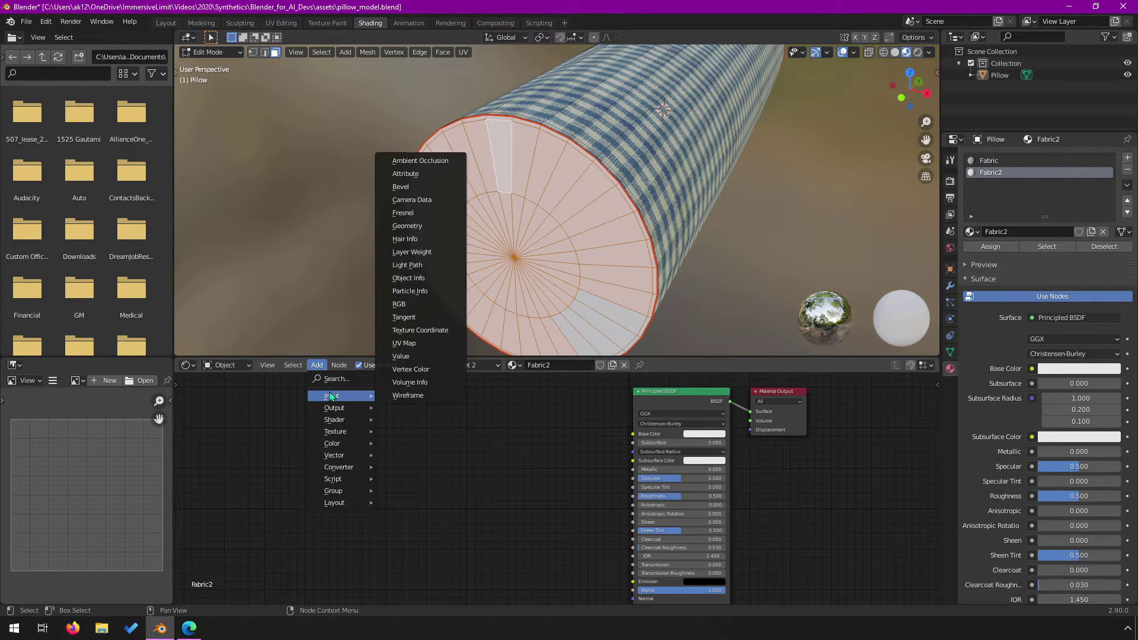
key(Escape)
click(317, 365)
mouse_move(341, 432)
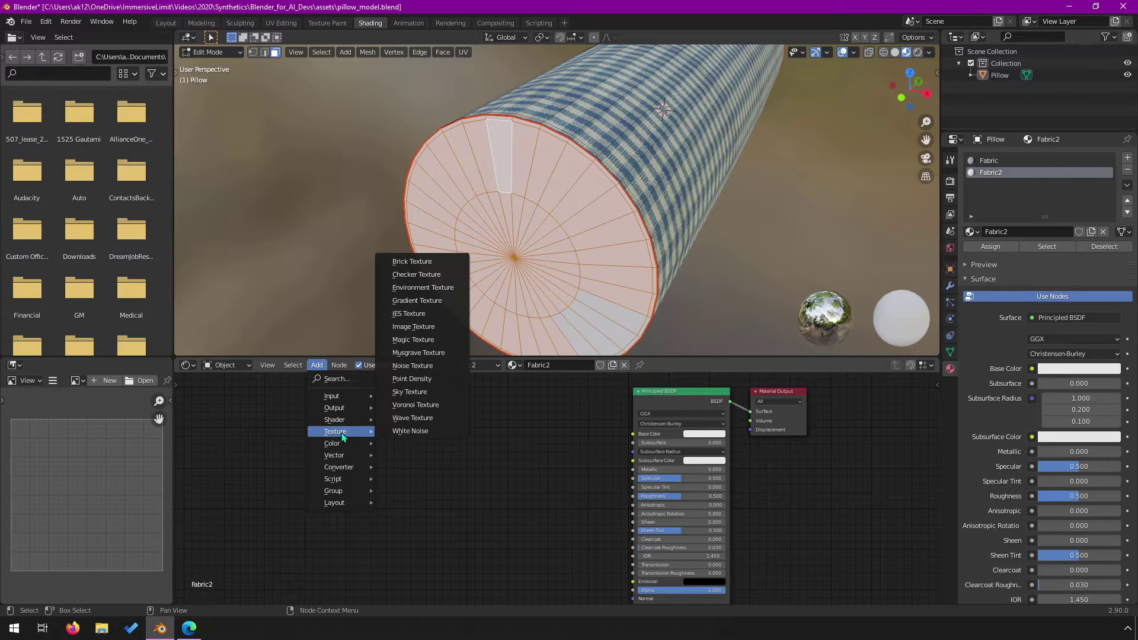
click(415, 326)
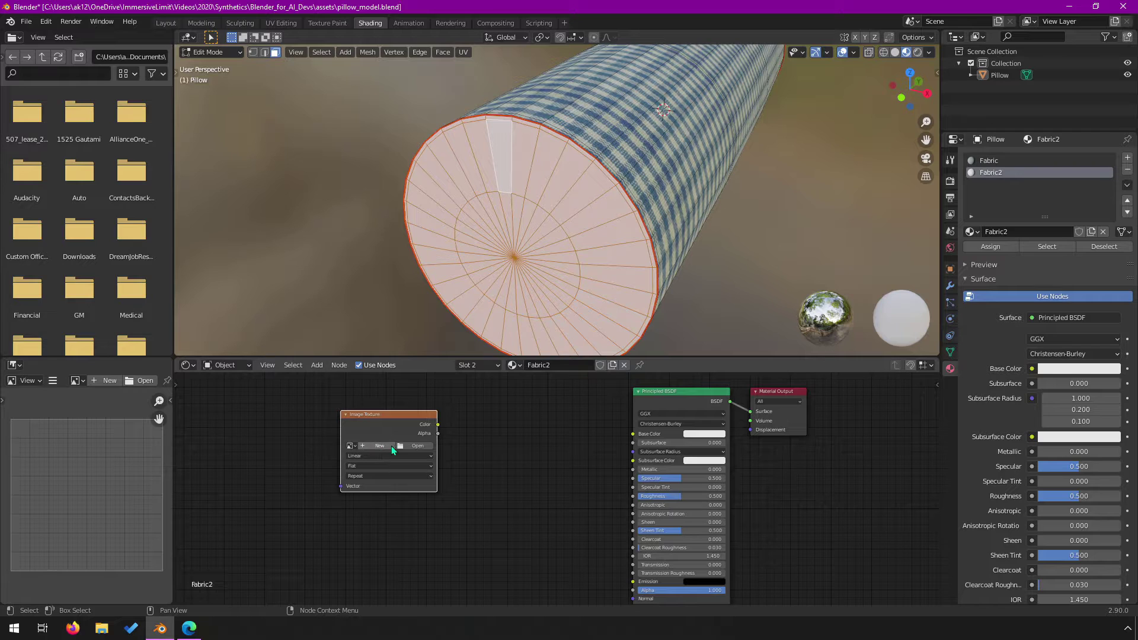
click(417, 446)
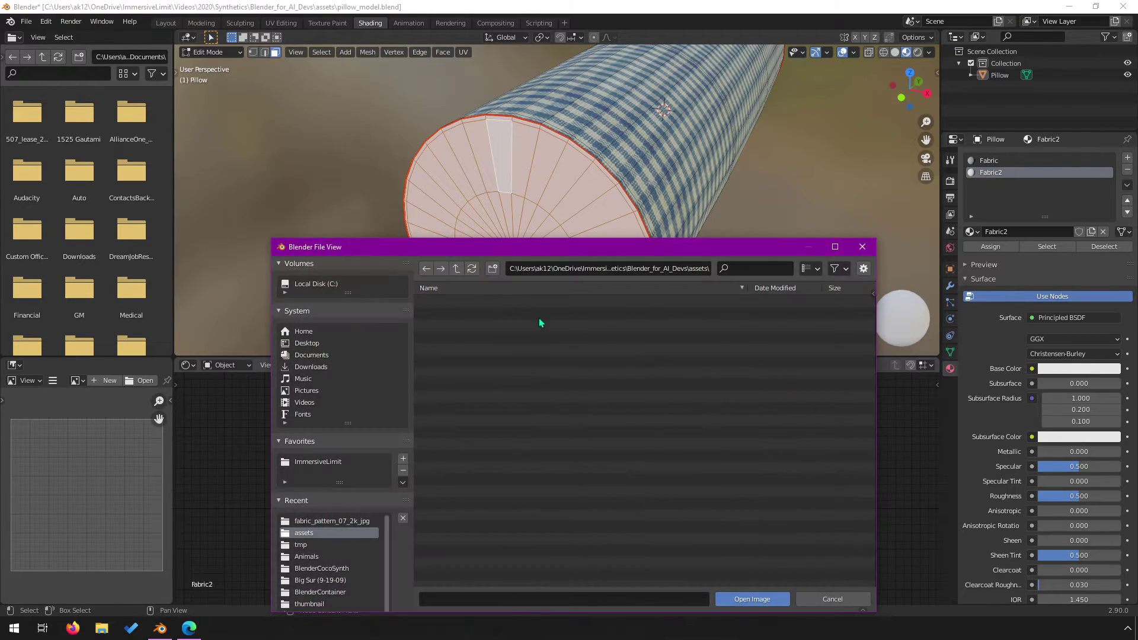
click(311, 367)
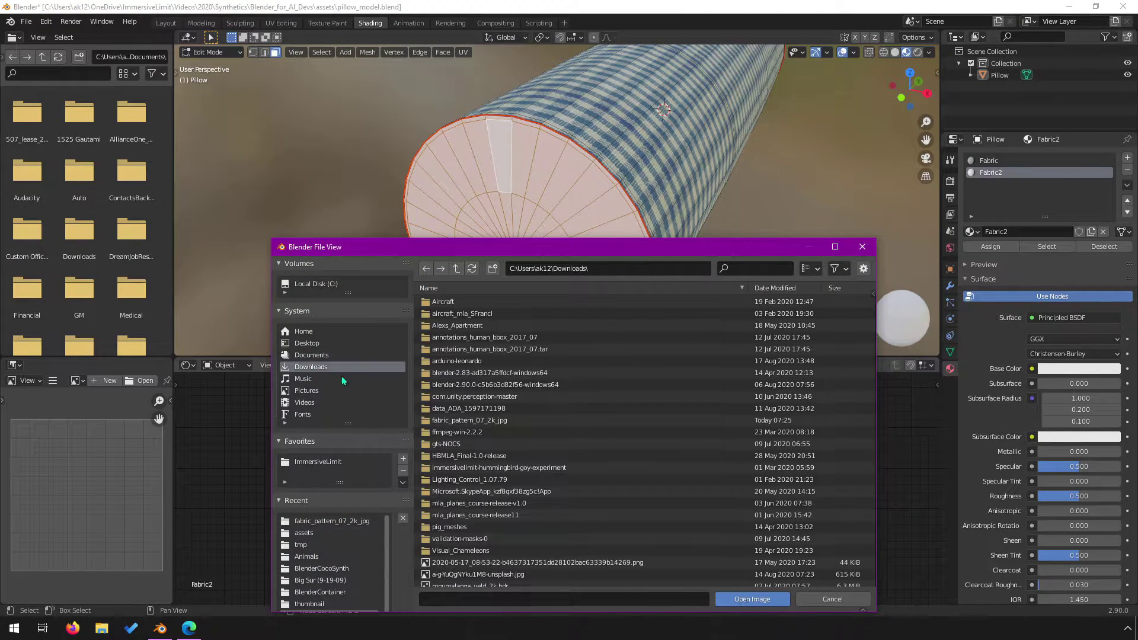
double_click(453, 422)
click(474, 313)
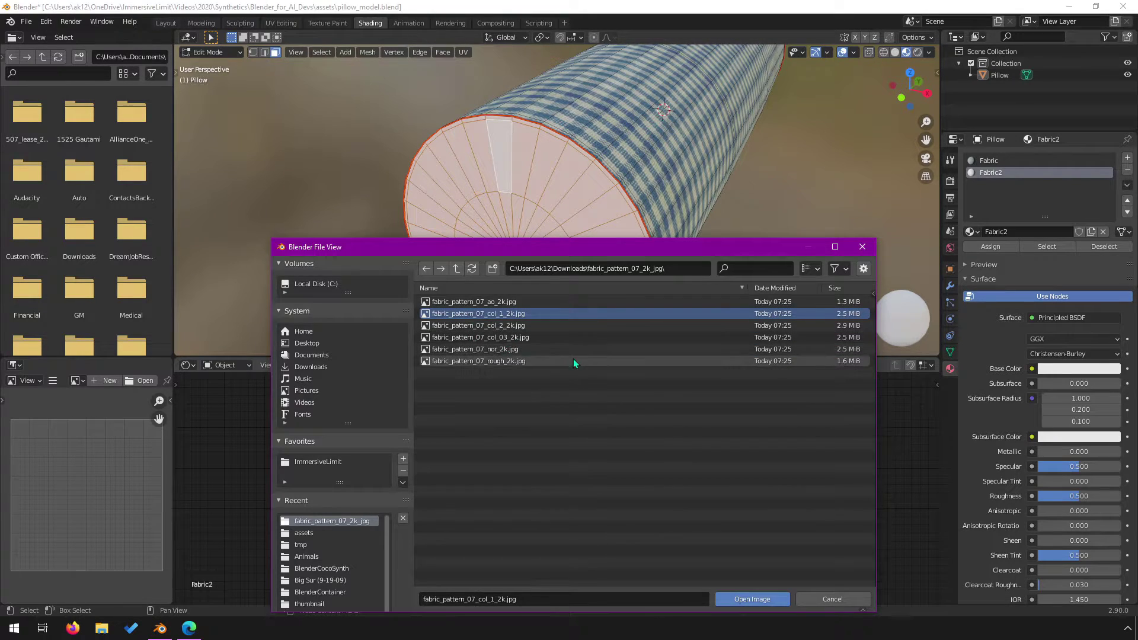
click(751, 599)
drag(407, 415, 356, 410)
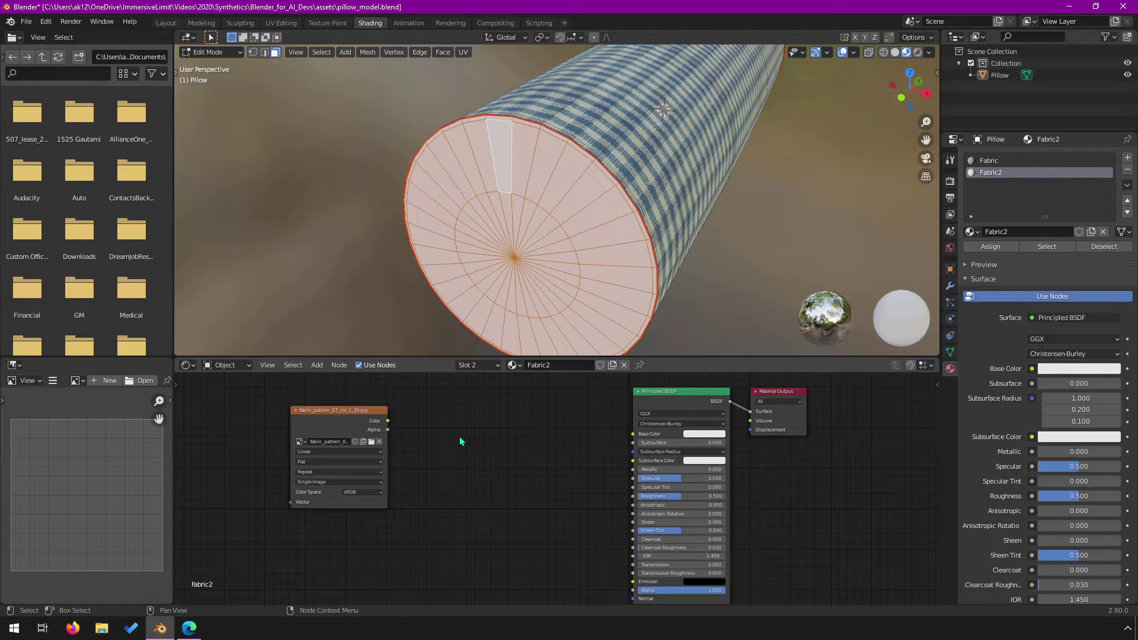
Step: Add a Mapping node before the image texture and connect its Vector output to the texture's Vector input
click(317, 366)
click(333, 378)
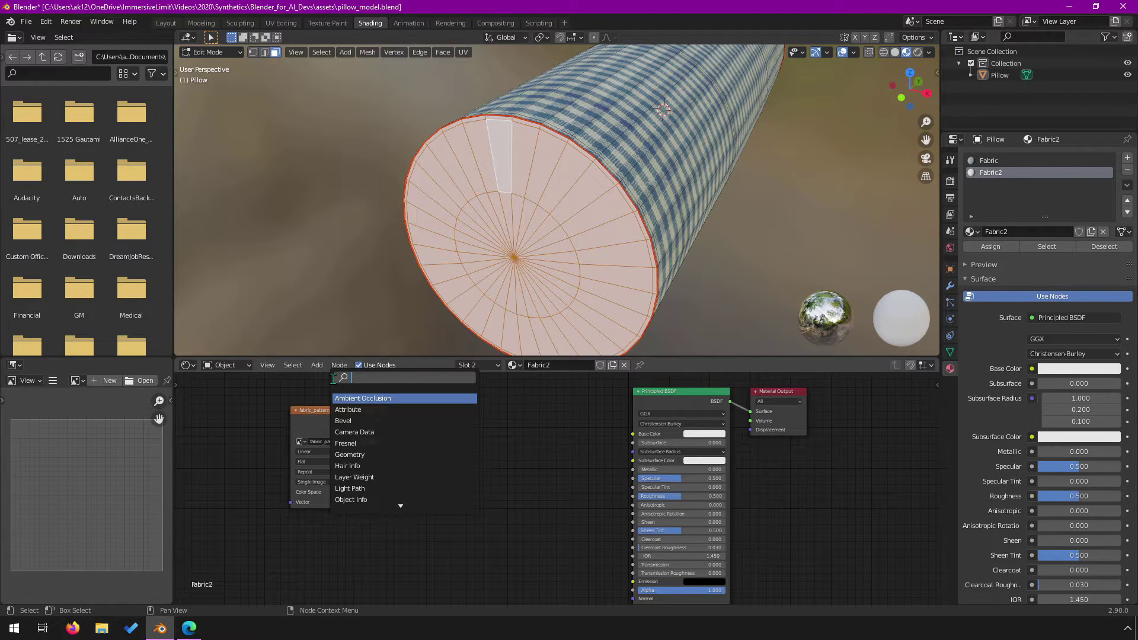
text(mapping)
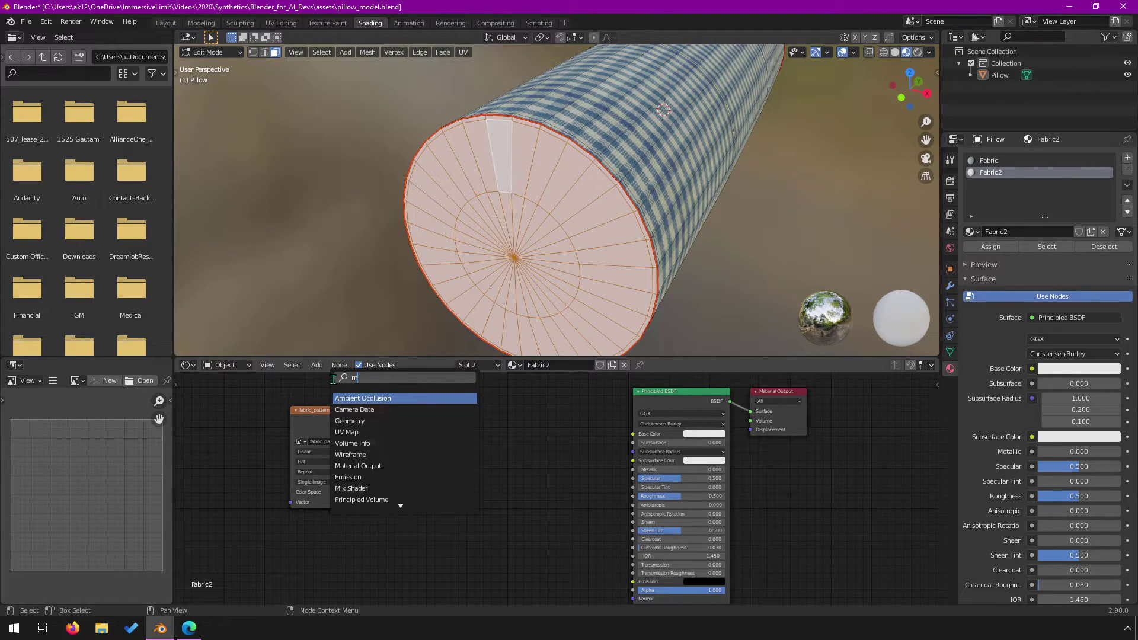
key(Return)
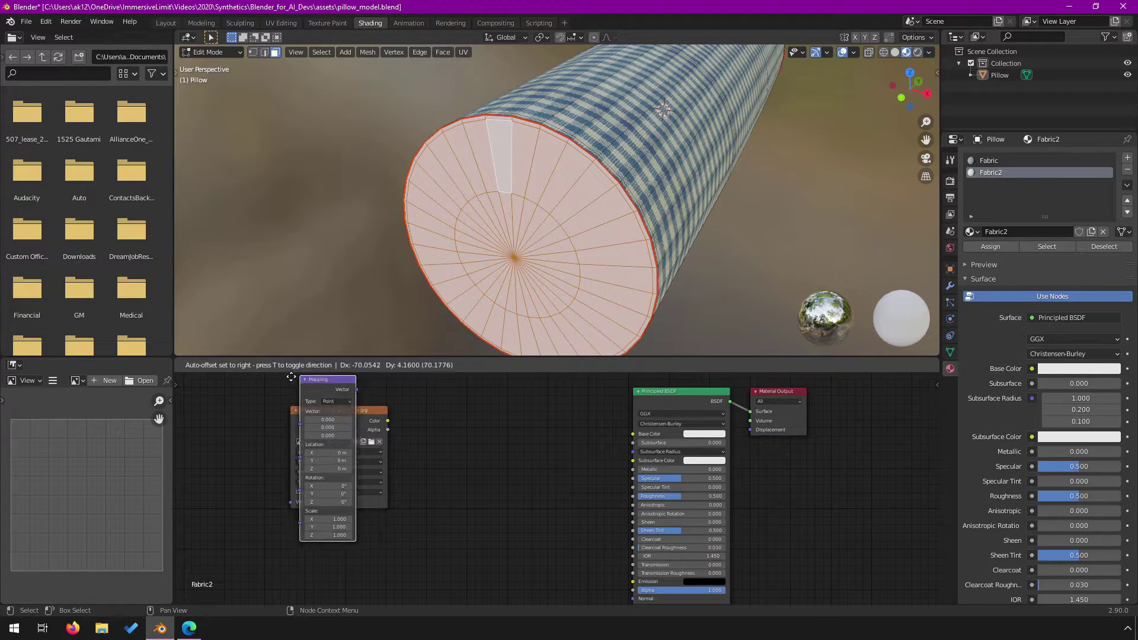
click(235, 401)
drag(330, 415, 454, 416)
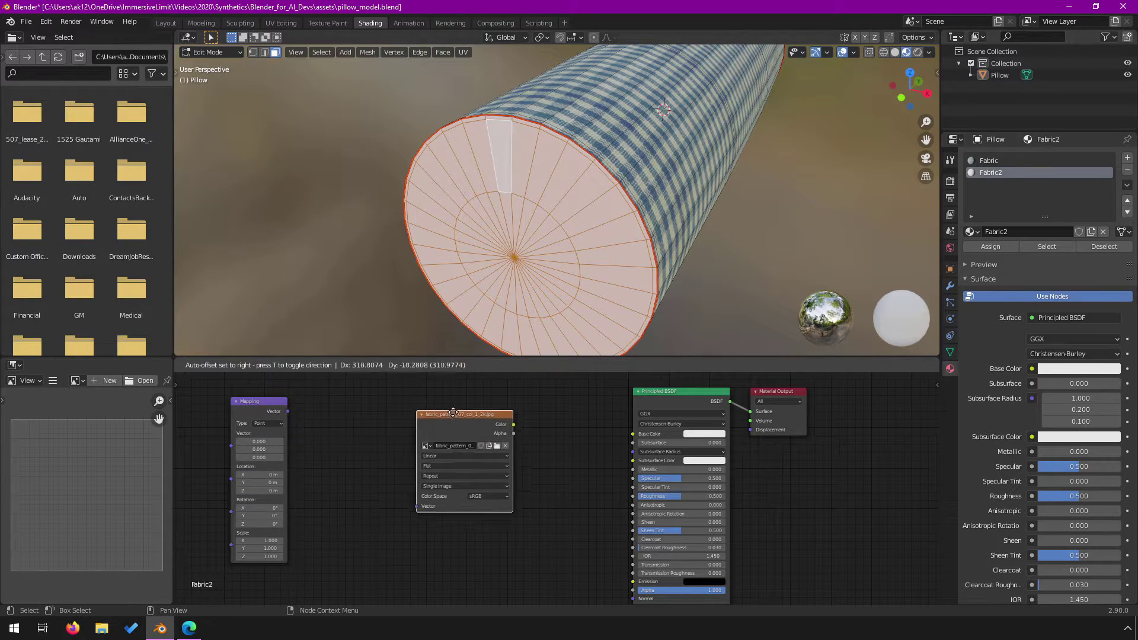
drag(251, 408, 415, 503)
click(254, 435)
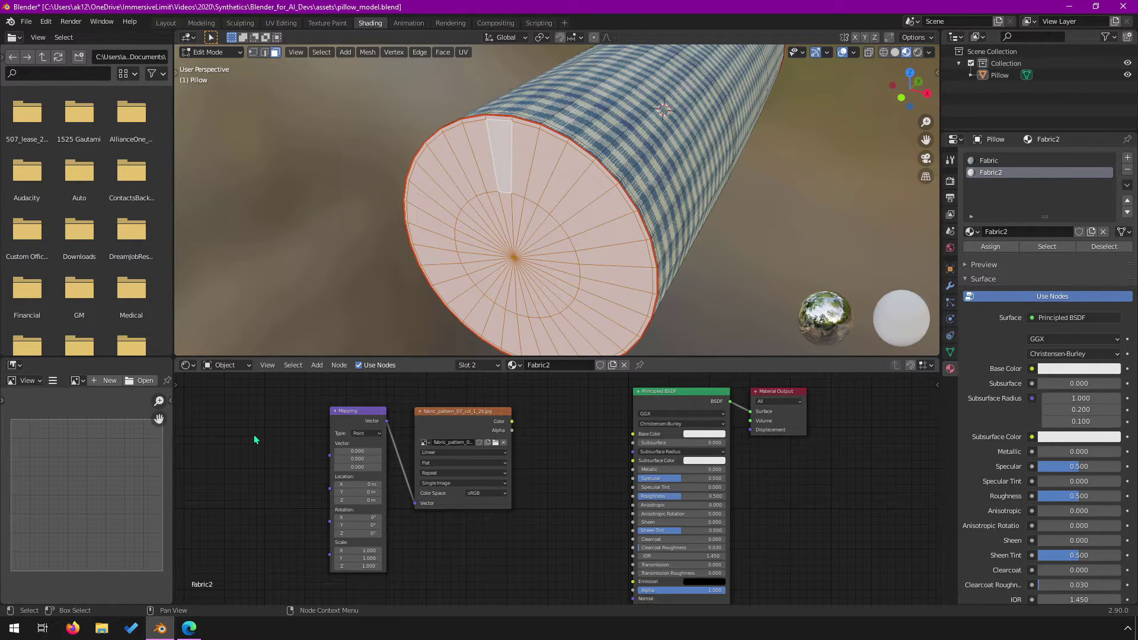
Step: Add a Texture Coordinate node and connect its UV output to the Mapping node's Vector input
click(316, 365)
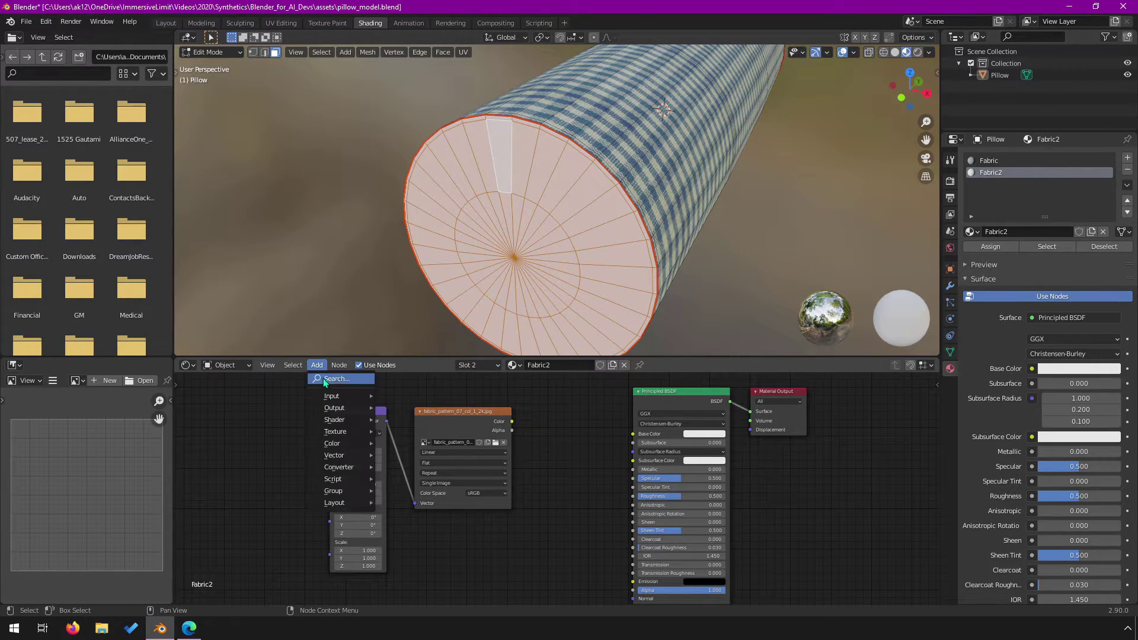
click(331, 380)
text(texture)
key(Return)
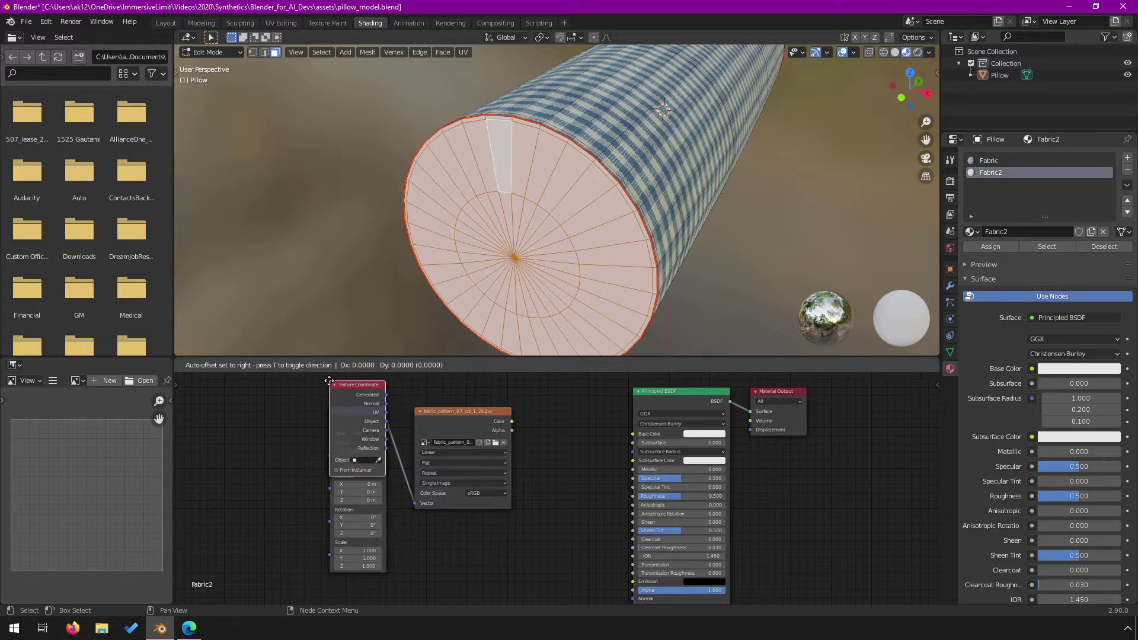
click(335, 440)
drag(285, 441, 330, 455)
Step: Set the Mapping node's X, Y and Z scale to 3 and connect the image texture's Color to Base Color
double_click(360, 525)
key(Tab)
text(5)
click(383, 526)
text(5.0)
key(Return)
drag(512, 422, 640, 433)
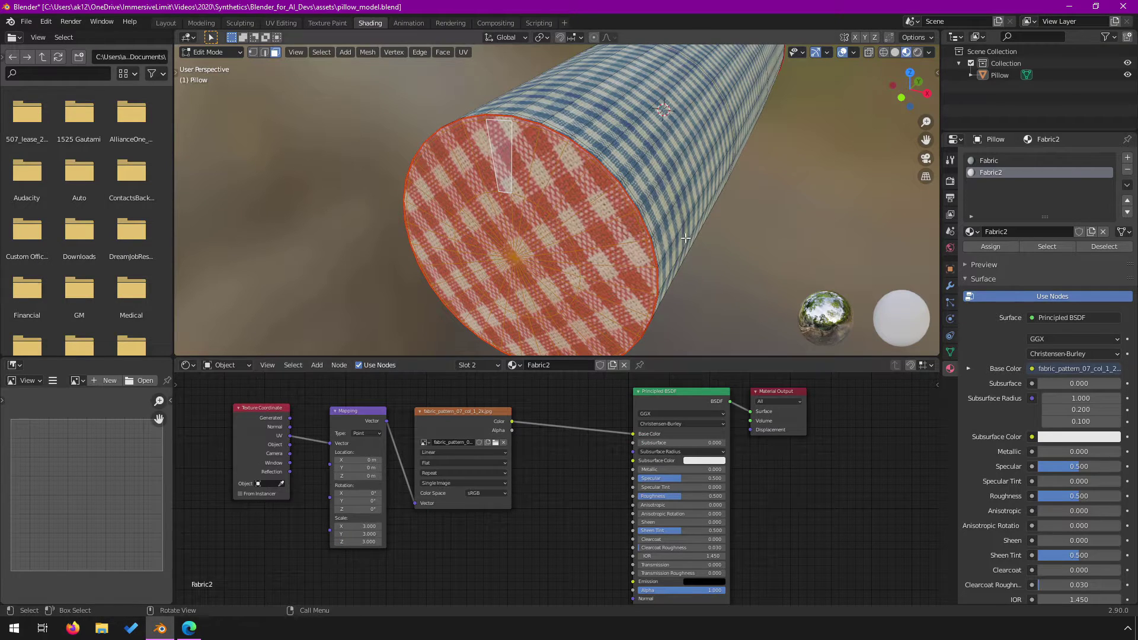
Step: Leave Edit Mode and set the Fabric2 Mapping node's X, Y and Z scale to 2
key(Tab)
middle_drag(756, 250, 688, 228)
click(358, 526)
text(3.0)
key(Tab)
text(2)
key(Tab)
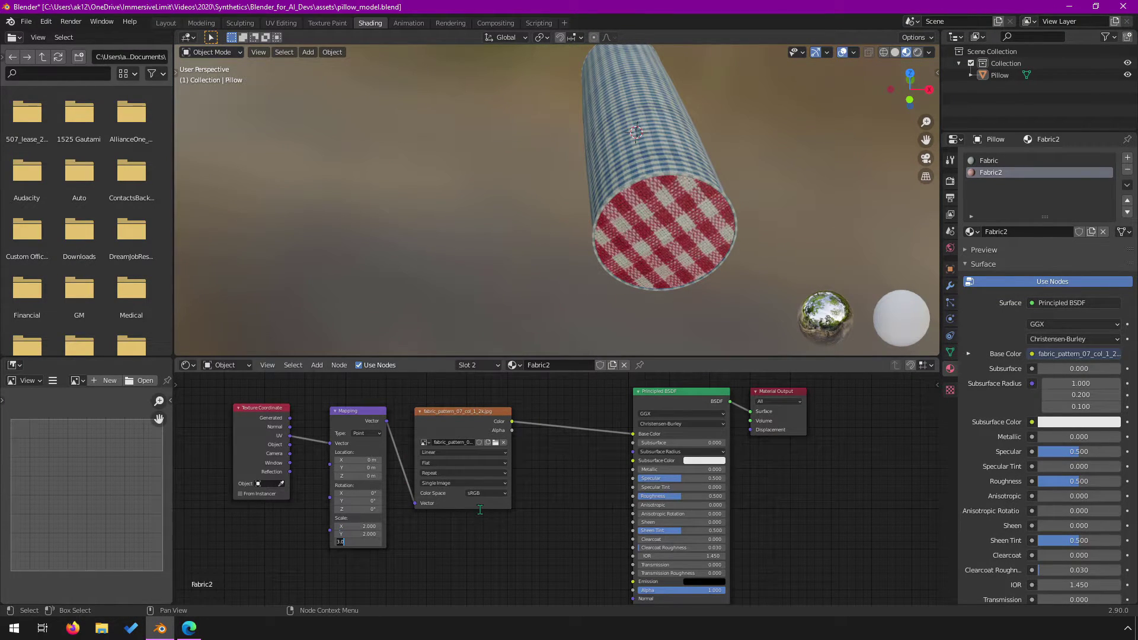
text(2)
key(Return)
Step: Inspect the fabric patterns on the pillow's body and both end caps from several angles
middle_drag(826, 223, 534, 211)
middle_drag(677, 158, 589, 147)
middle_drag(460, 209, 668, 148)
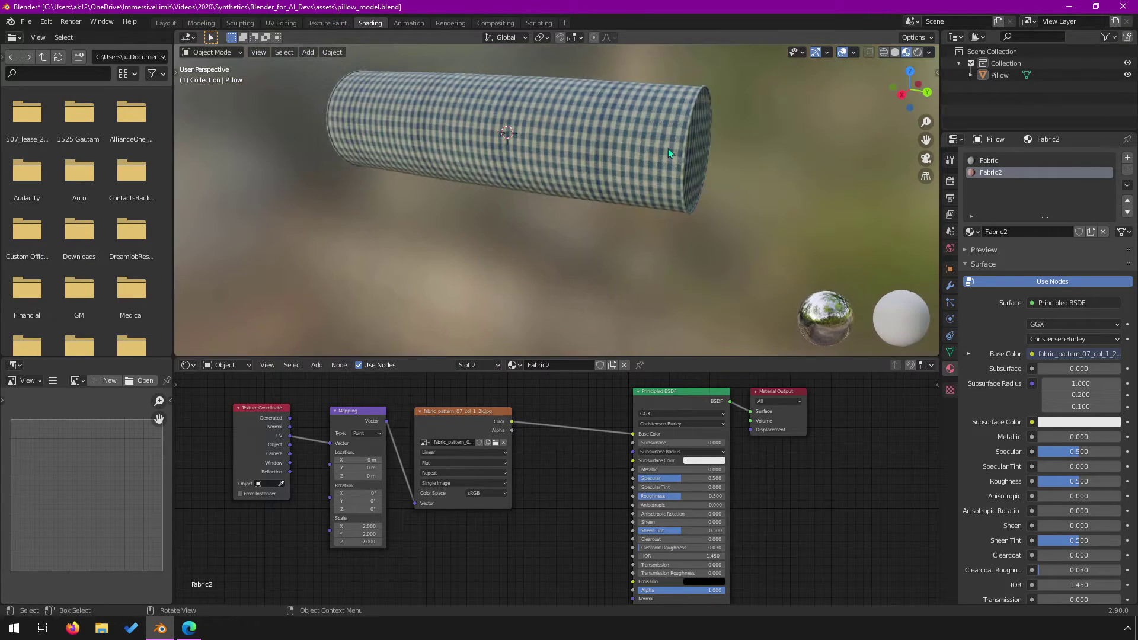
middle_drag(461, 149, 605, 162)
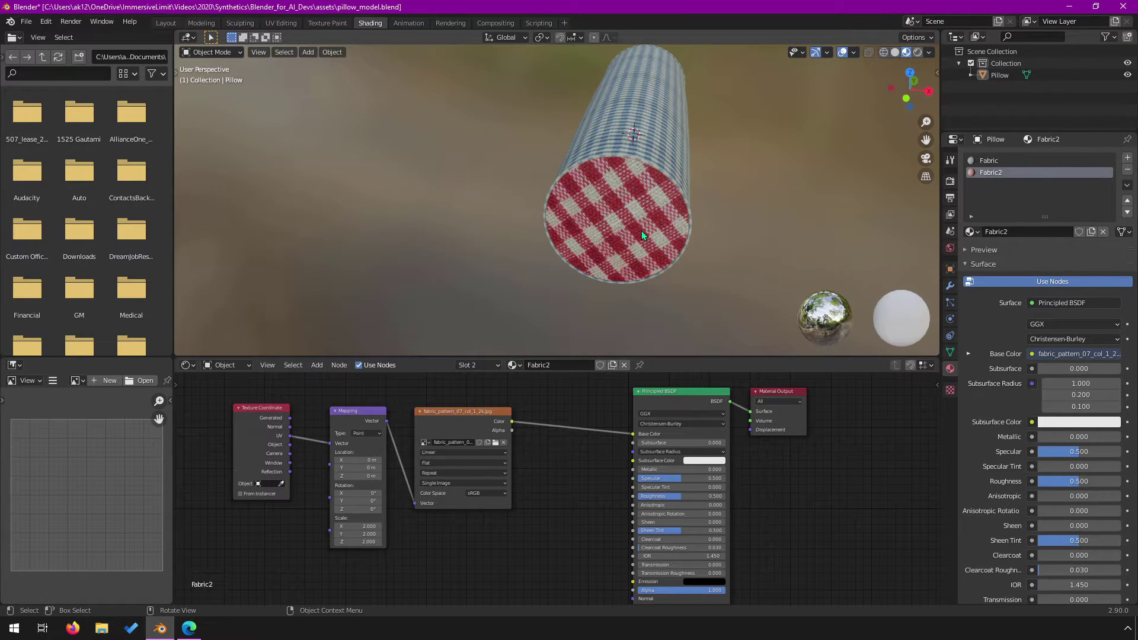
middle_drag(642, 230, 528, 202)
scroll(618, 227, up, 3)
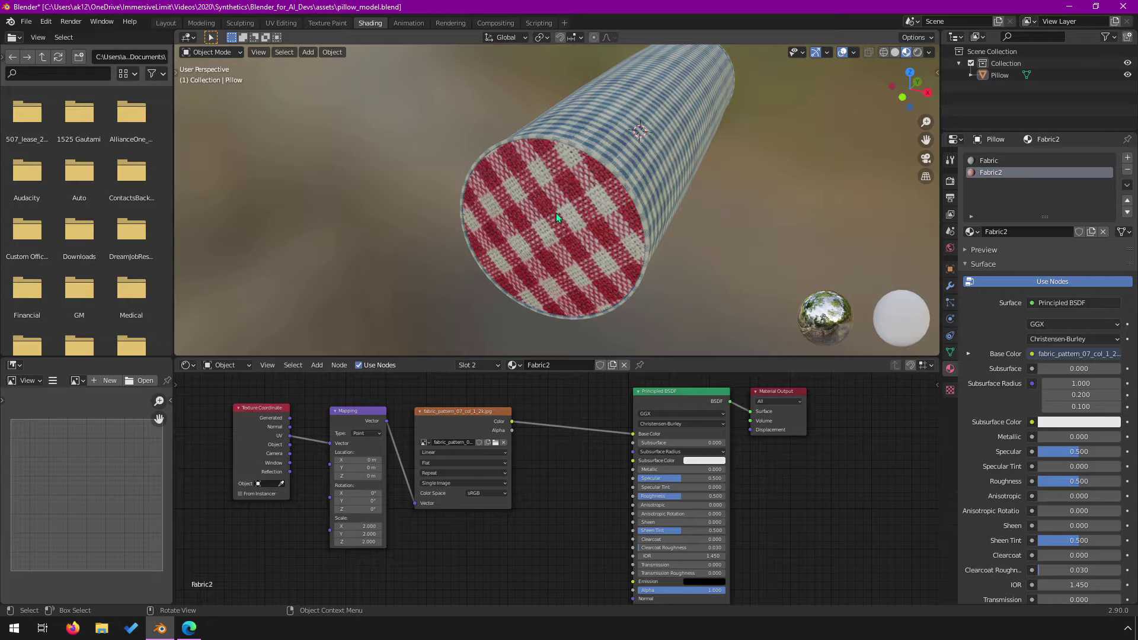
Step: Return to Edit Mode and examine the selected end cap's UV island against the red fabric image in the UV Editing workspace
key(Tab)
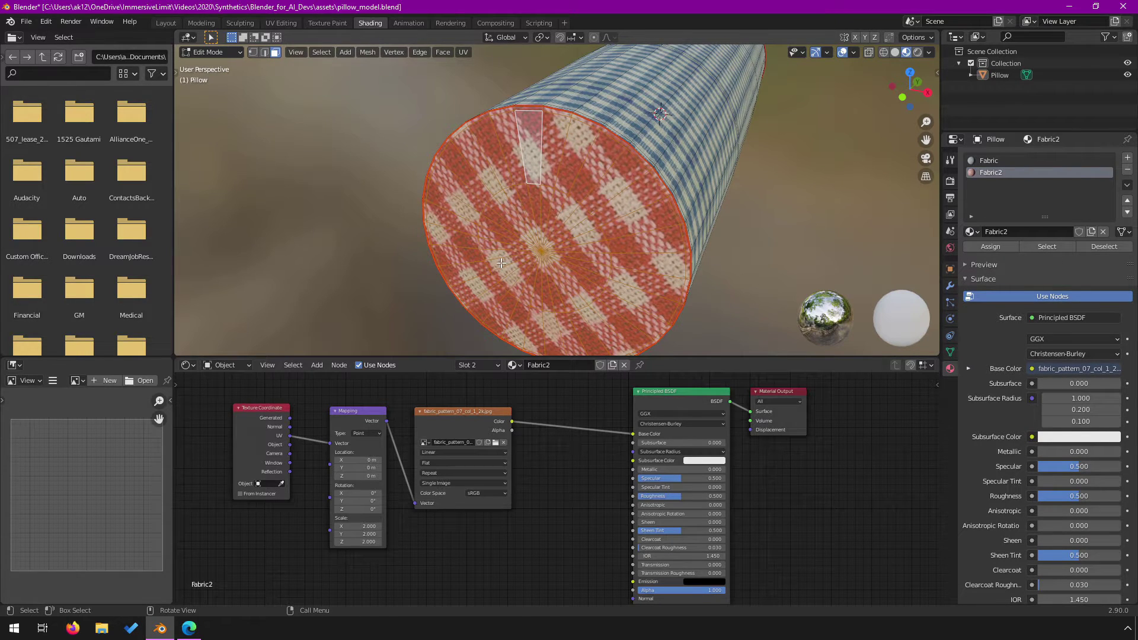
click(281, 23)
middle_drag(747, 380, 792, 412)
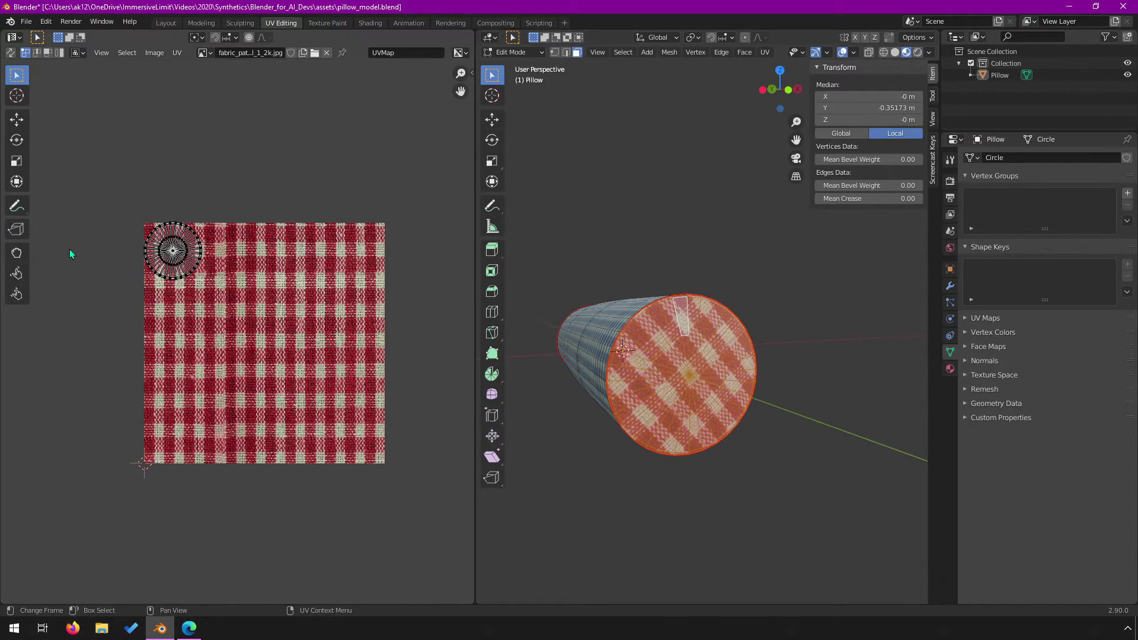
scroll(69, 249, up, 3)
middle_drag(126, 112, 234, 177)
scroll(234, 176, up, 2)
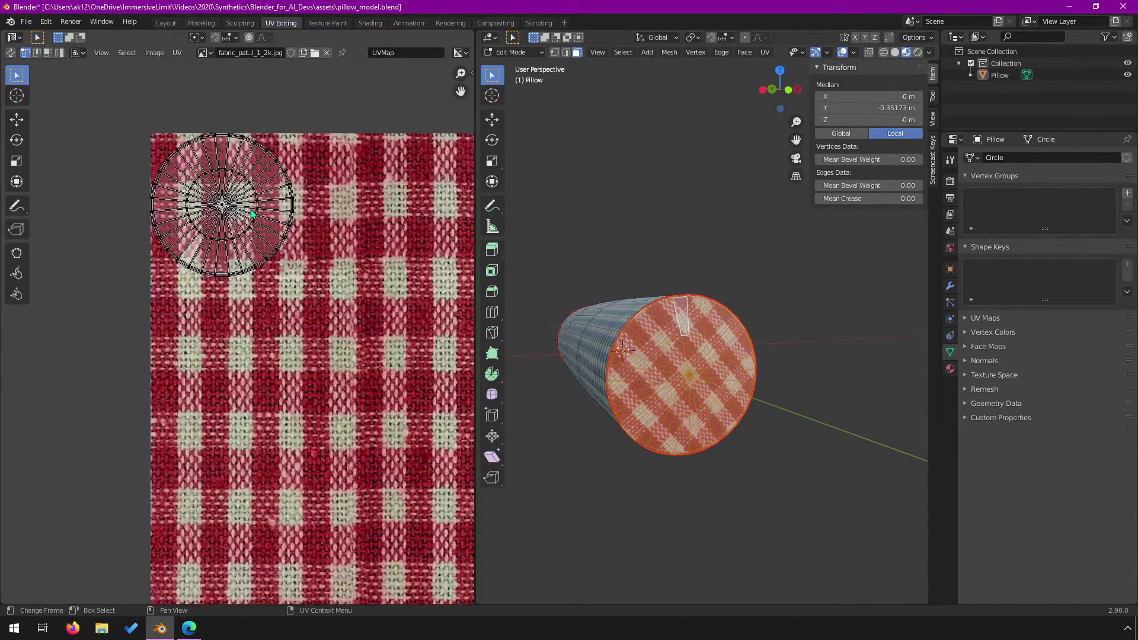
Step: Set UV selection to island mode and select the end cap's entire circular UV island
drag(366, 304, 101, 70)
key(alt+a)
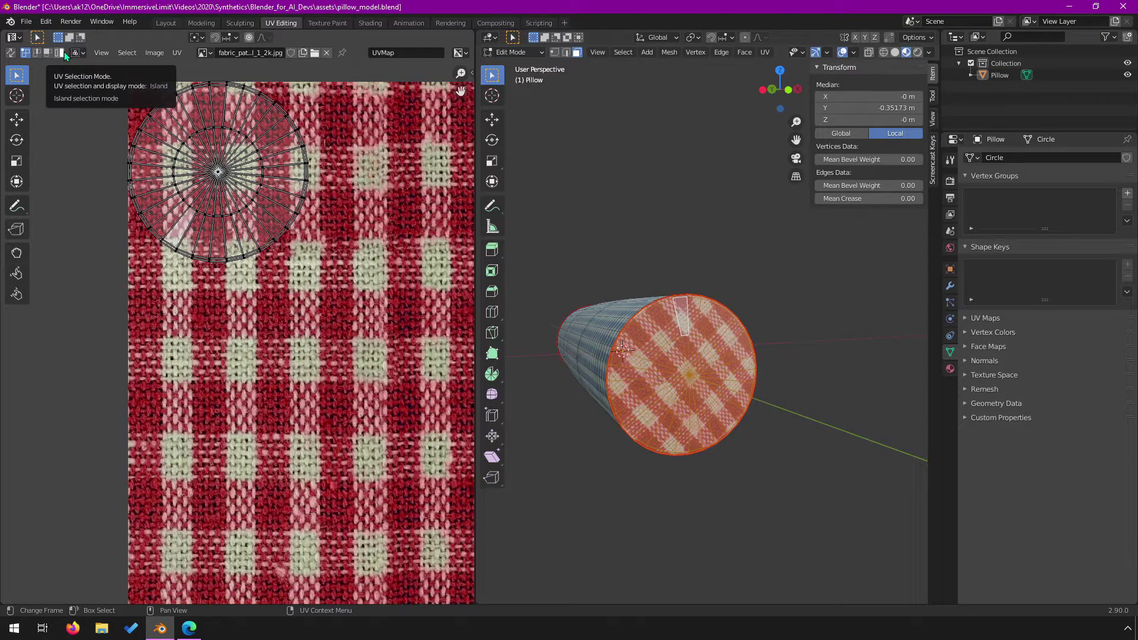
click(48, 53)
click(228, 110)
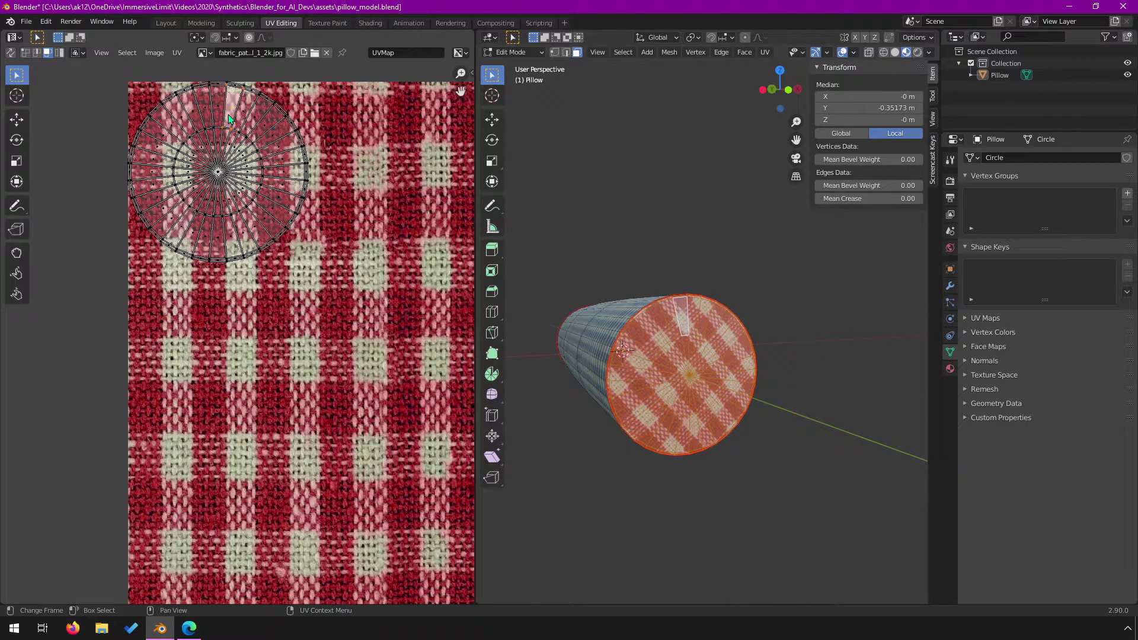
click(58, 53)
click(268, 117)
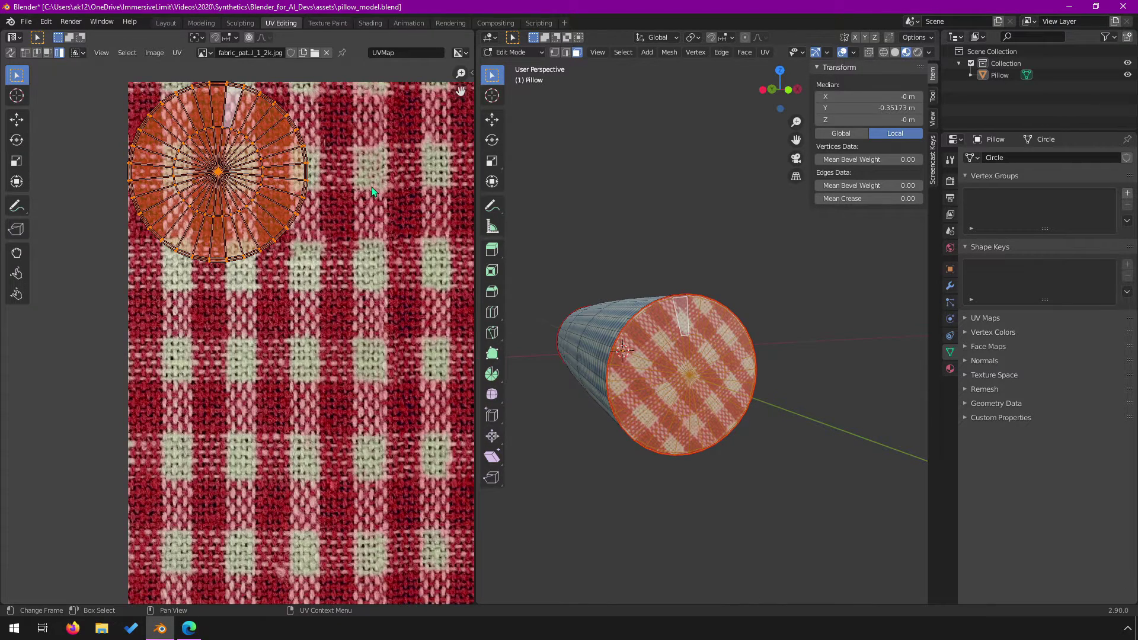
Step: Rotate the end cap's UV island until the red checks run horizontally and vertically on the pillow's cap
key(r)
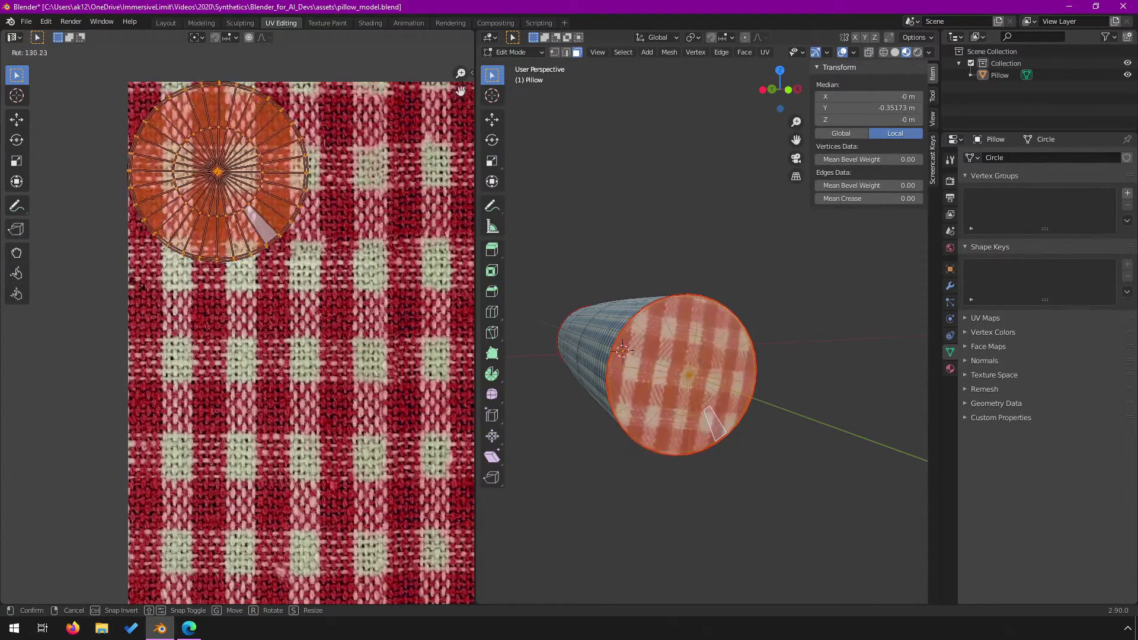
click(81, 274)
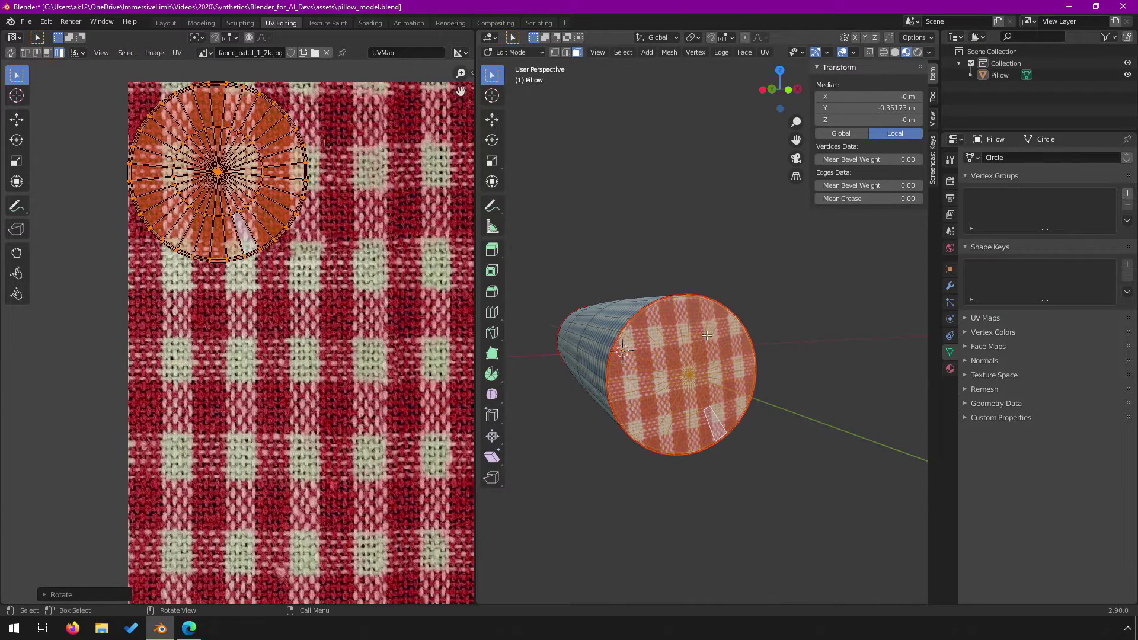
key(r)
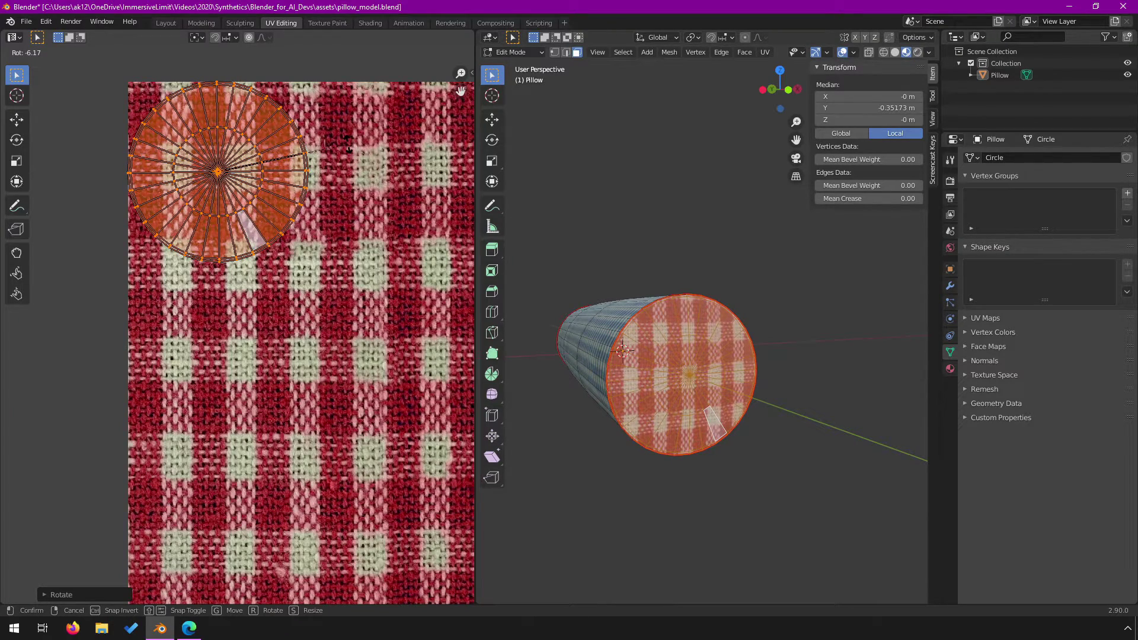
click(347, 146)
Step: Select the whole mesh to display all its UVs, and select the second end cap's UV island
scroll(378, 253, down, 3)
key(a)
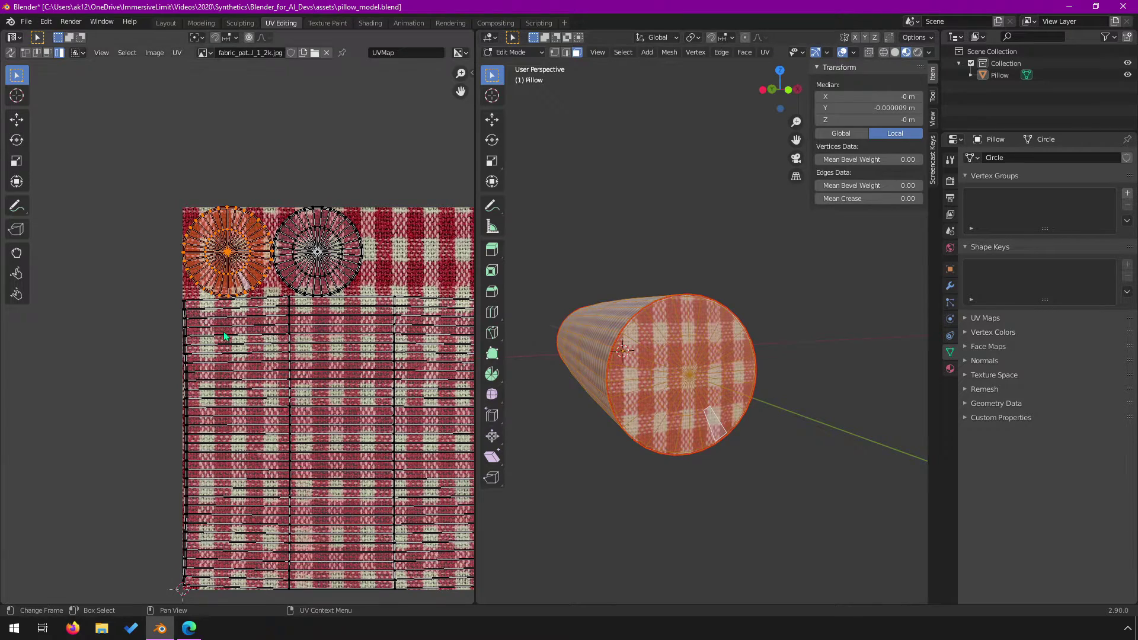
scroll(374, 293, up, 4)
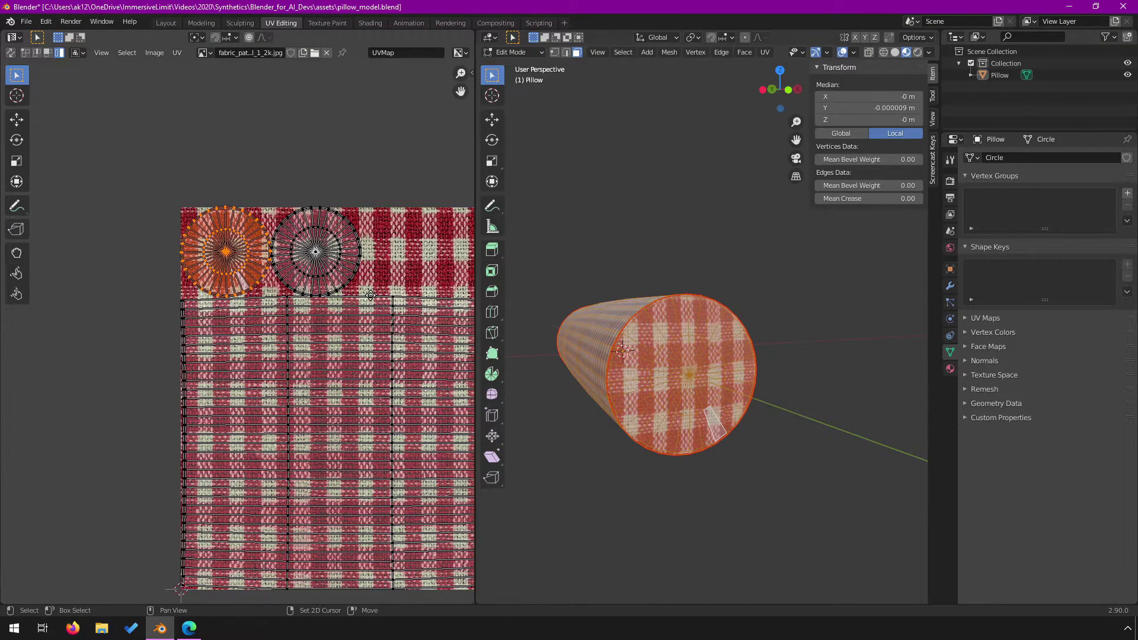
key(l)
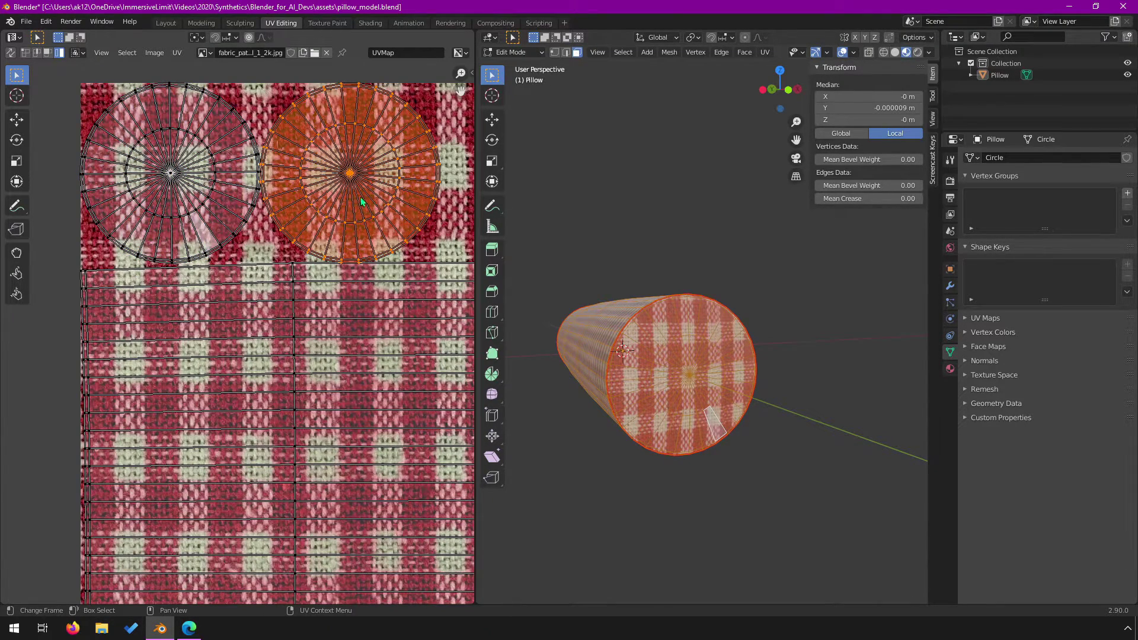
scroll(407, 234, down, 1)
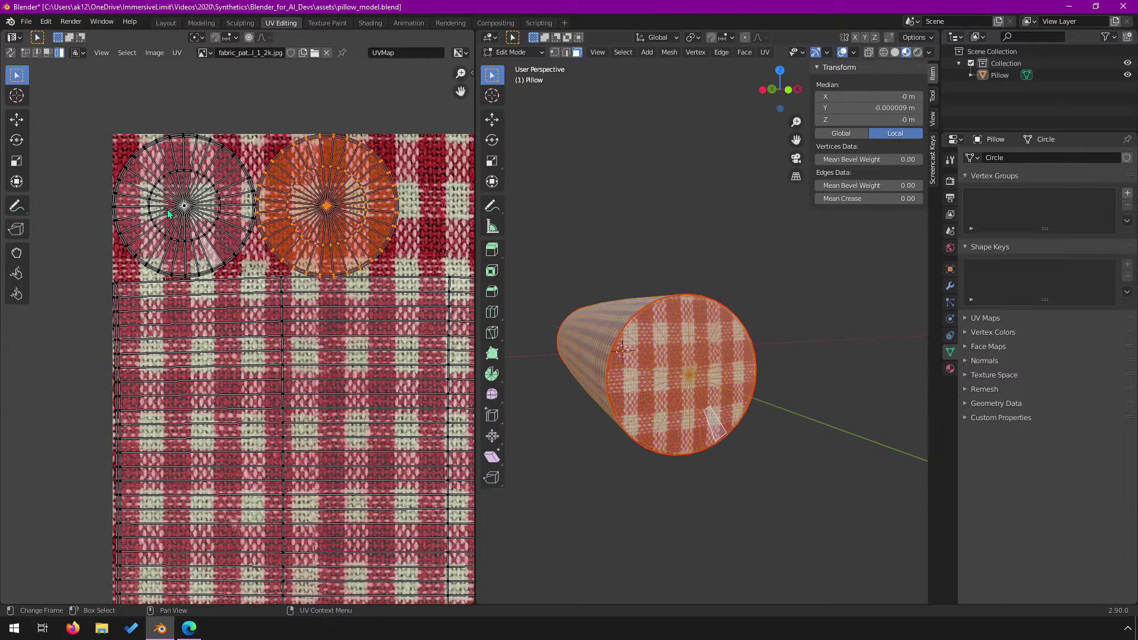
Step: Move the first end cap's UV island to the far side of the second cap's island, shifting the checks on the cap
middle_drag(674, 390, 848, 363)
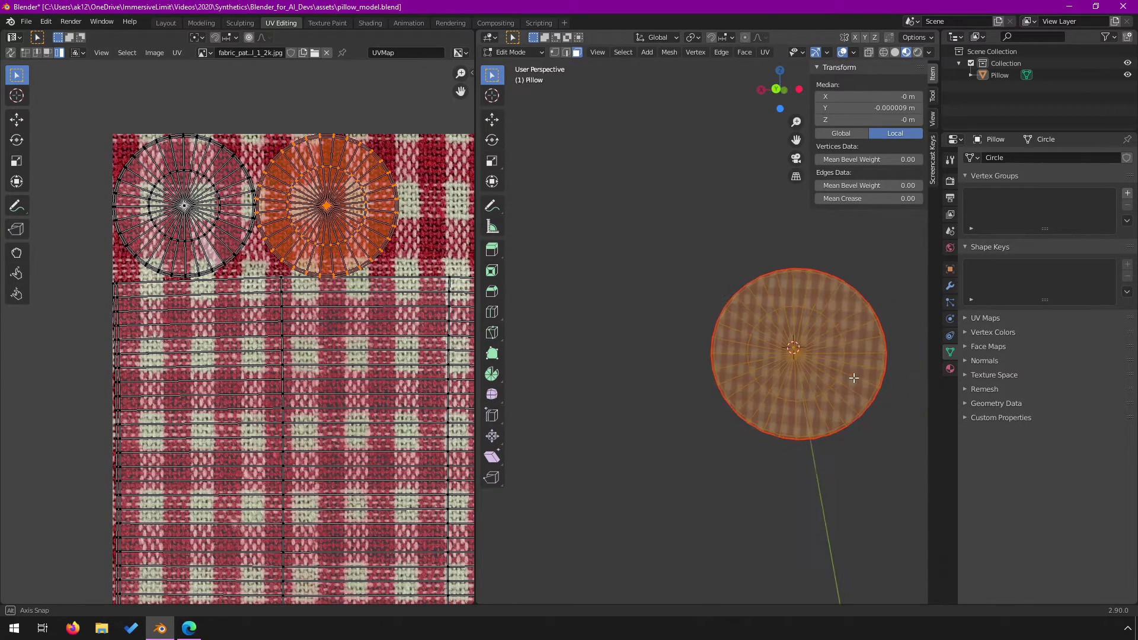
scroll(848, 364, up, 8)
scroll(848, 363, down, 8)
middle_drag(759, 359, 765, 361)
scroll(790, 361, up, 2)
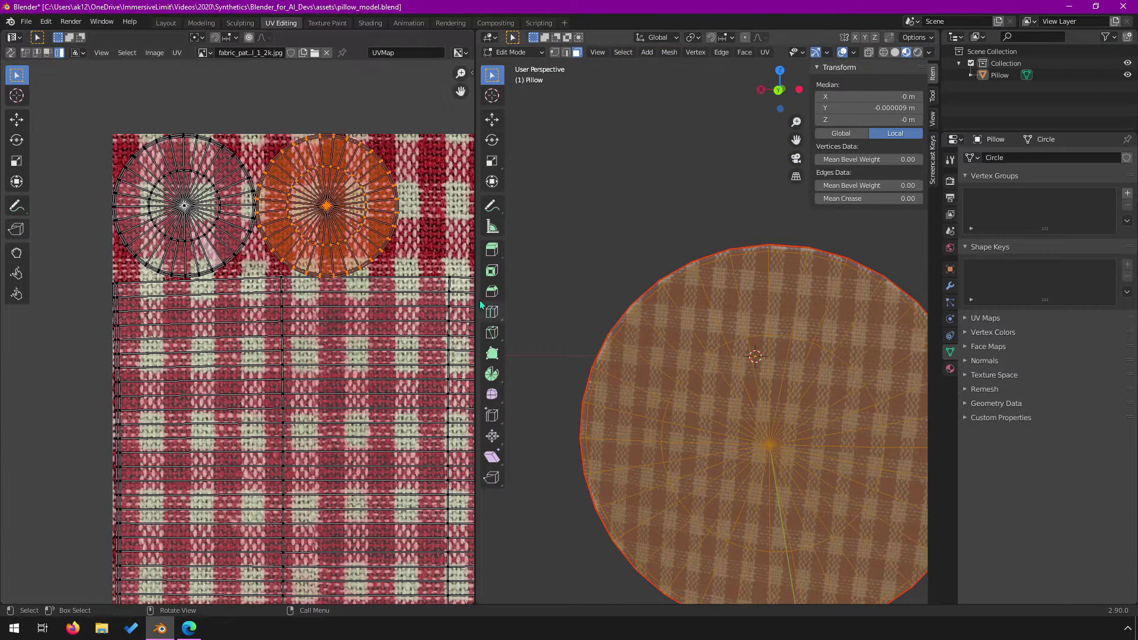
middle_drag(589, 343, 515, 393)
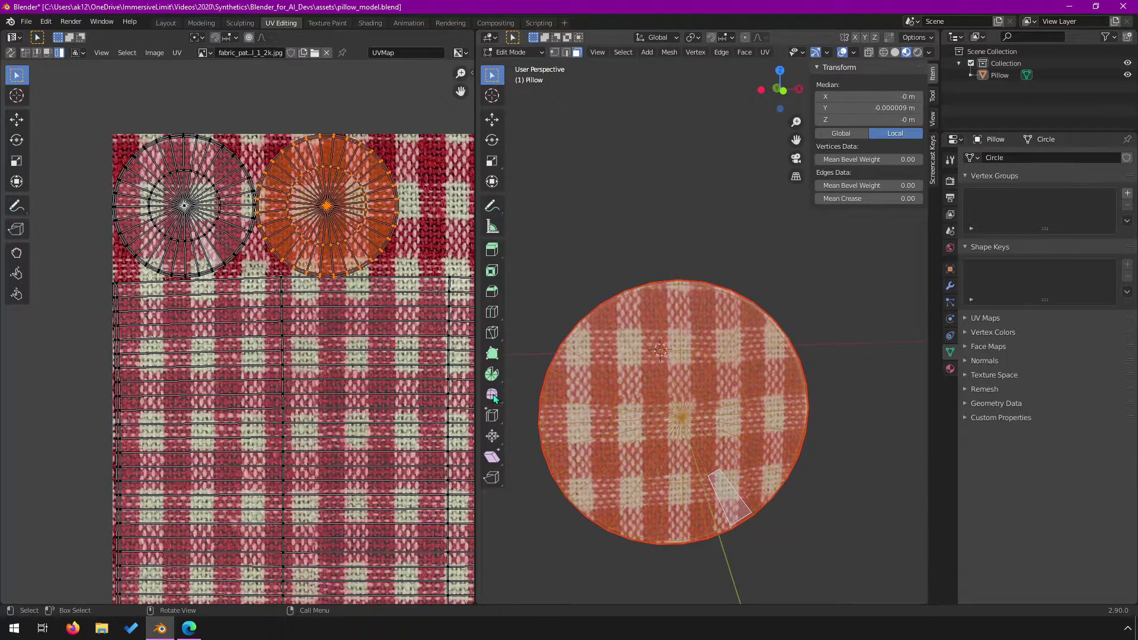
click(214, 208)
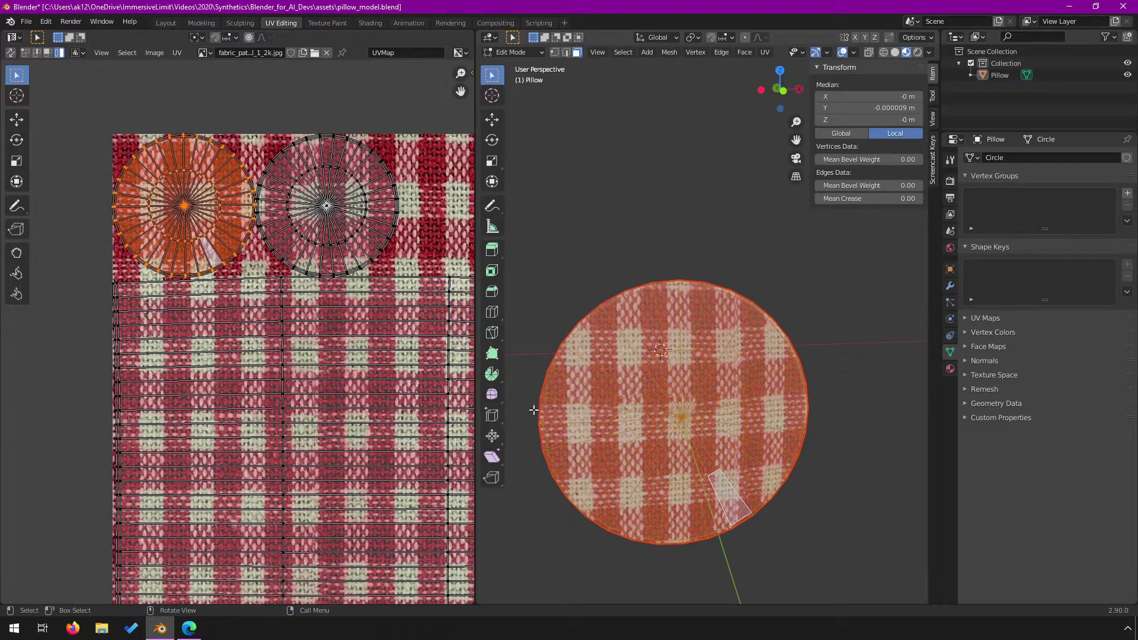
key(g)
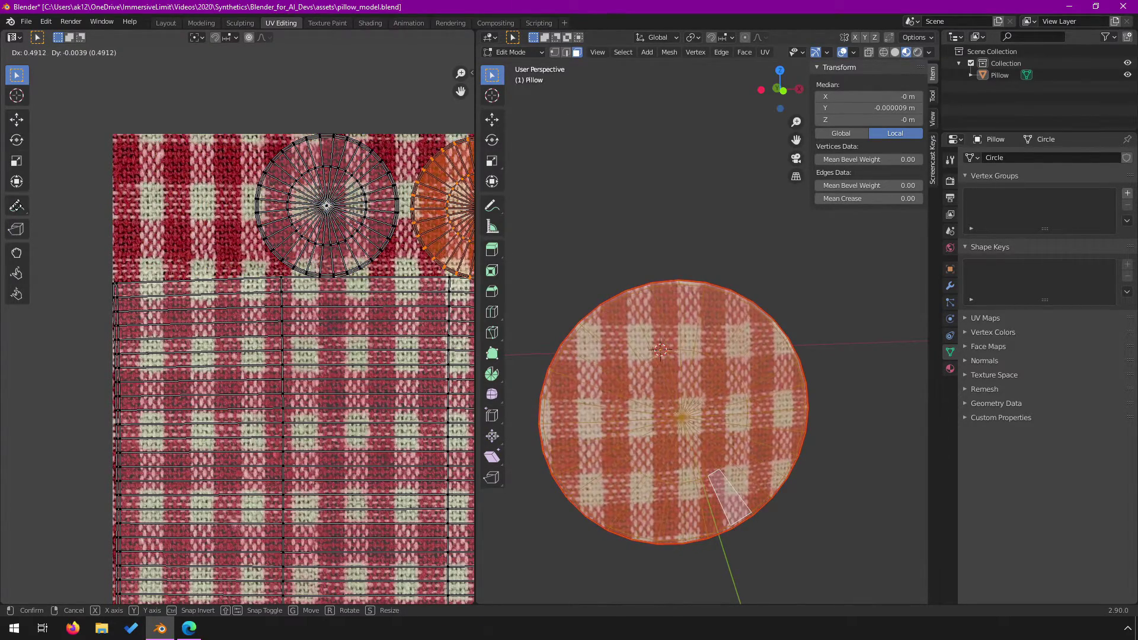
click(8, 204)
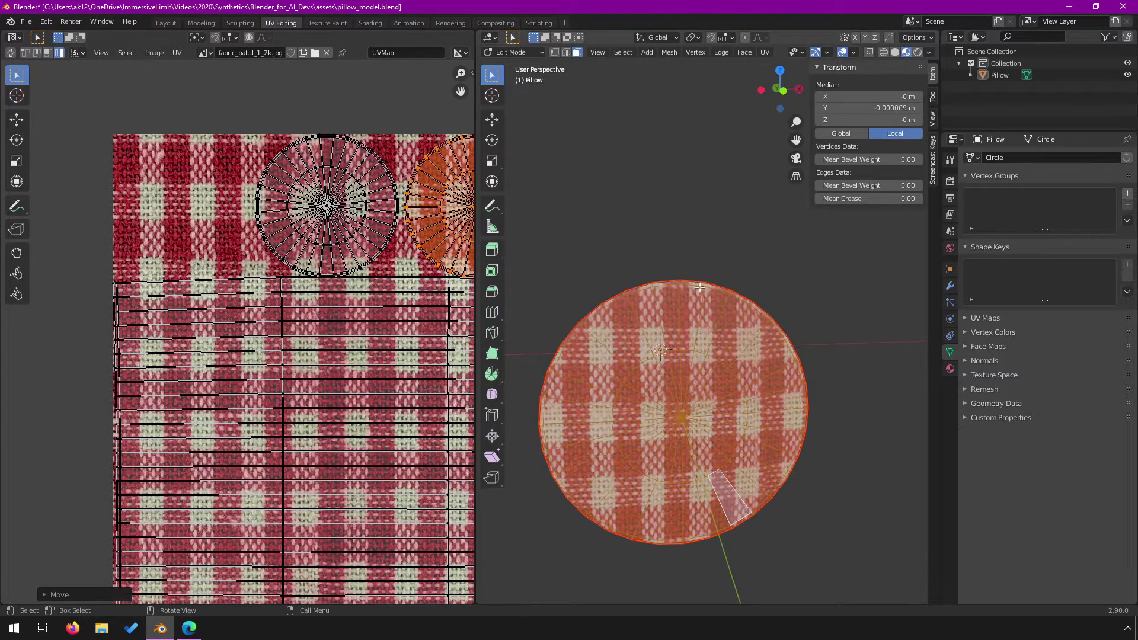
Step: Select the pillow body's UV island and display the fabric_pattern_07_col_2_2k.jpg image behind the UVs
scroll(265, 375, down, 4)
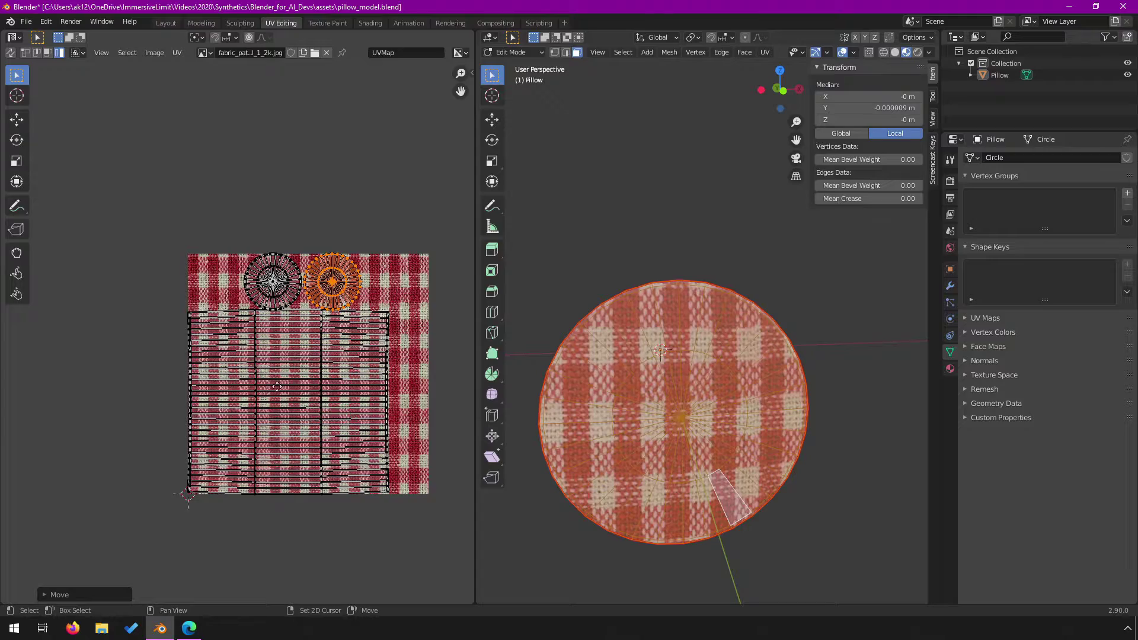
scroll(265, 375, up, 3)
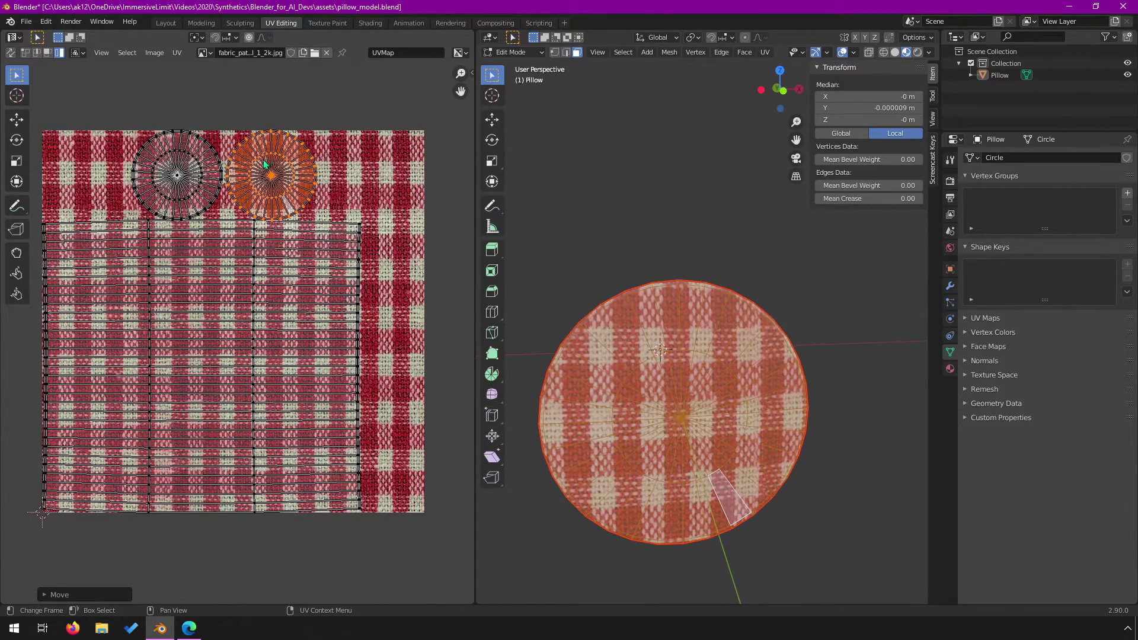
scroll(273, 169, up, 2)
scroll(409, 258, down, 2)
middle_drag(855, 391, 771, 449)
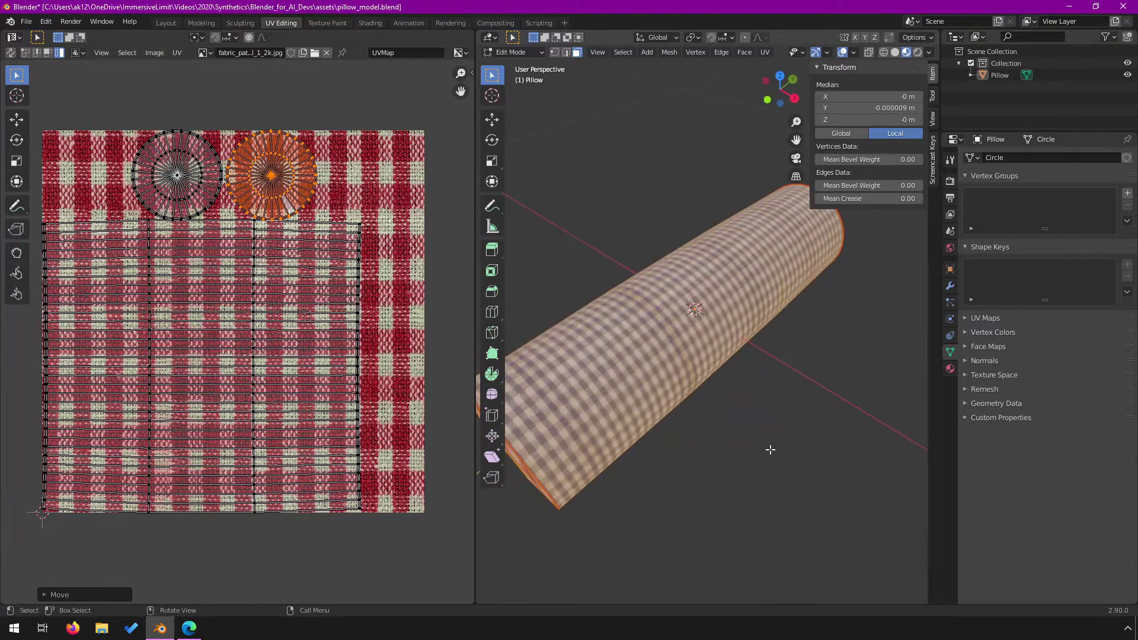
click(314, 273)
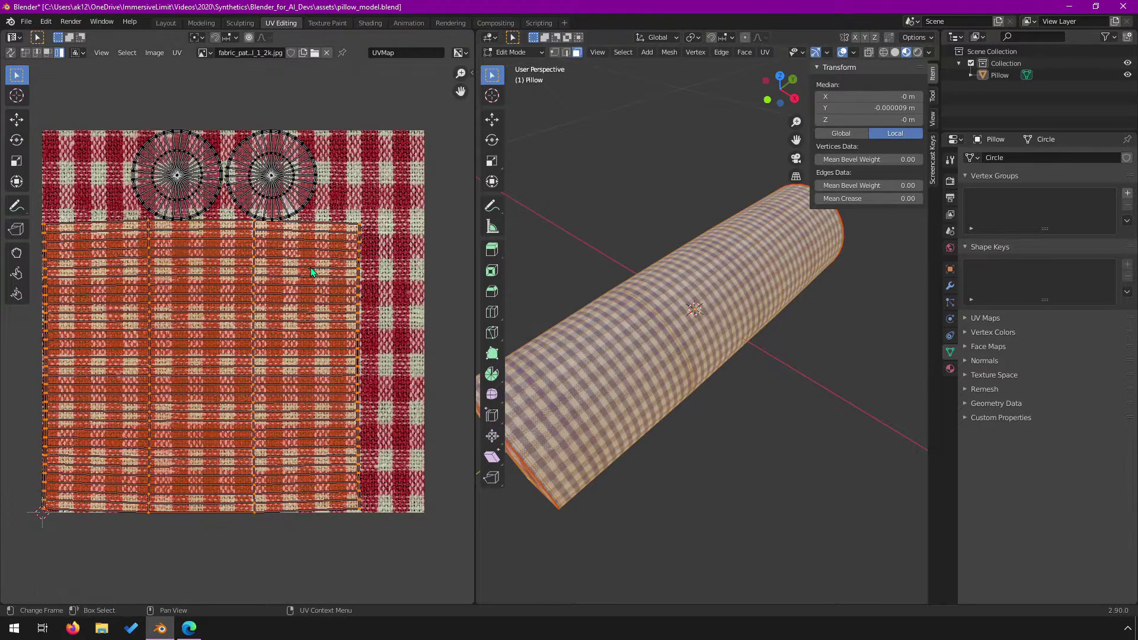
click(205, 53)
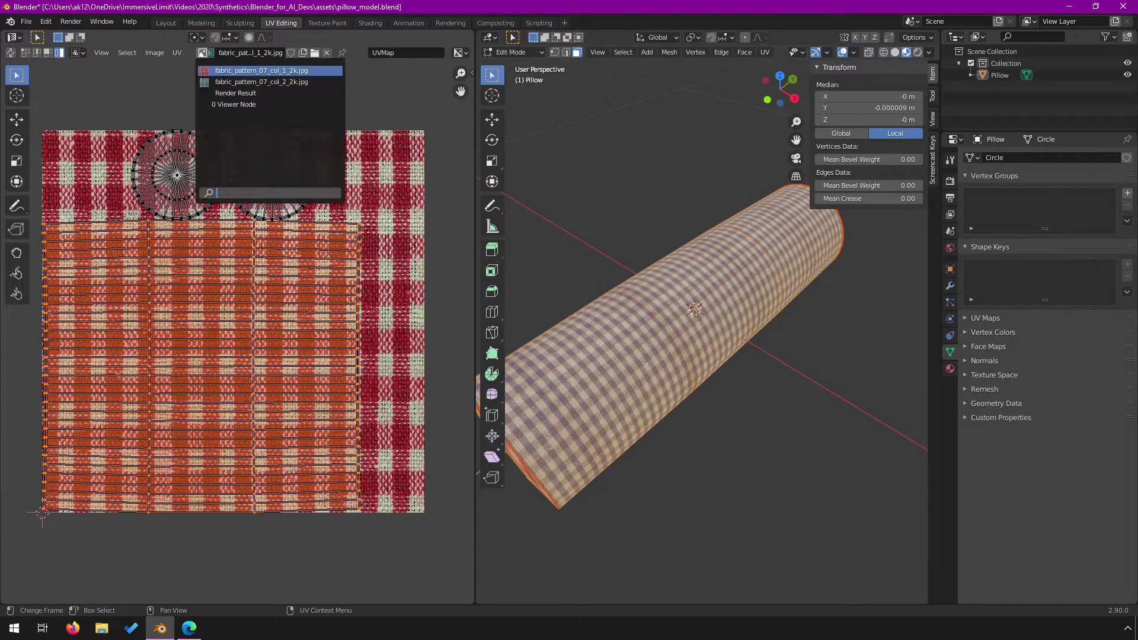
click(269, 82)
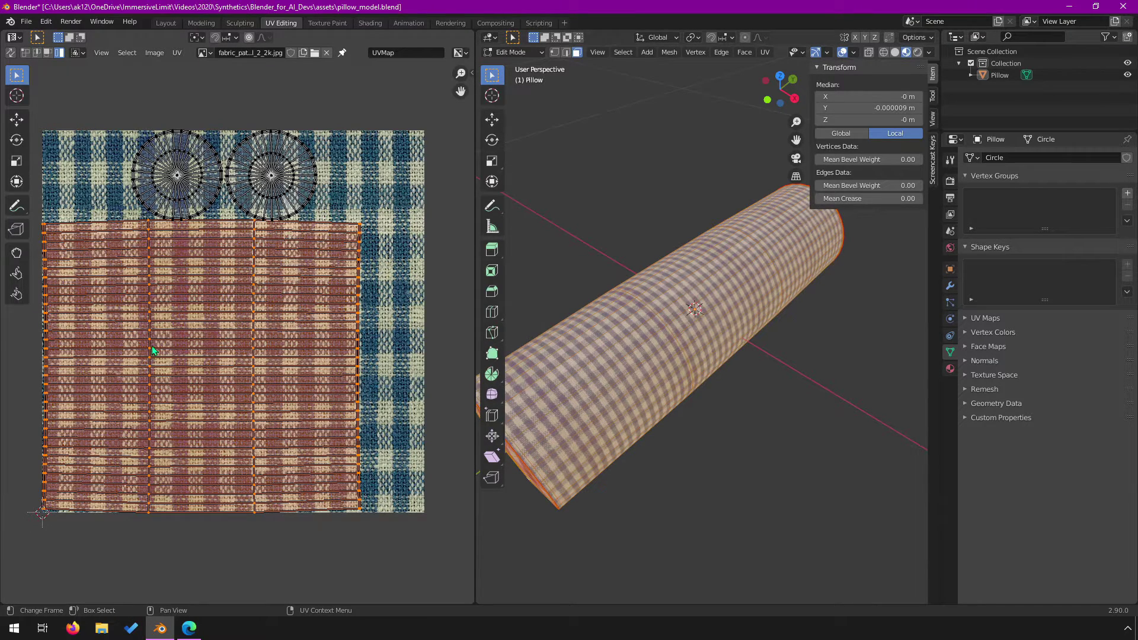
click(169, 169)
key(g)
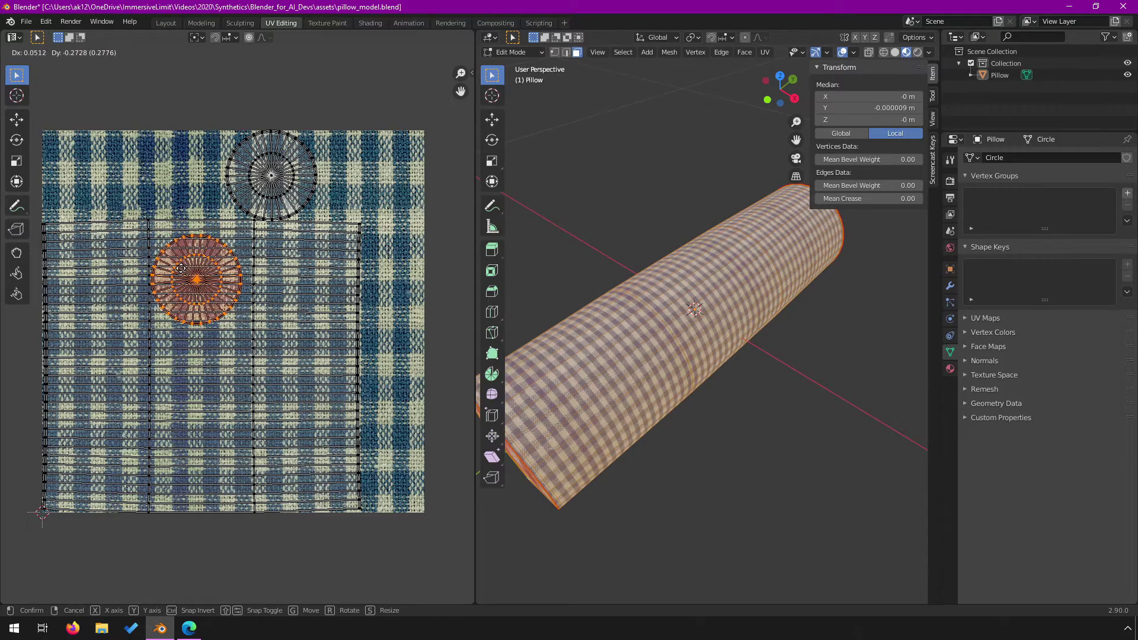
key(Escape)
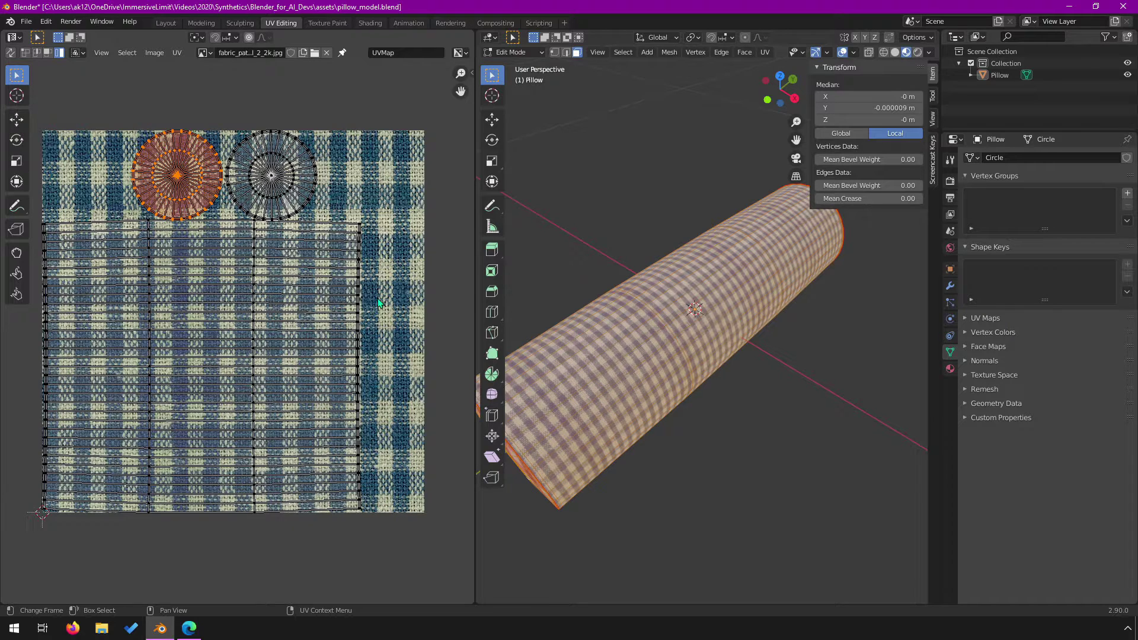
Step: Pick single faces on the pillow's body to check their place in the UV layout, and reselect the whole mesh
click(179, 53)
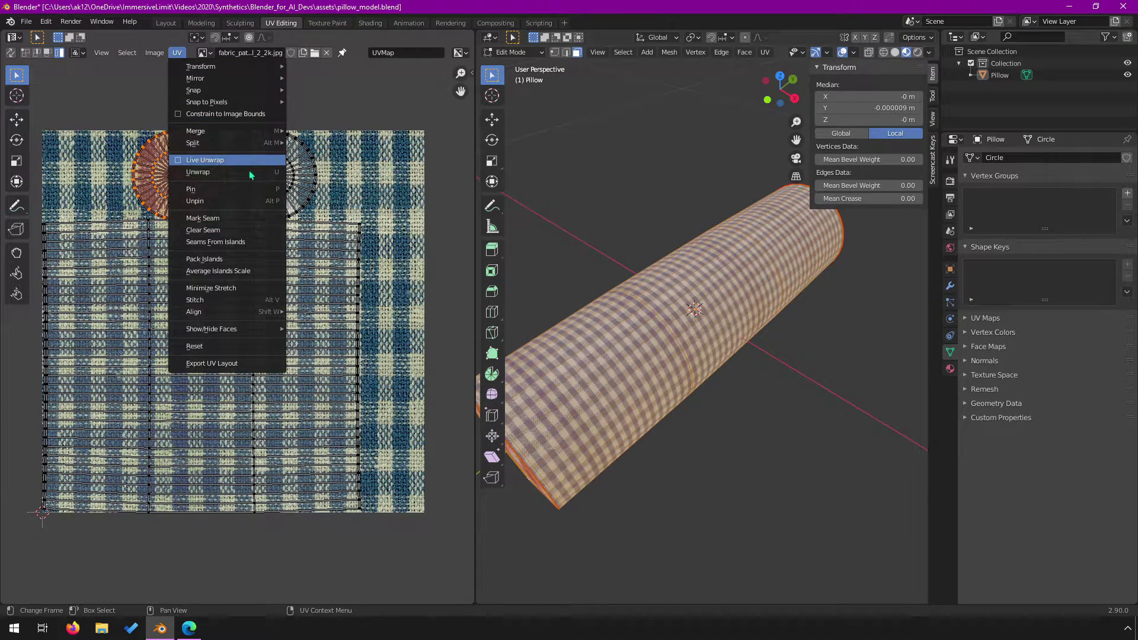
click(791, 264)
click(765, 52)
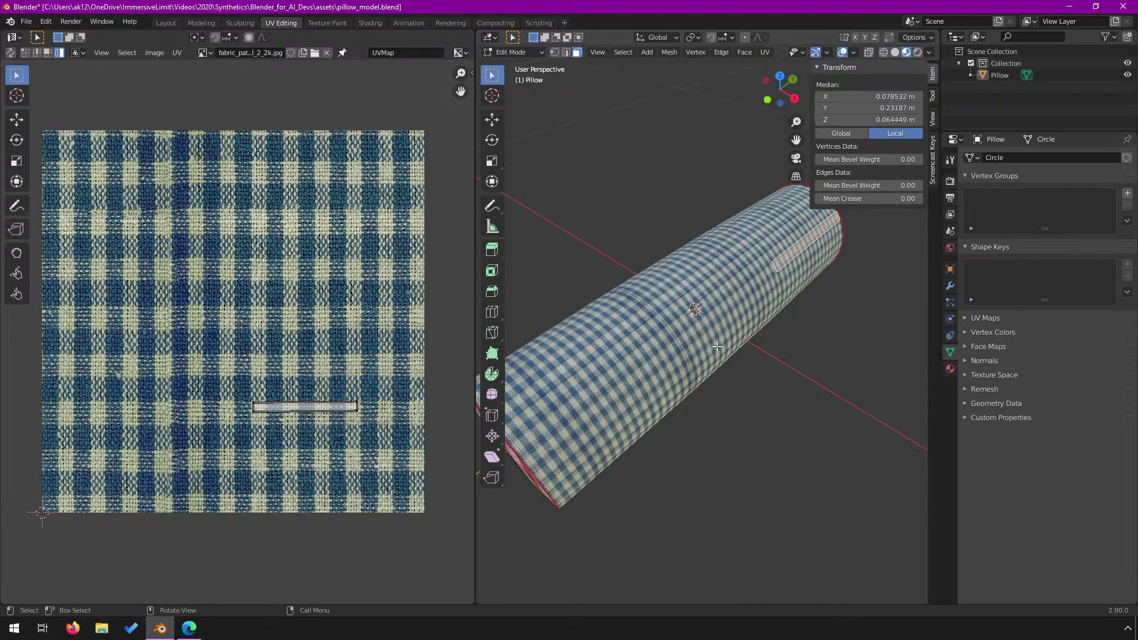
click(629, 344)
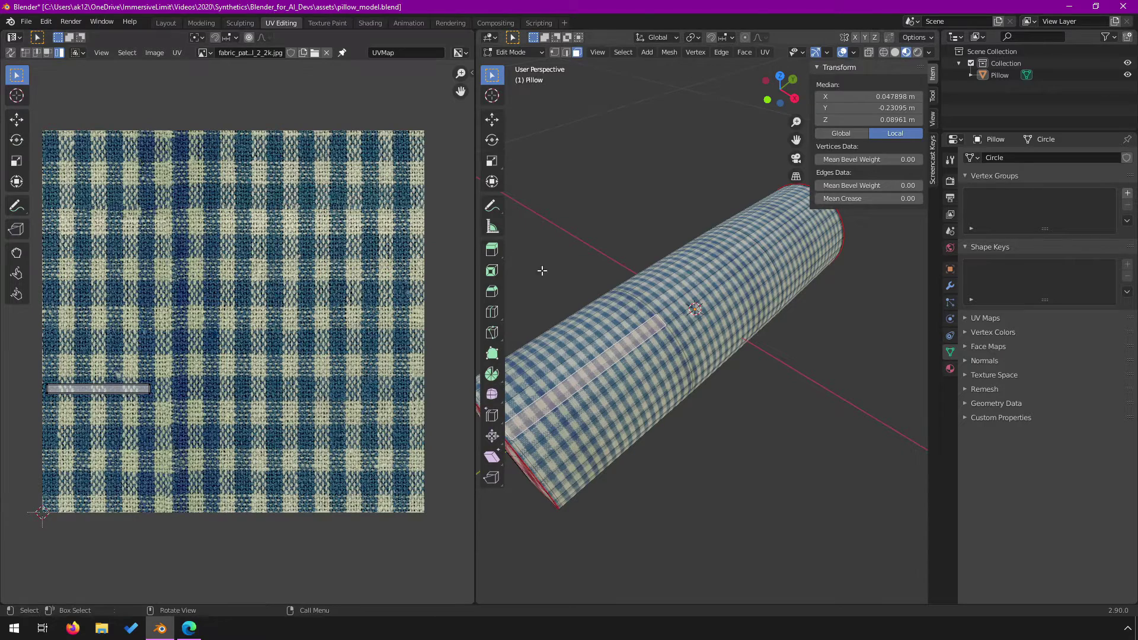
key(a)
middle_drag(255, 316, 301, 334)
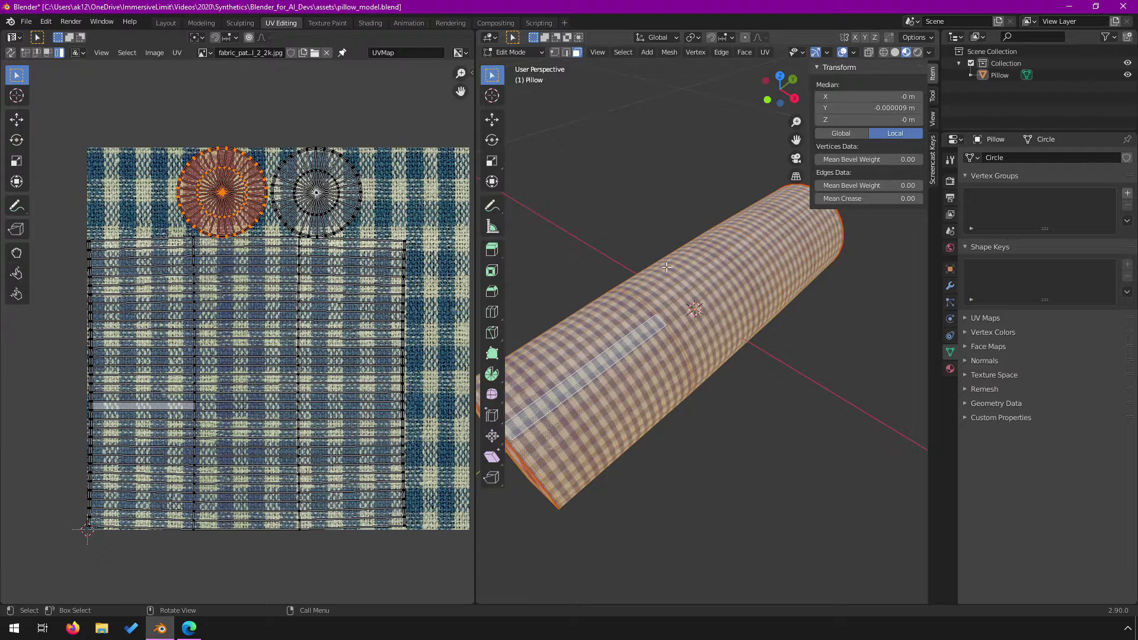
Step: Switch to the Layout workspace with Material Preview shading and inspect the fabric on the pillow's body and end cap
click(166, 23)
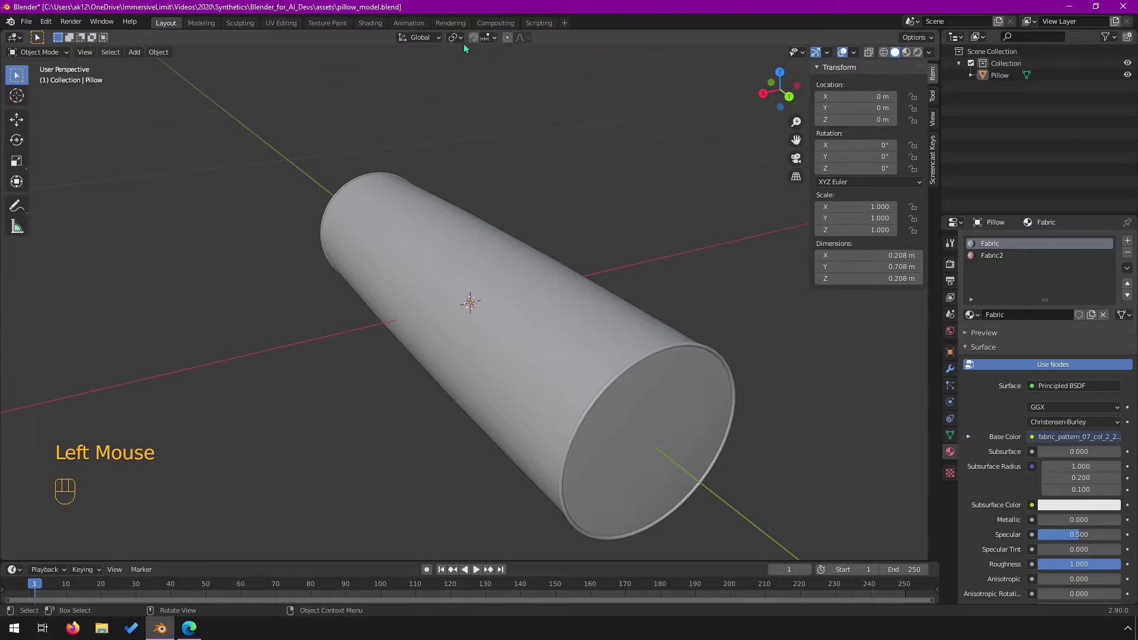
click(906, 53)
middle_drag(430, 340, 635, 310)
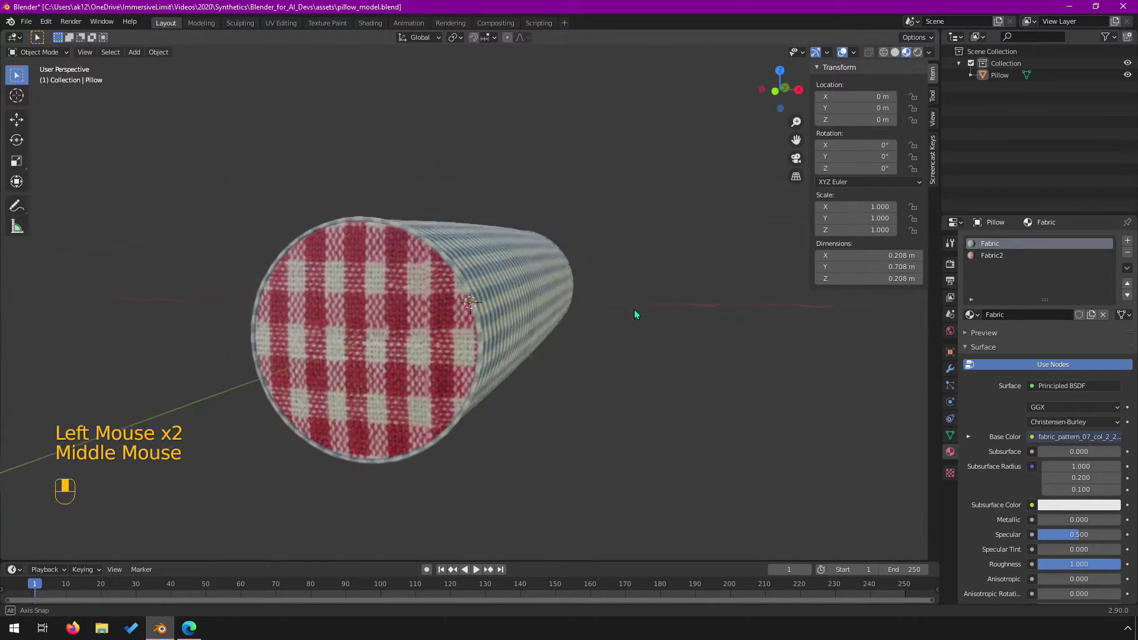
middle_drag(514, 288, 338, 300)
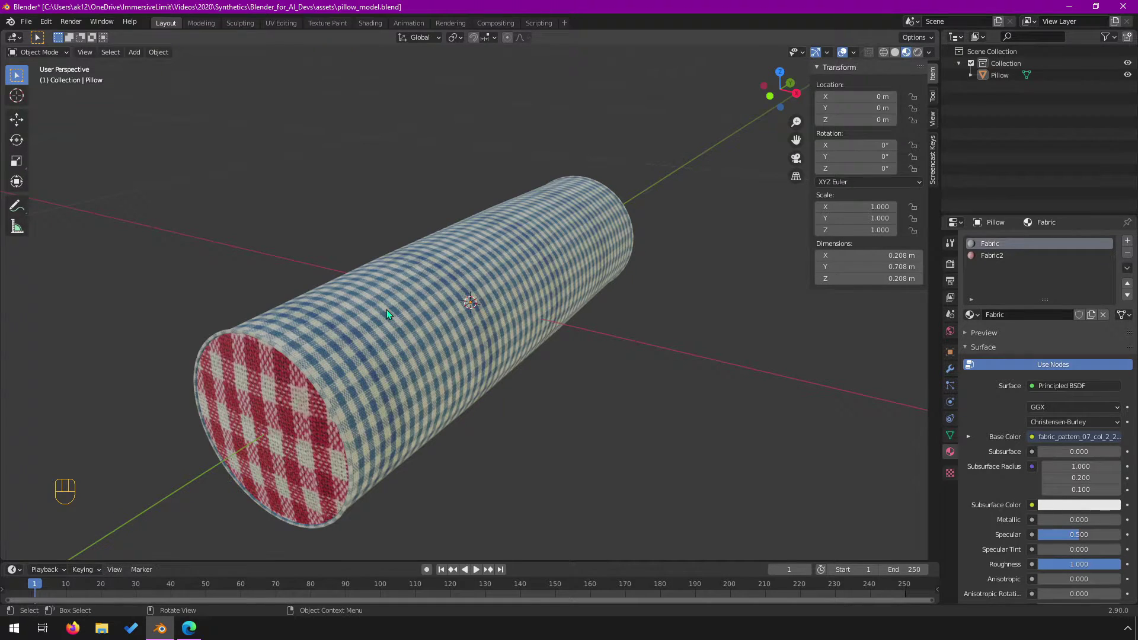
scroll(373, 317, up, 2)
middle_drag(347, 352, 374, 345)
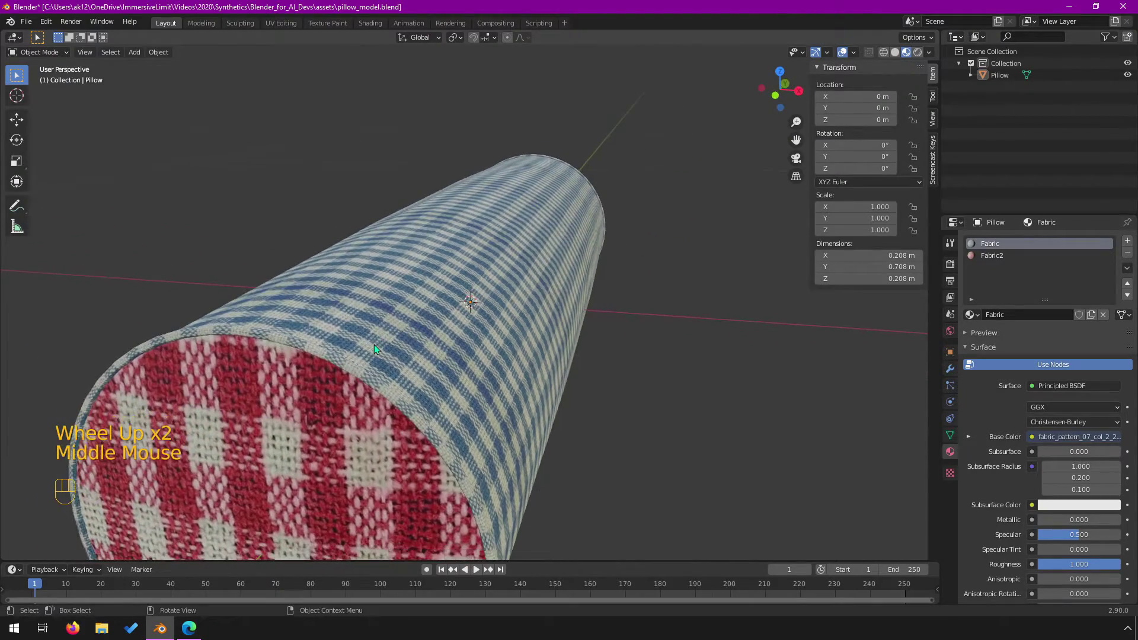
middle_drag(489, 312, 433, 329)
scroll(425, 323, down, 1)
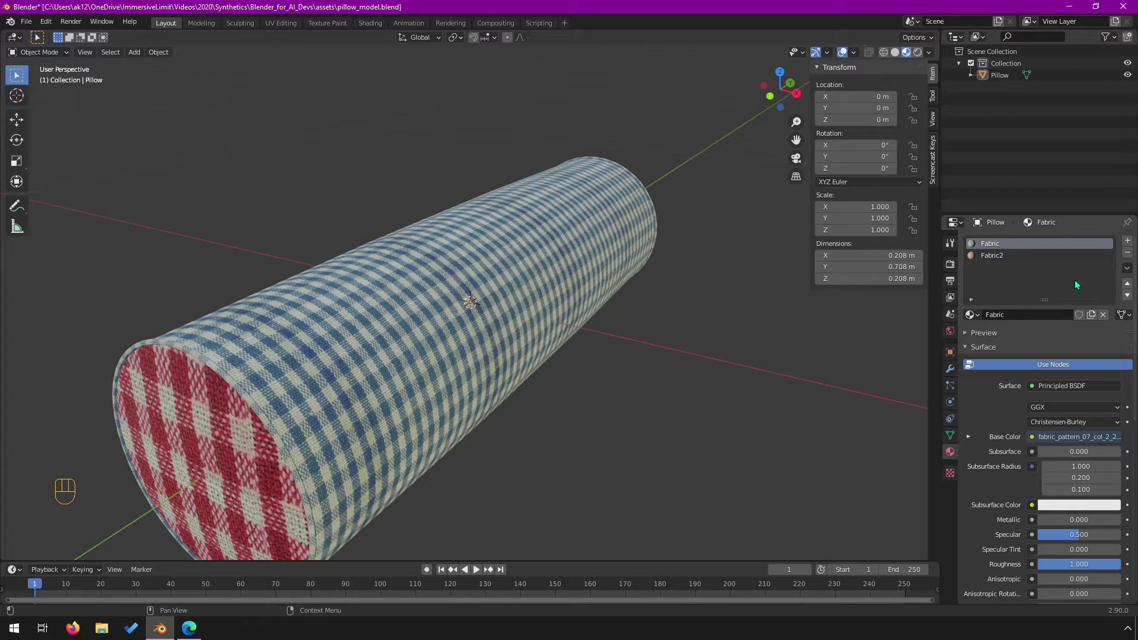
Step: Select the Fabric2 material slot and view the red end cap together with the blue body
click(996, 258)
click(995, 259)
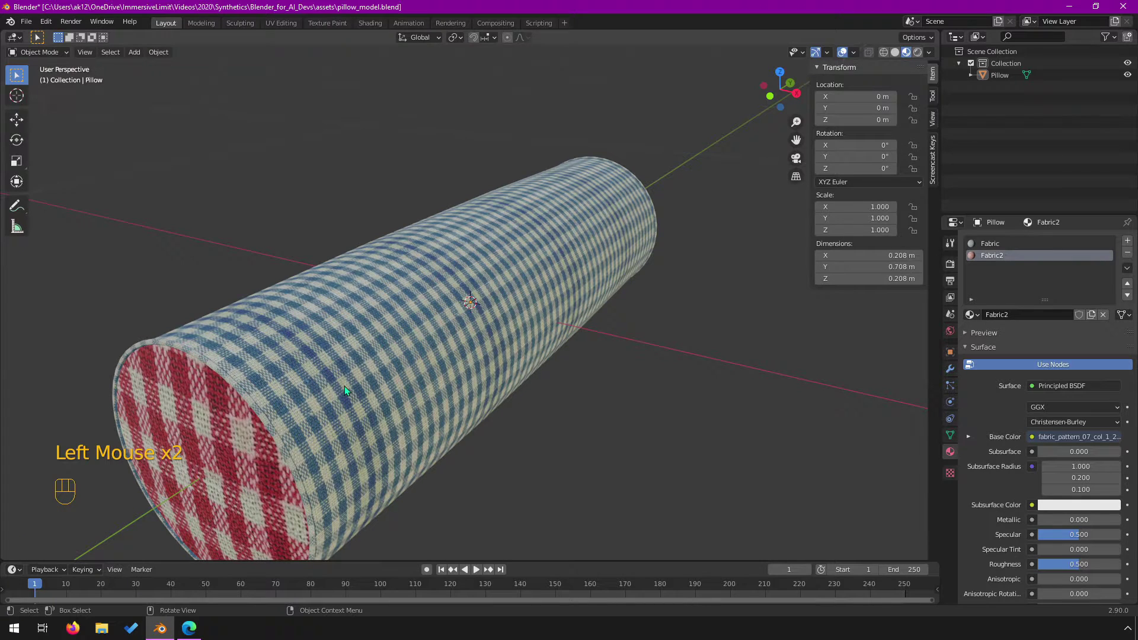
scroll(256, 410, down, 2)
middle_drag(286, 400, 352, 401)
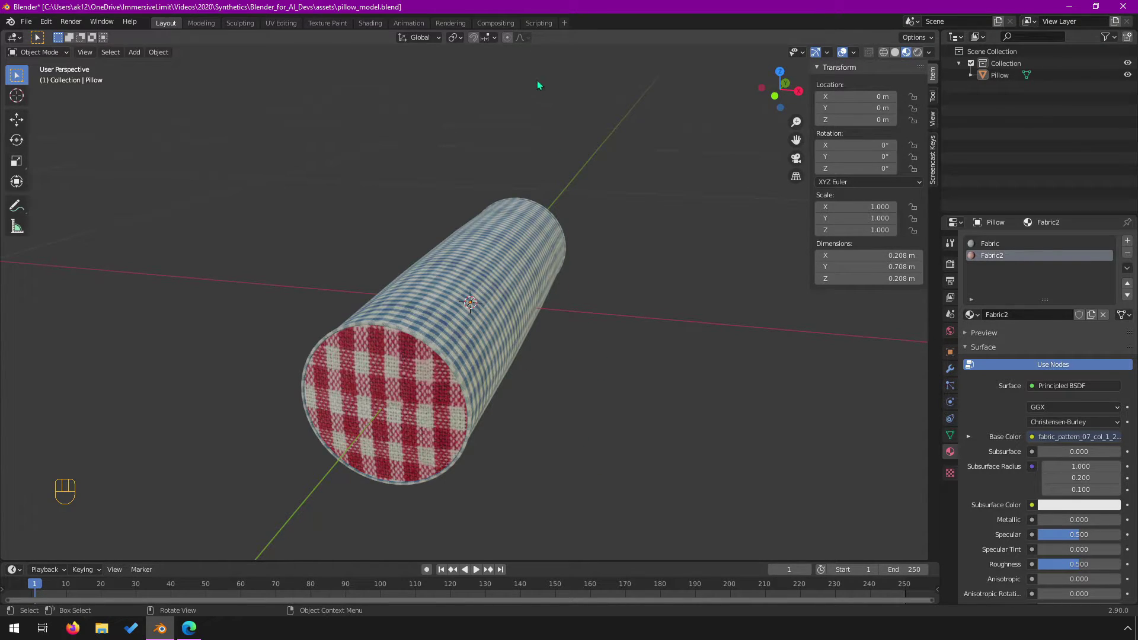
Step: Review the Fabric2 material in the Shading workspace and inspect the pillow's blue body and its opposite end cap in the Layout workspace
click(369, 23)
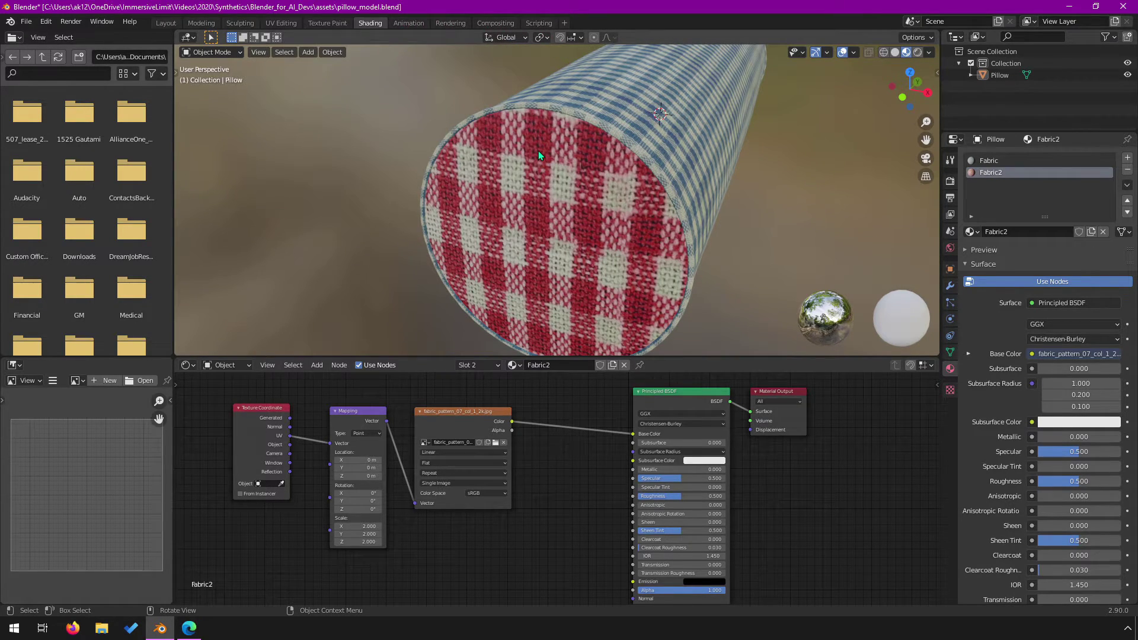
click(168, 23)
middle_drag(517, 293, 362, 308)
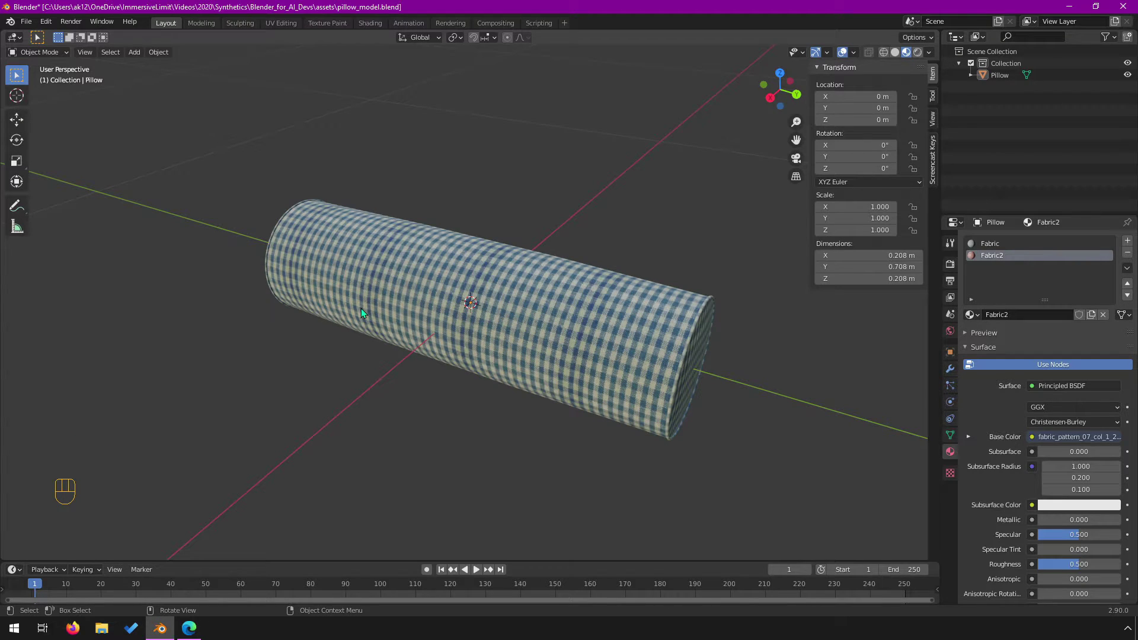
scroll(504, 321, up, 2)
middle_drag(537, 335, 494, 311)
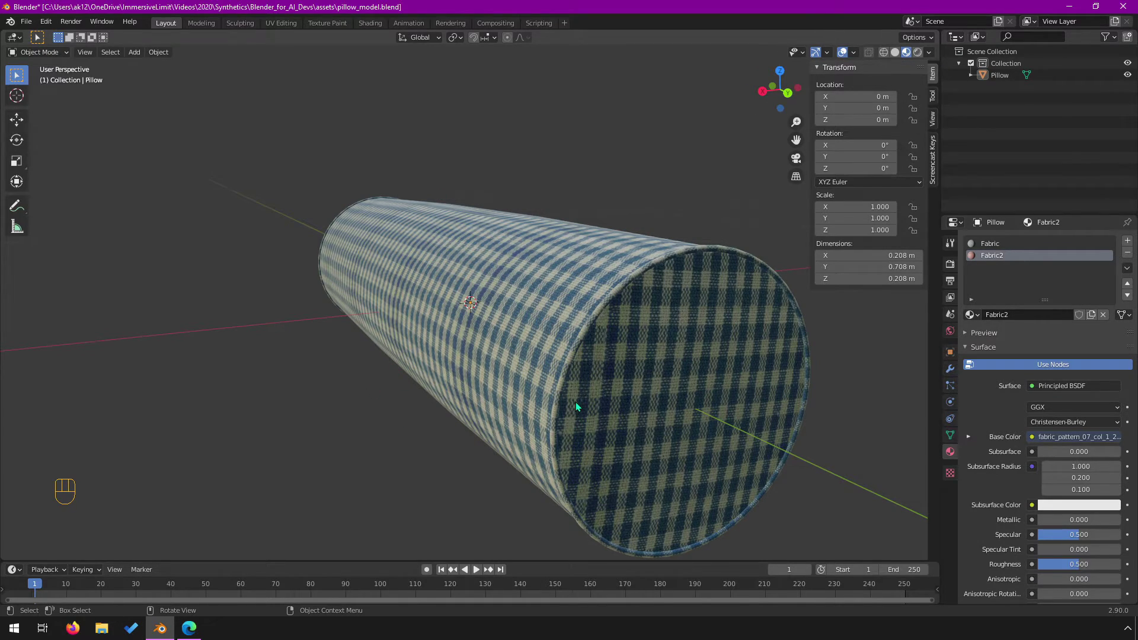
Step: Return to the UV Editing workspace and select the pillow body's rectangular UV island in place of the circular end-cap island
click(269, 22)
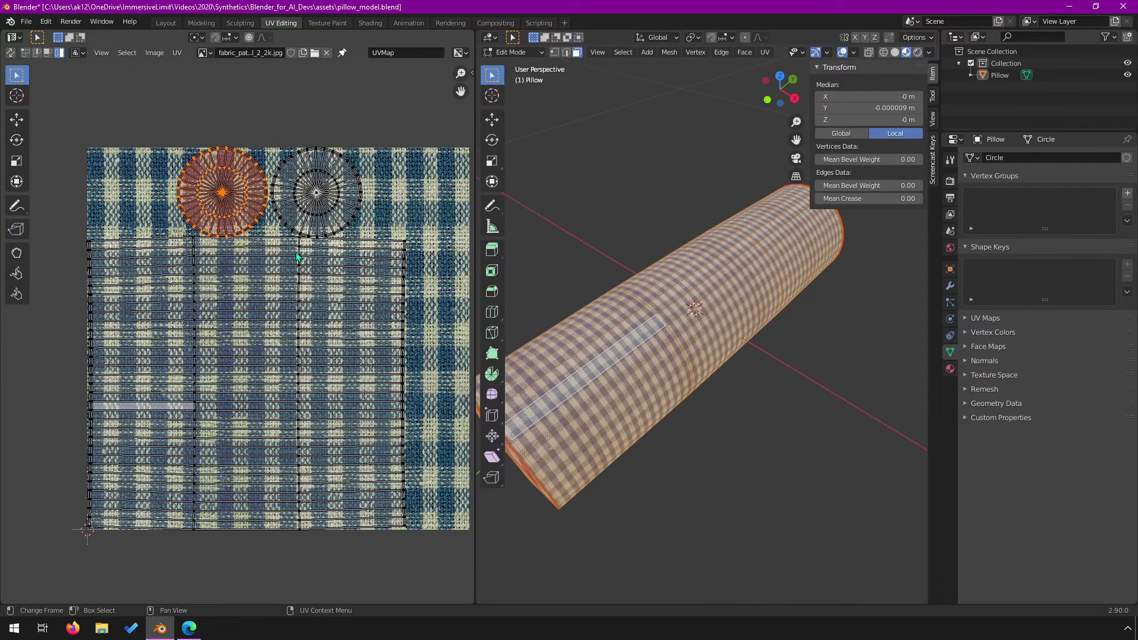
click(422, 187)
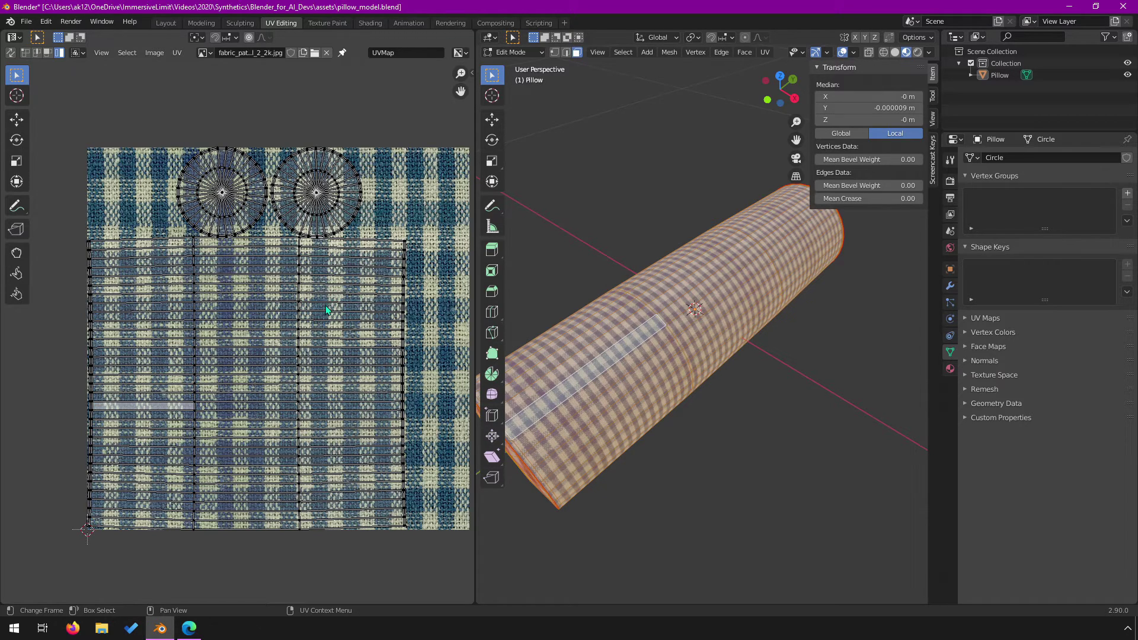
click(406, 232)
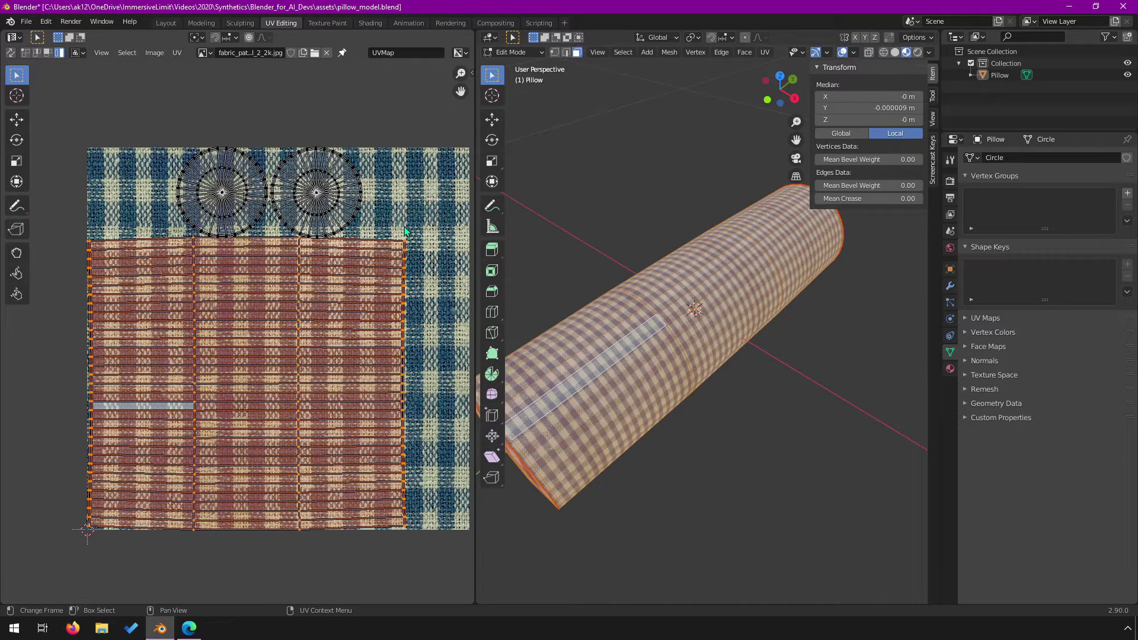
Step: Leave Edit Mode and inspect the blue checks along the pillow's body from the side, up close and from farther away
middle_drag(745, 363, 638, 365)
key(Tab)
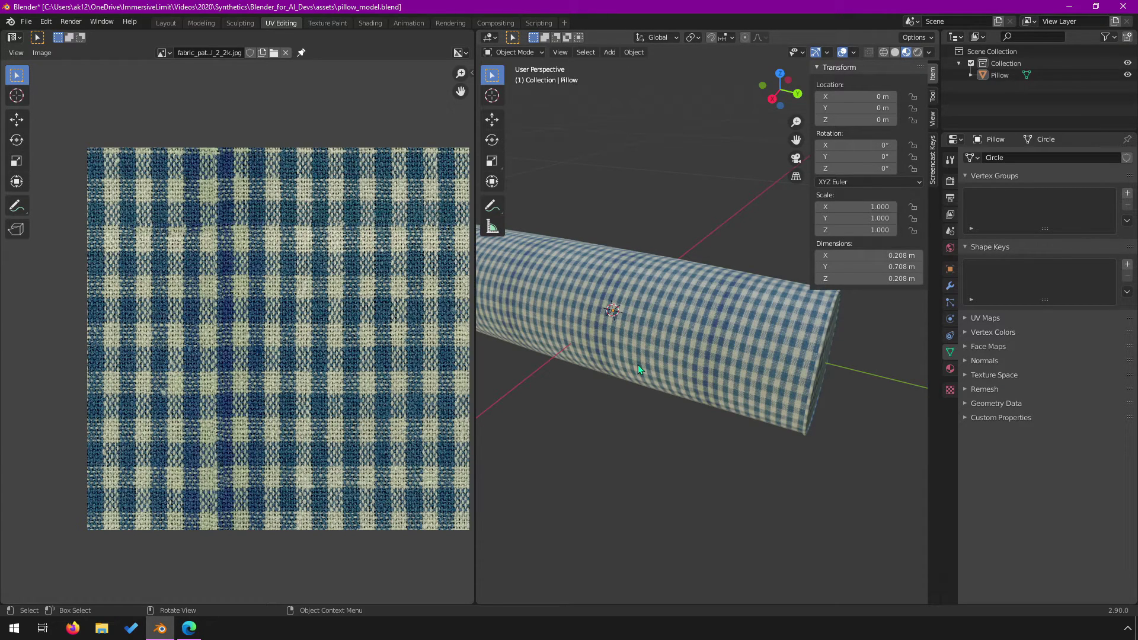
middle_drag(805, 352, 714, 364)
scroll(738, 340, up, 4)
scroll(706, 360, down, 3)
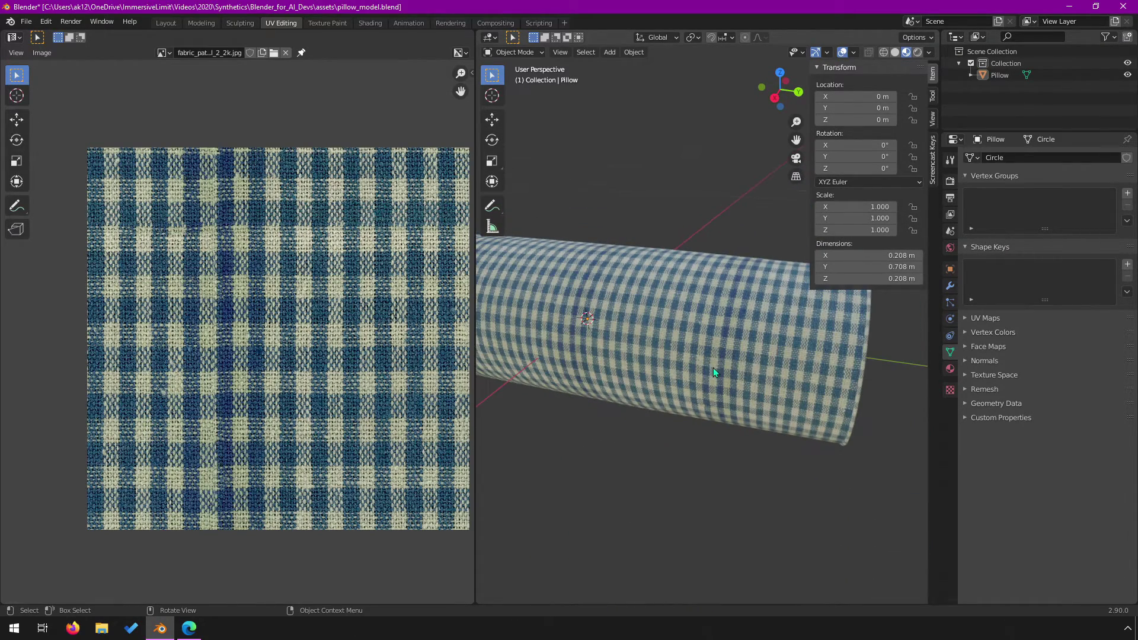
scroll(711, 371, down, 4)
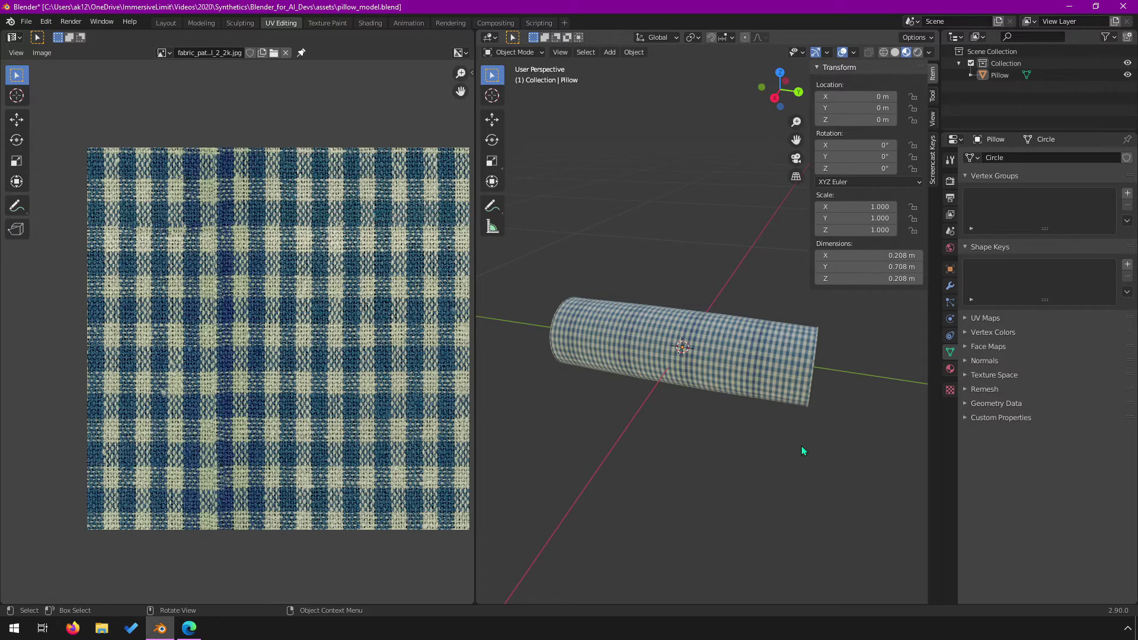